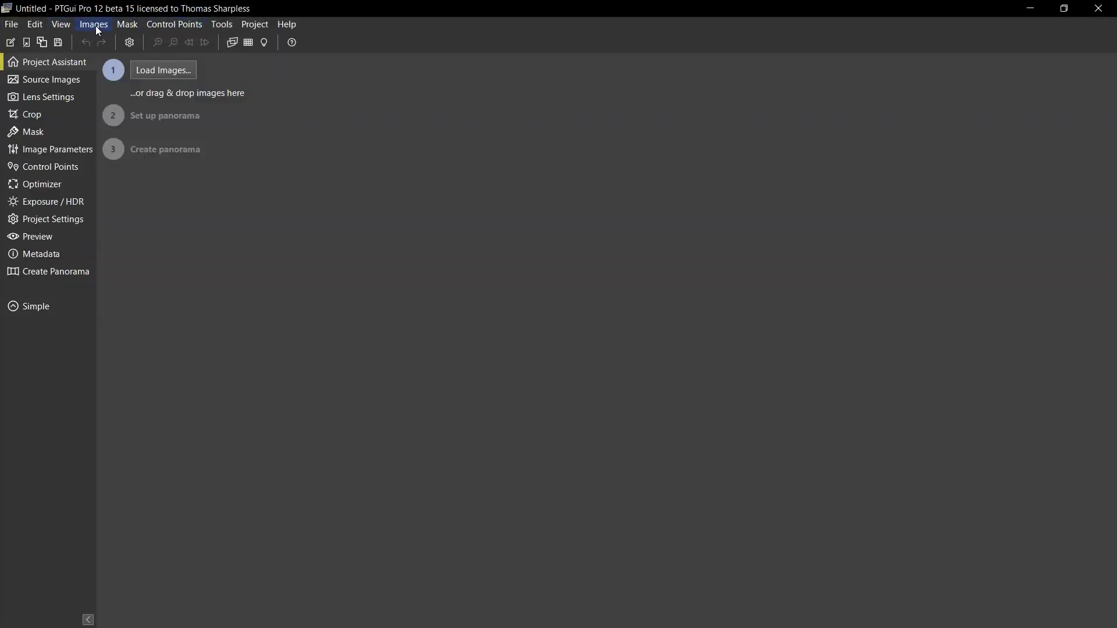
# - Add the sixteen photos Ly-1.jpg through Ly-16.jpg to the project
pyautogui.click(95, 24)
pyautogui.click(110, 40)
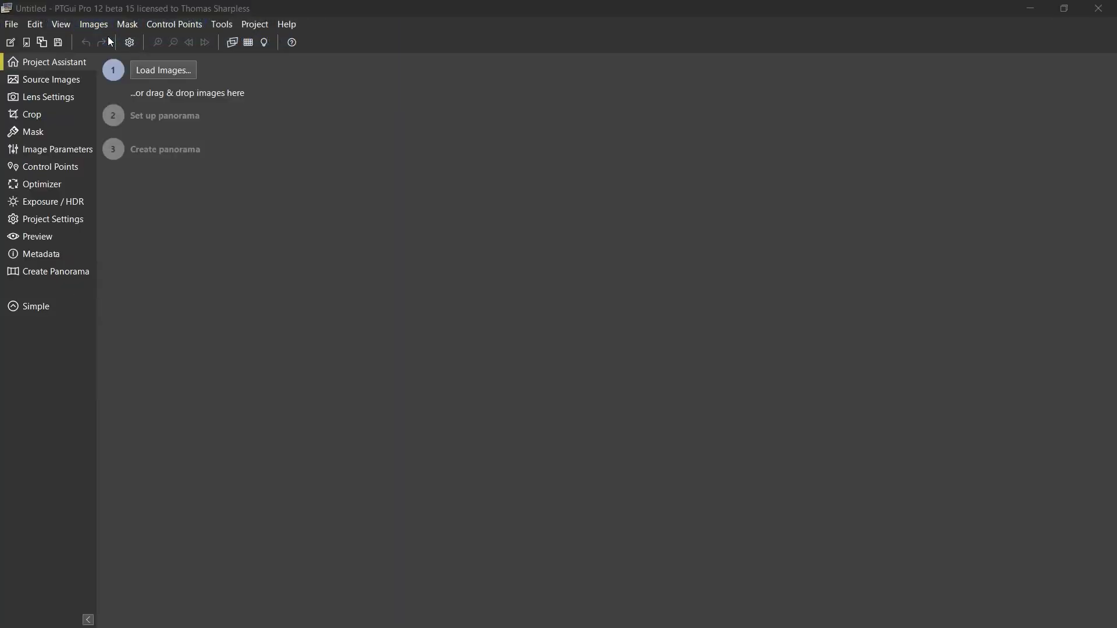
pyautogui.moveTo(151, 140)
pyautogui.mouseDown()
pyautogui.moveTo(186, 175)
pyautogui.moveTo(189, 295)
pyautogui.moveTo(186, 196)
pyautogui.moveTo(161, 134)
pyautogui.mouseUp()
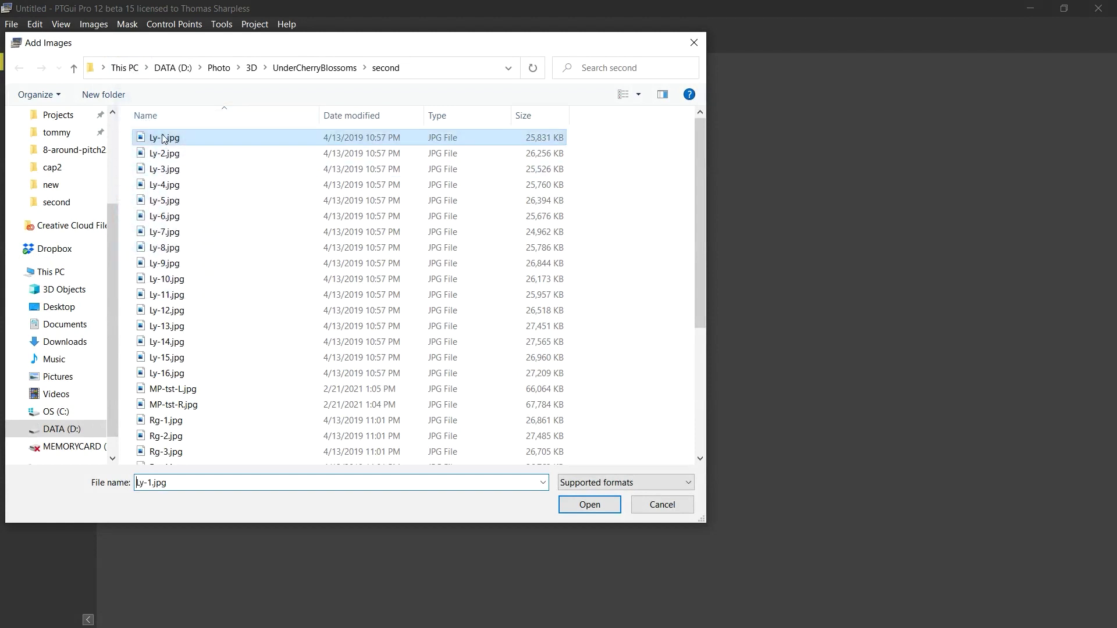
pyautogui.keyDown('shift'); pyautogui.click(173, 374); pyautogui.keyUp('shift')
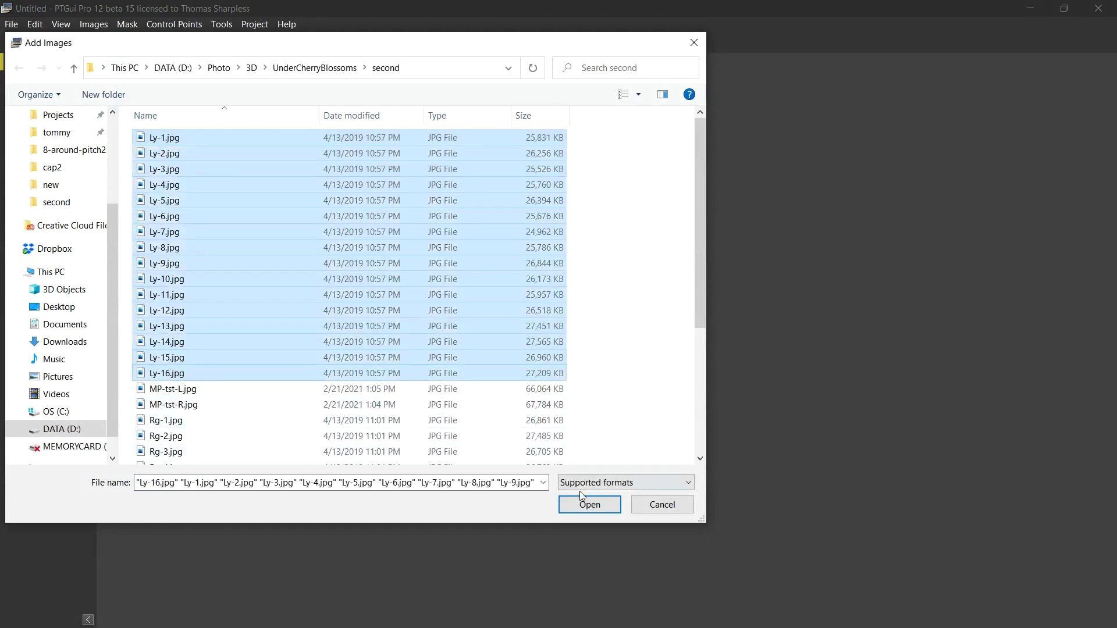
pyautogui.click(608, 511)
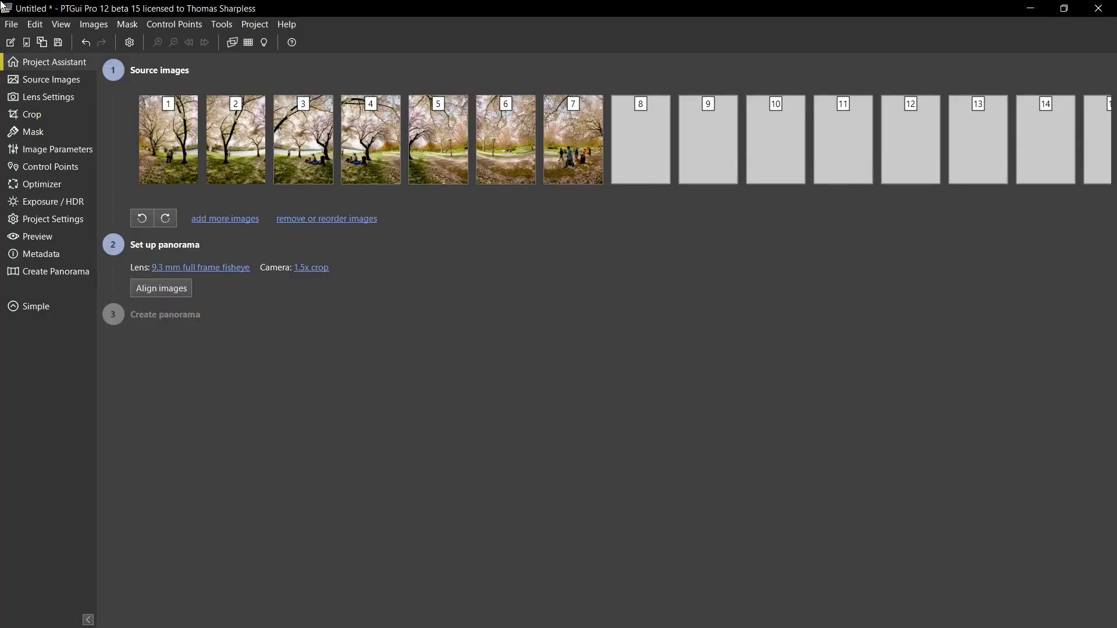
# - Add the sixteen photos Rg-1.jpg through Rg-16.jpg to the project
pyautogui.click(94, 26)
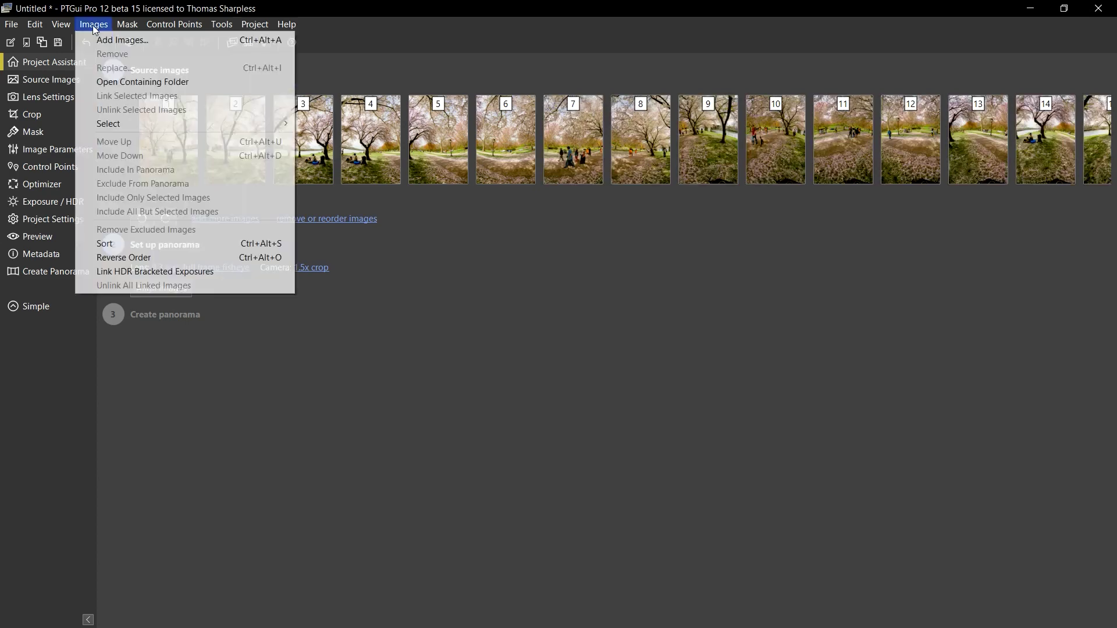
pyautogui.click(117, 38)
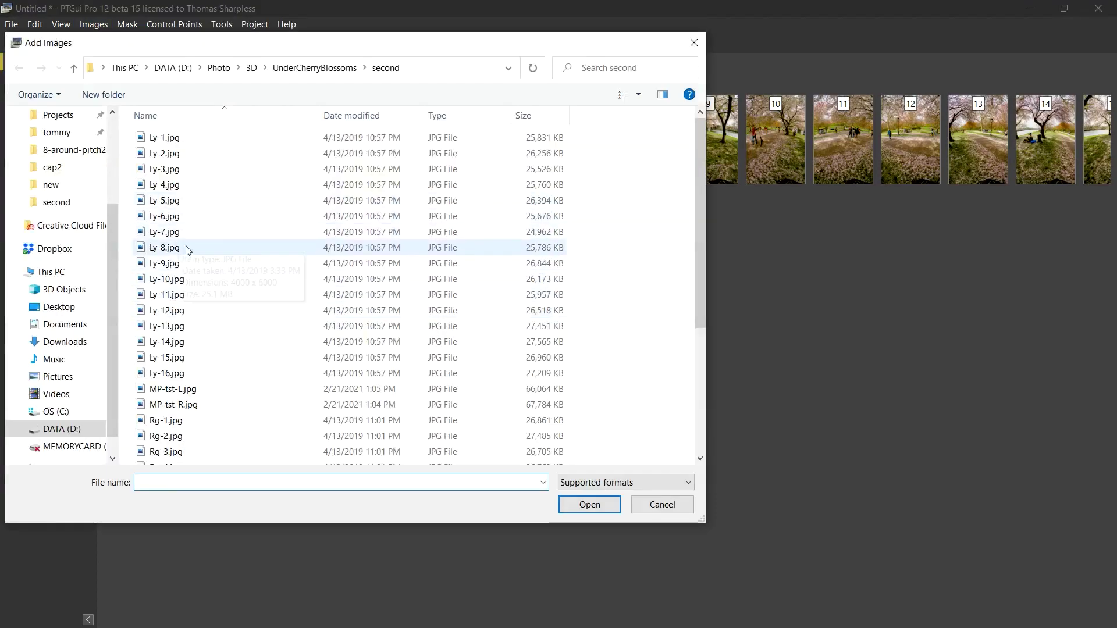
pyautogui.scroll(-3, 192, 256)
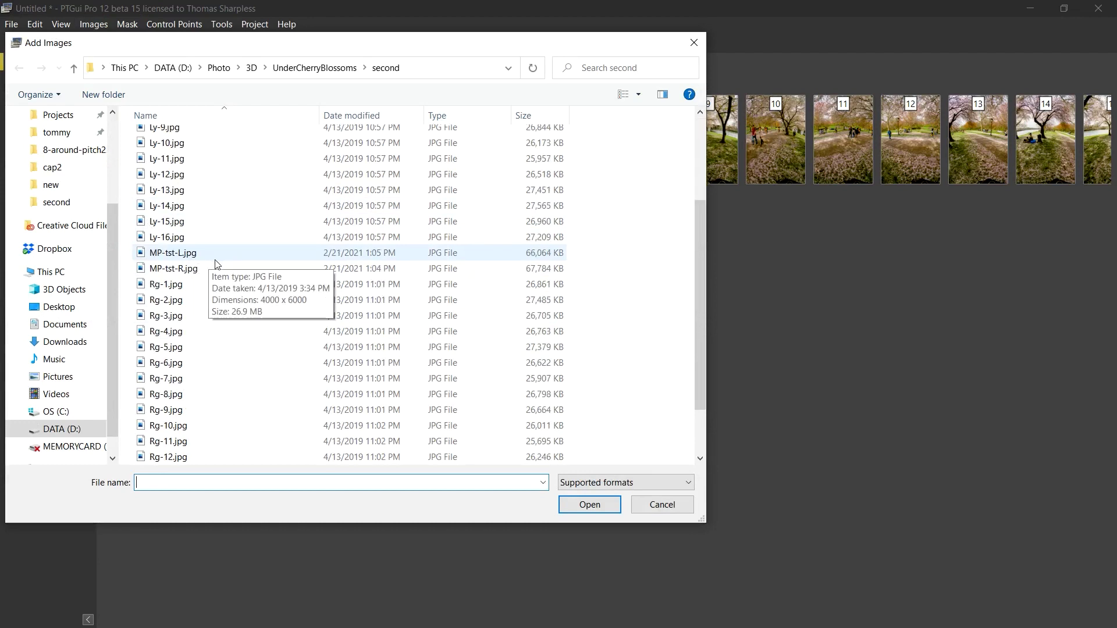
pyautogui.click(168, 284)
pyautogui.moveTo(168, 284); pyautogui.dragTo(173, 353)
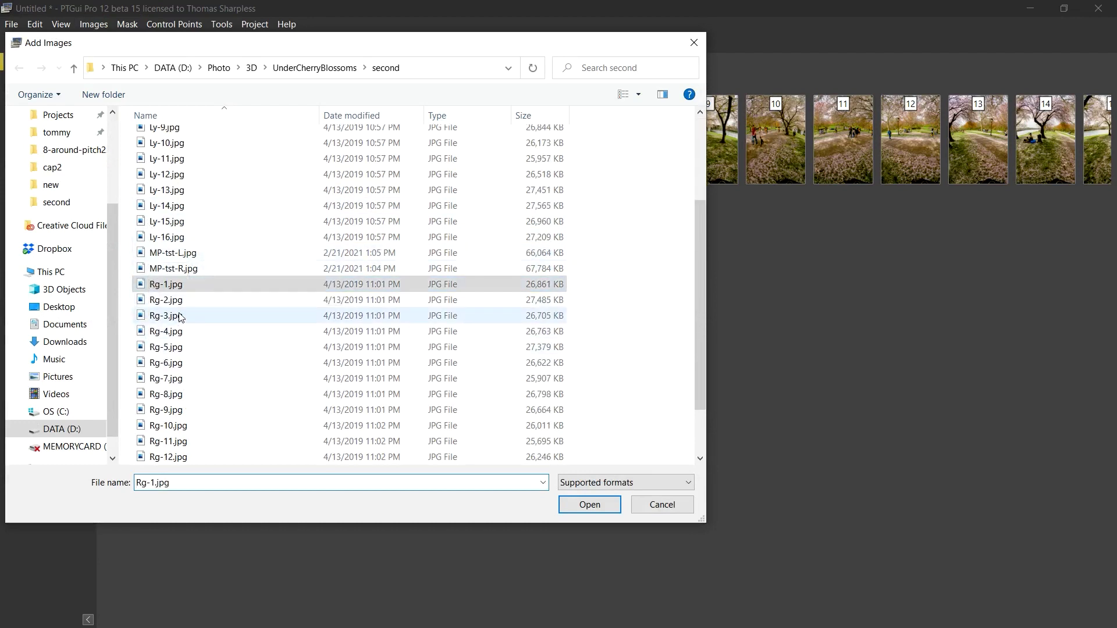
pyautogui.scroll(-1, 174, 326)
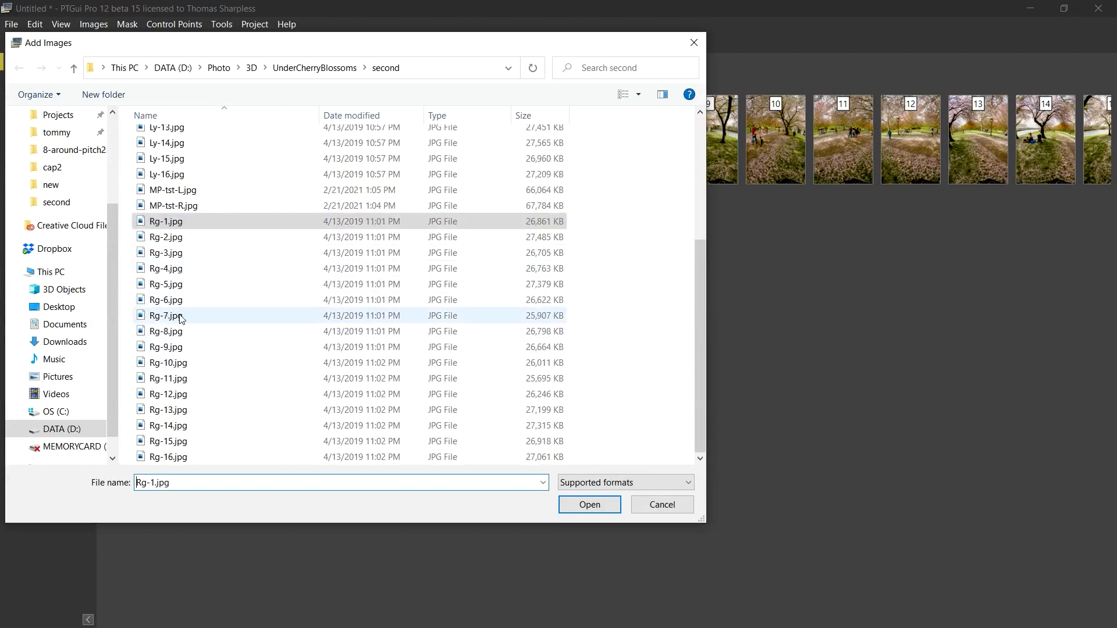
pyautogui.keyDown('shift'); pyautogui.click(173, 459); pyautogui.keyUp('shift')
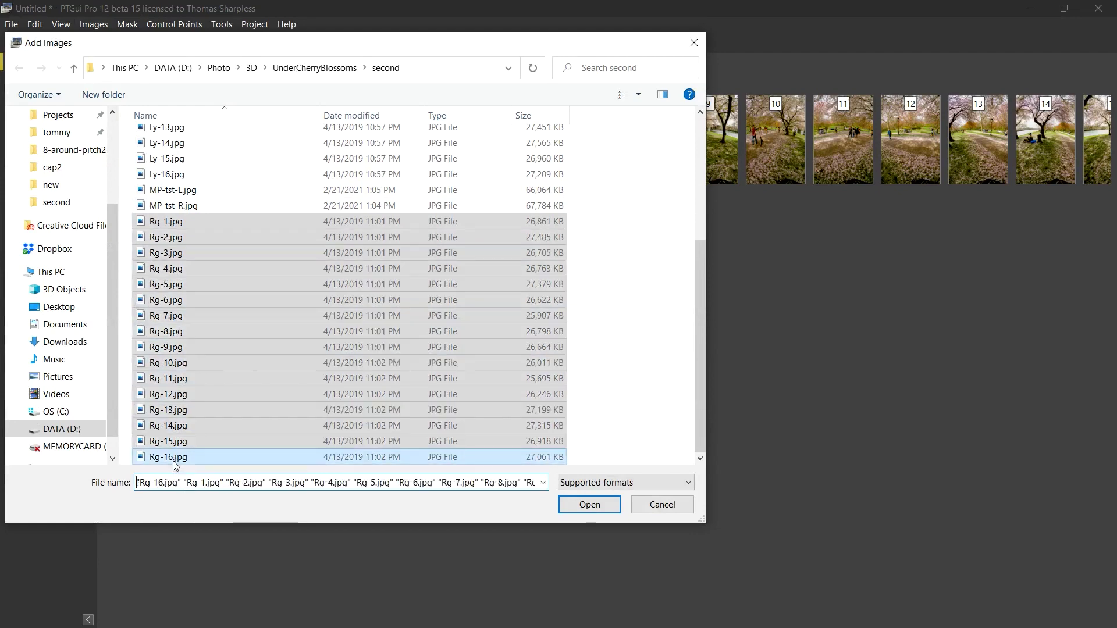
pyautogui.click(591, 504)
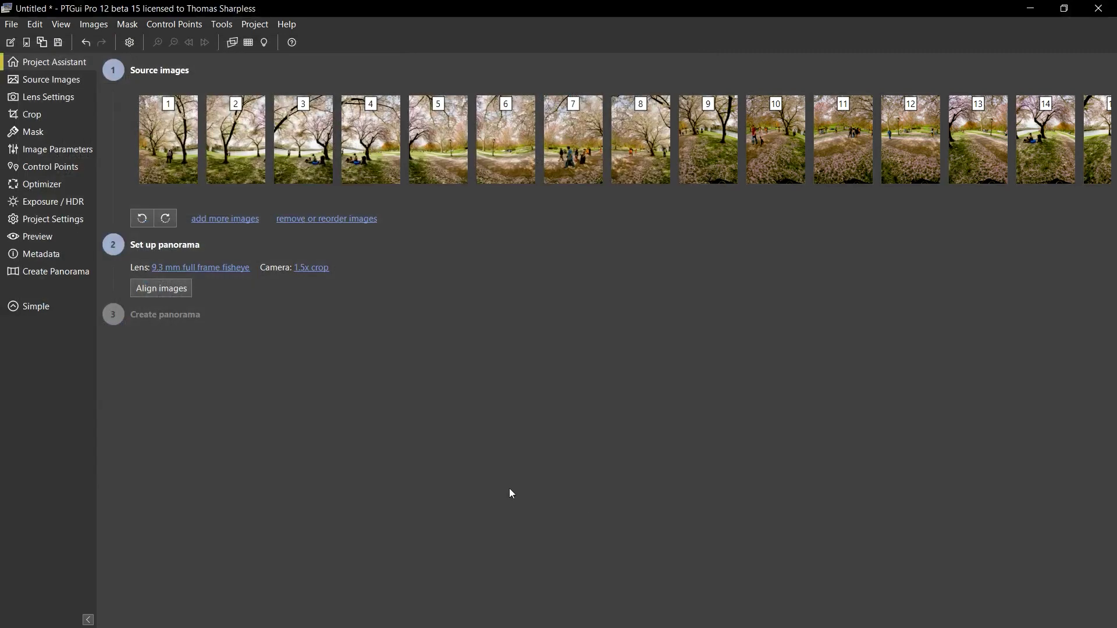
# - On the Mask page, show image 9 on the left and its counterpart image 25 on the right
pyautogui.click(42, 129)
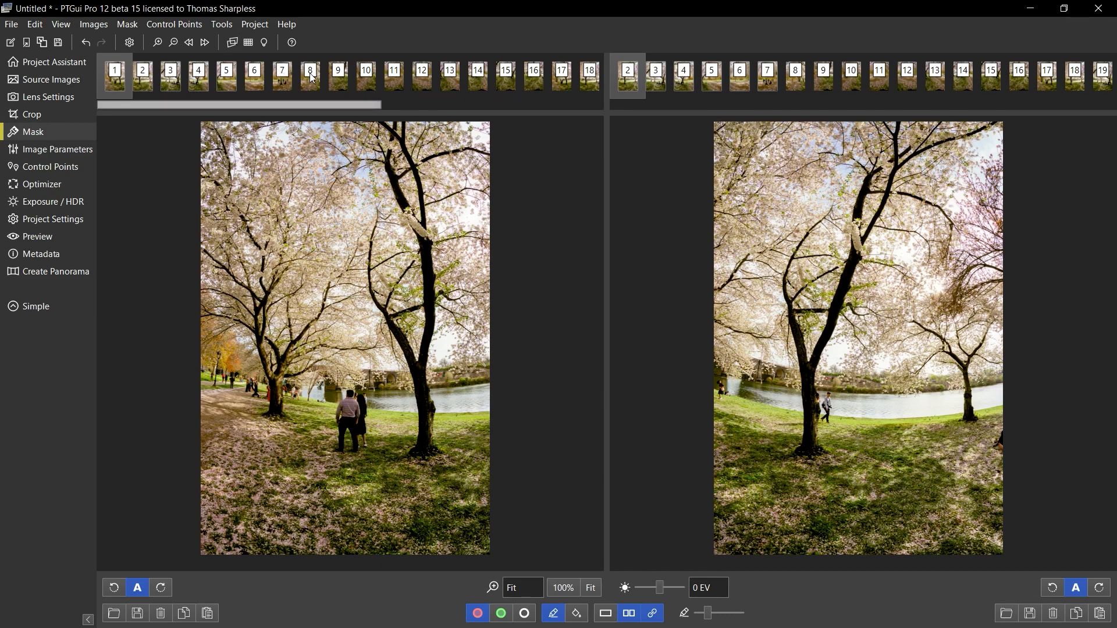
pyautogui.click(337, 73)
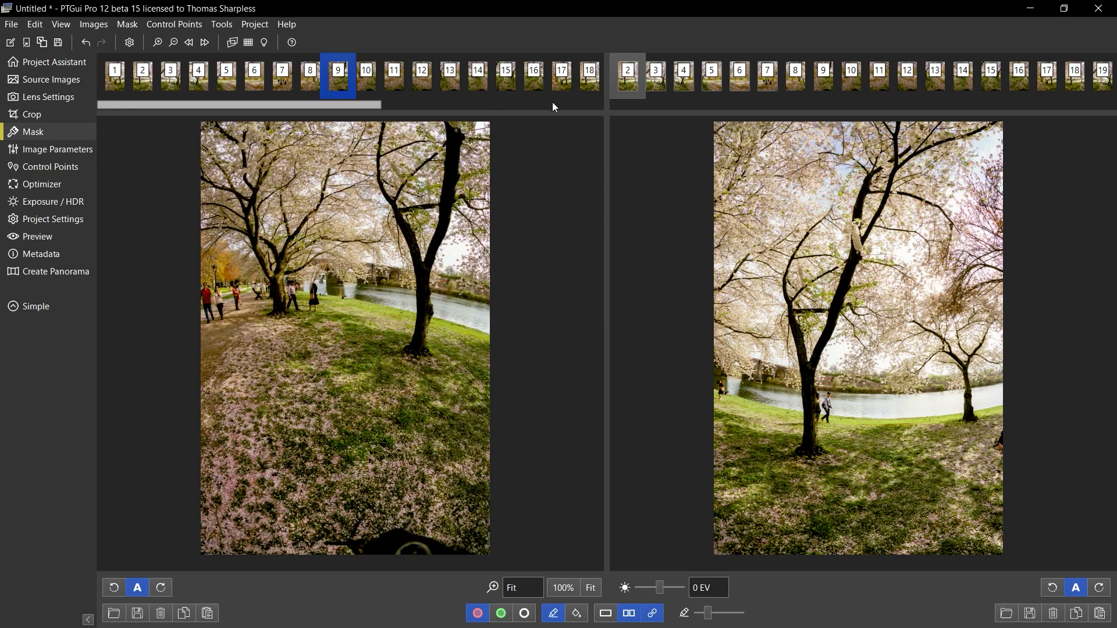
pyautogui.click(853, 80)
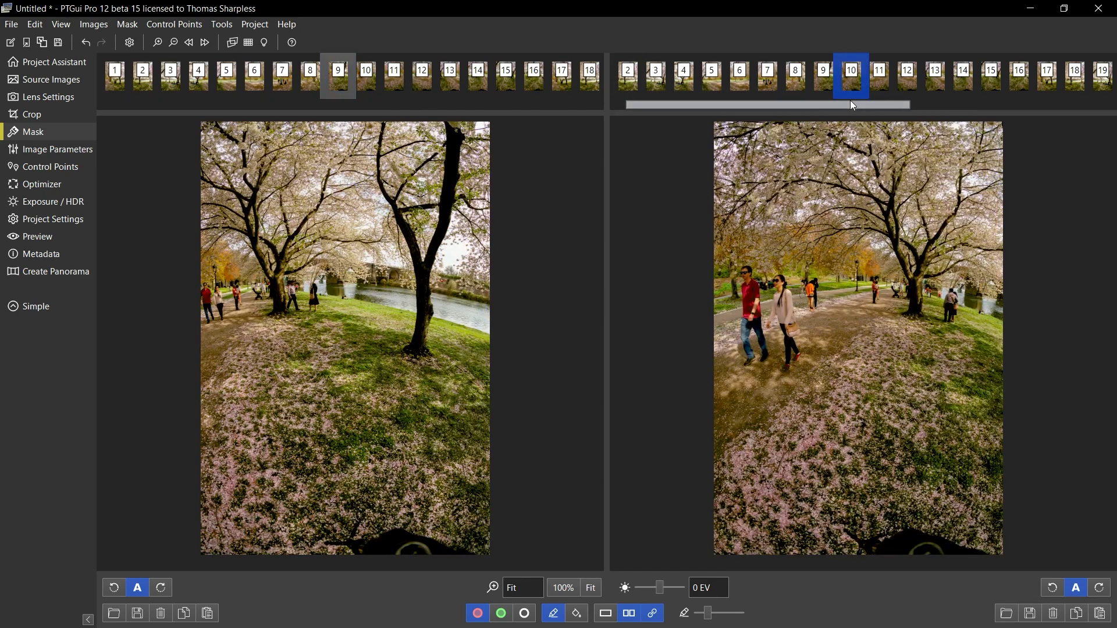
pyautogui.moveTo(864, 106); pyautogui.dragTo(975, 98)
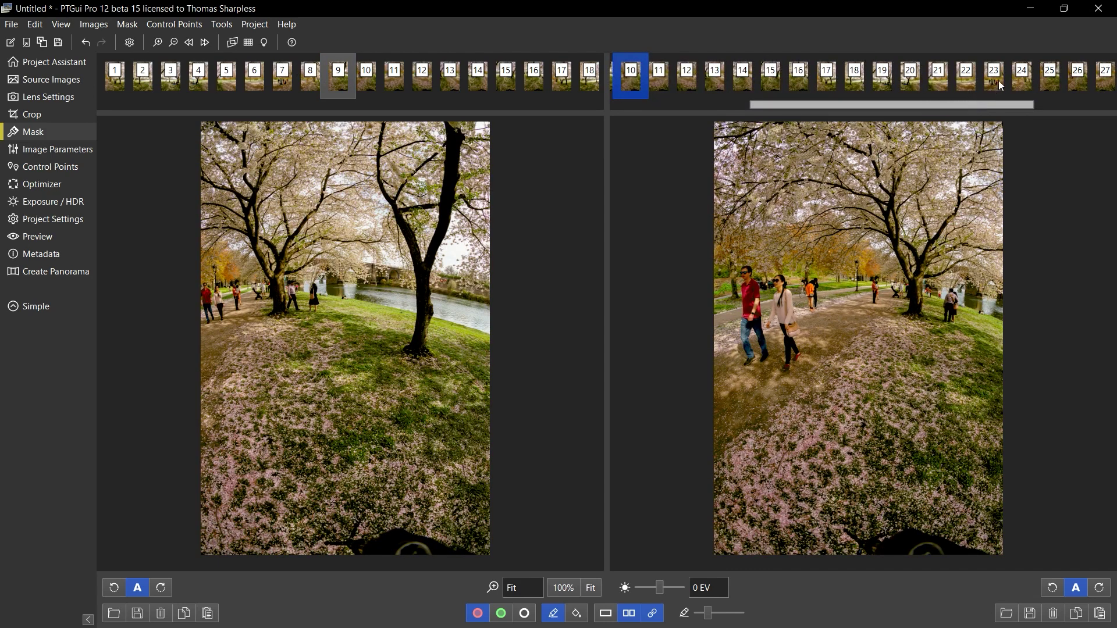
pyautogui.click(1050, 73)
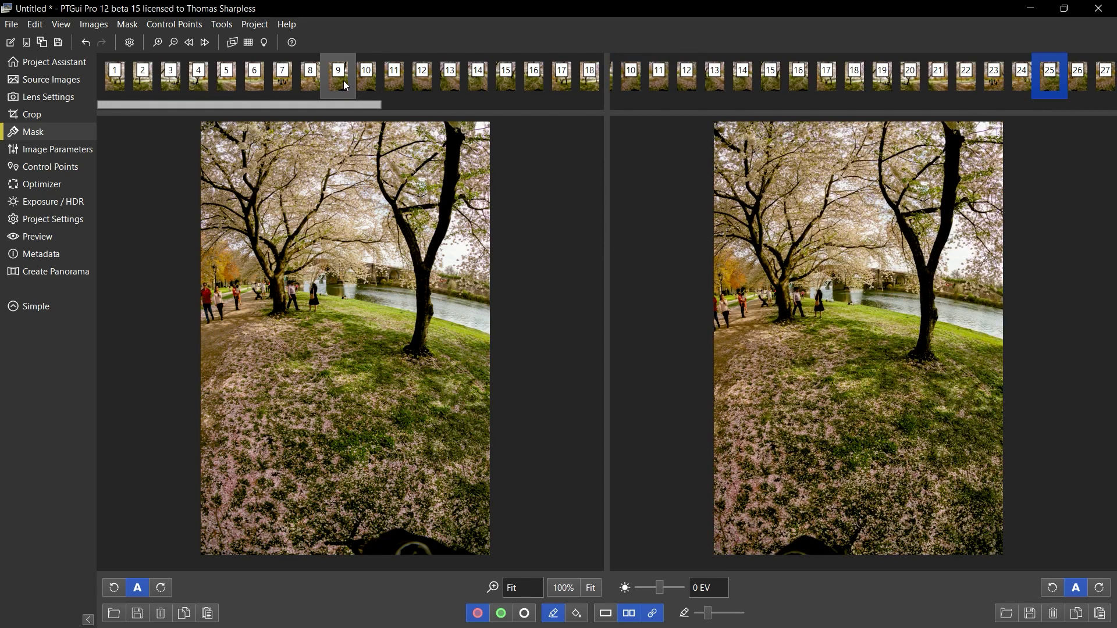
pyautogui.click(52, 79)
# - Load the upr-ext.png mask onto images 1–8
pyautogui.click(278, 109)
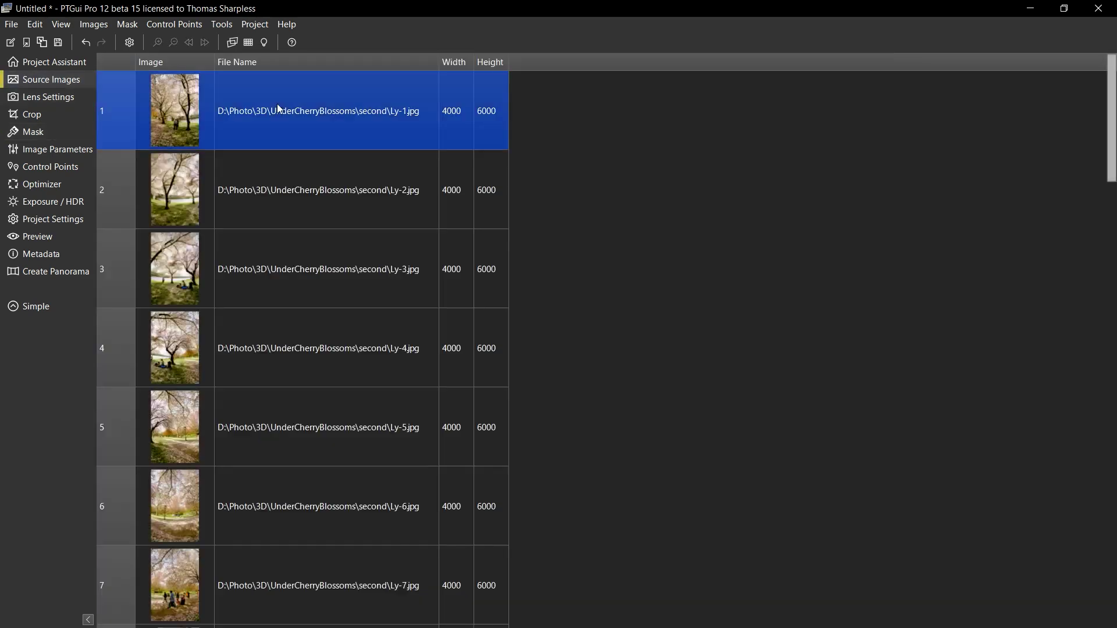
pyautogui.scroll(-5, 321, 368)
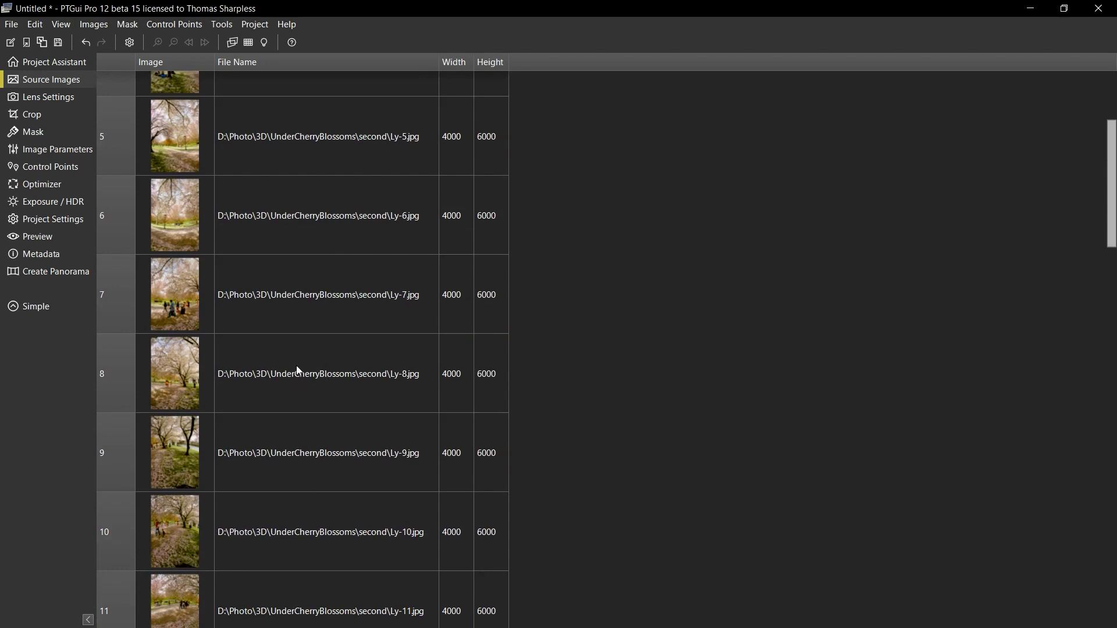
pyautogui.keyDown('shift'); pyautogui.click(296, 368); pyautogui.keyUp('shift')
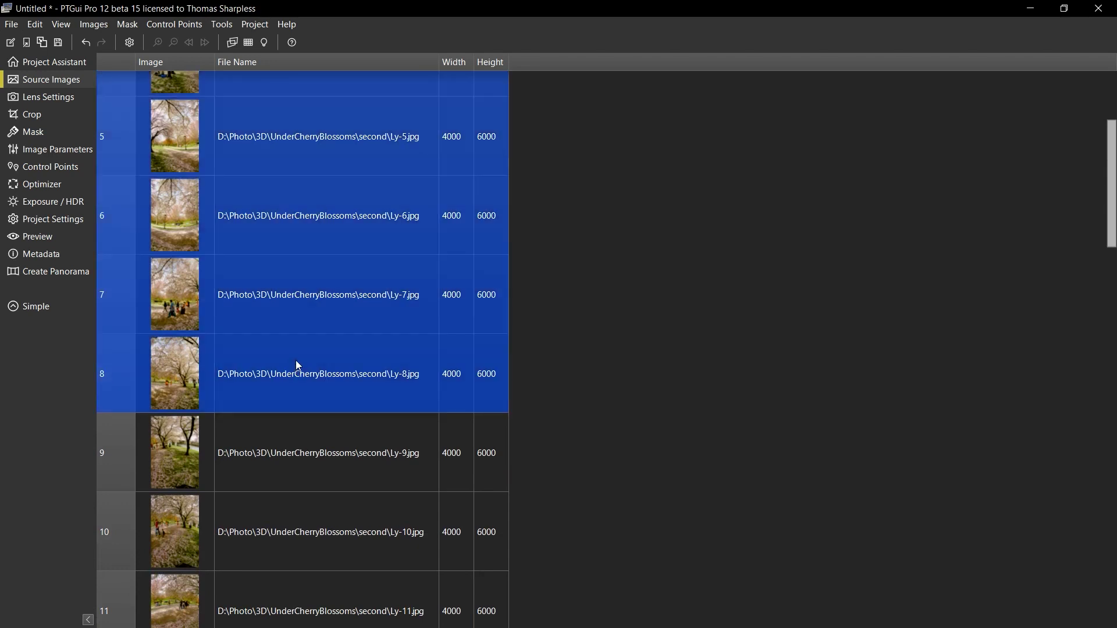
pyautogui.rightClick(296, 357)
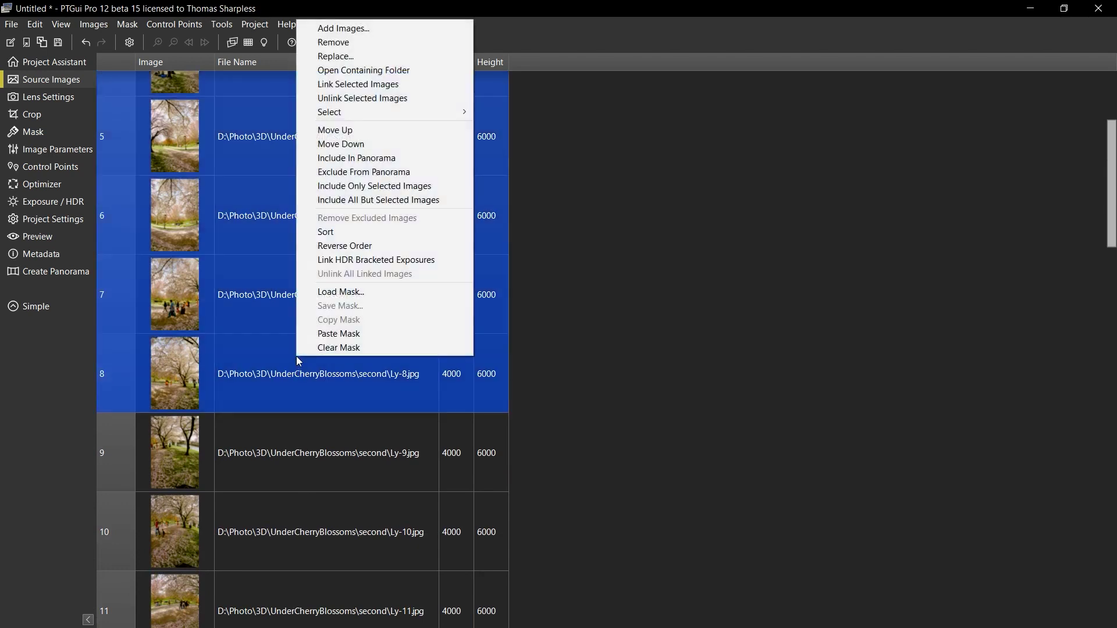
pyautogui.click(352, 296)
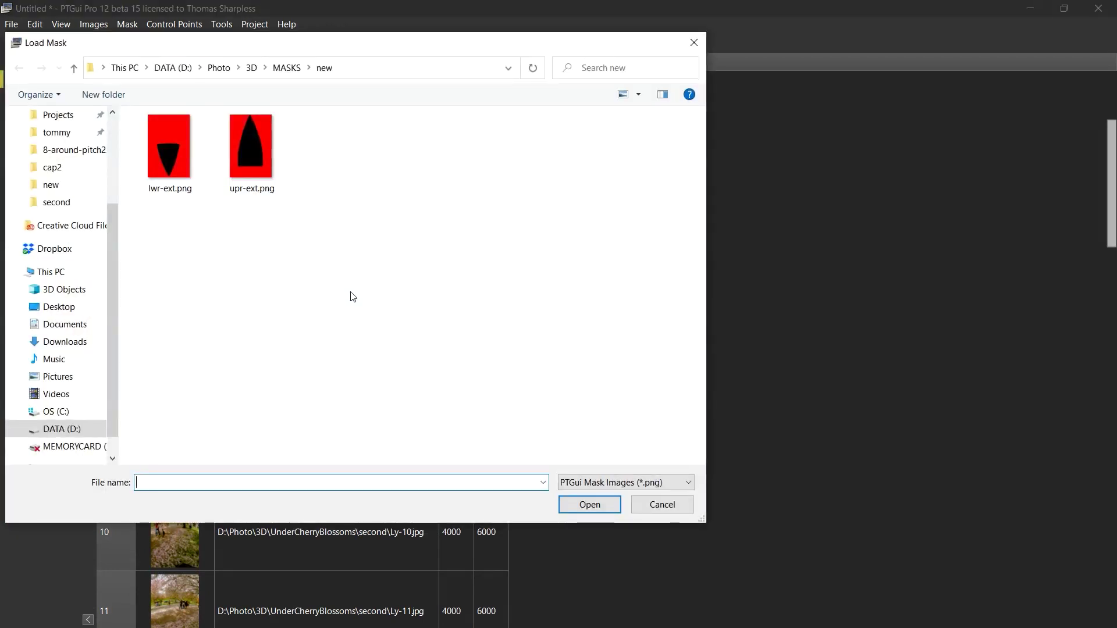
pyautogui.doubleClick(260, 152)
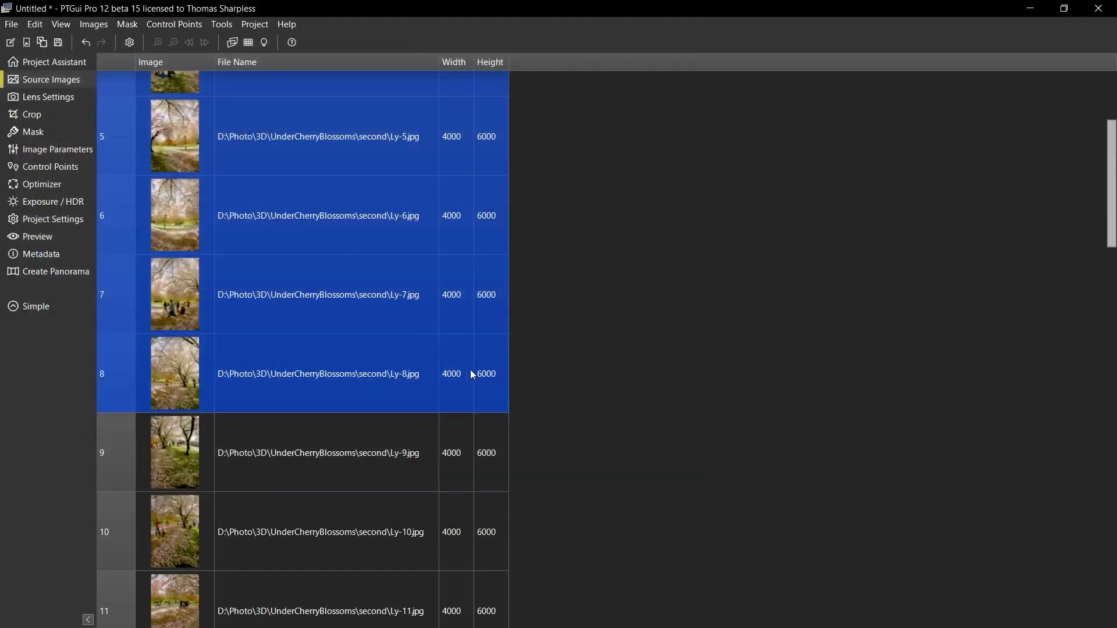
# - Load the lwr-ext.png mask onto images 9–16
pyautogui.click(413, 439)
pyautogui.scroll(-5, 410, 438)
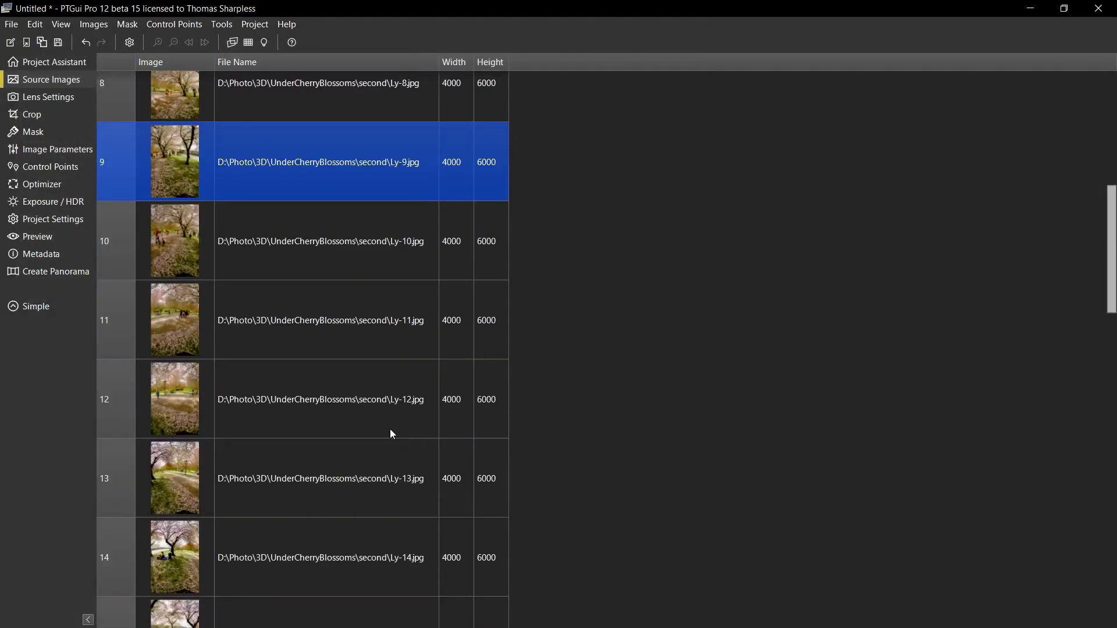
pyautogui.scroll(-1, 372, 434)
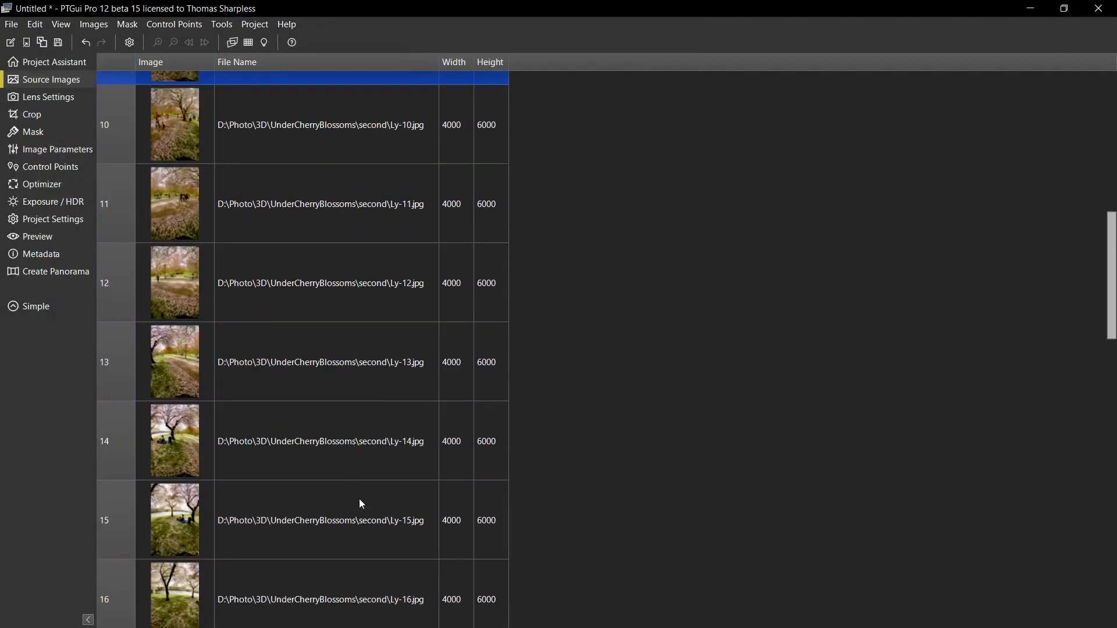
pyautogui.keyDown('shift'); pyautogui.click(362, 577); pyautogui.keyUp('shift')
pyautogui.rightClick(362, 577)
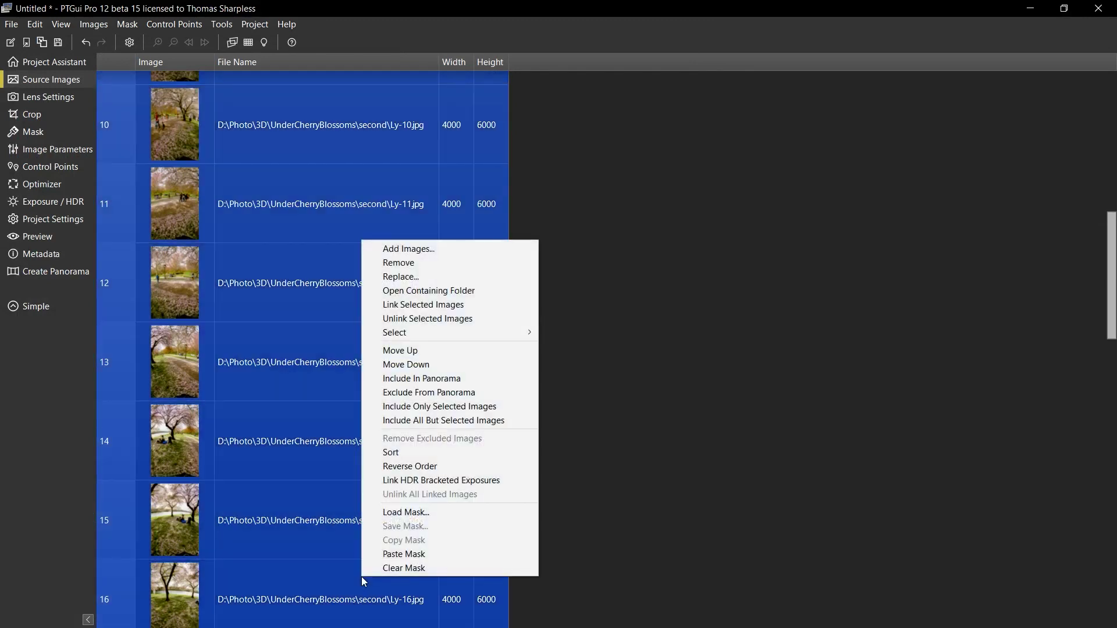
pyautogui.click(389, 511)
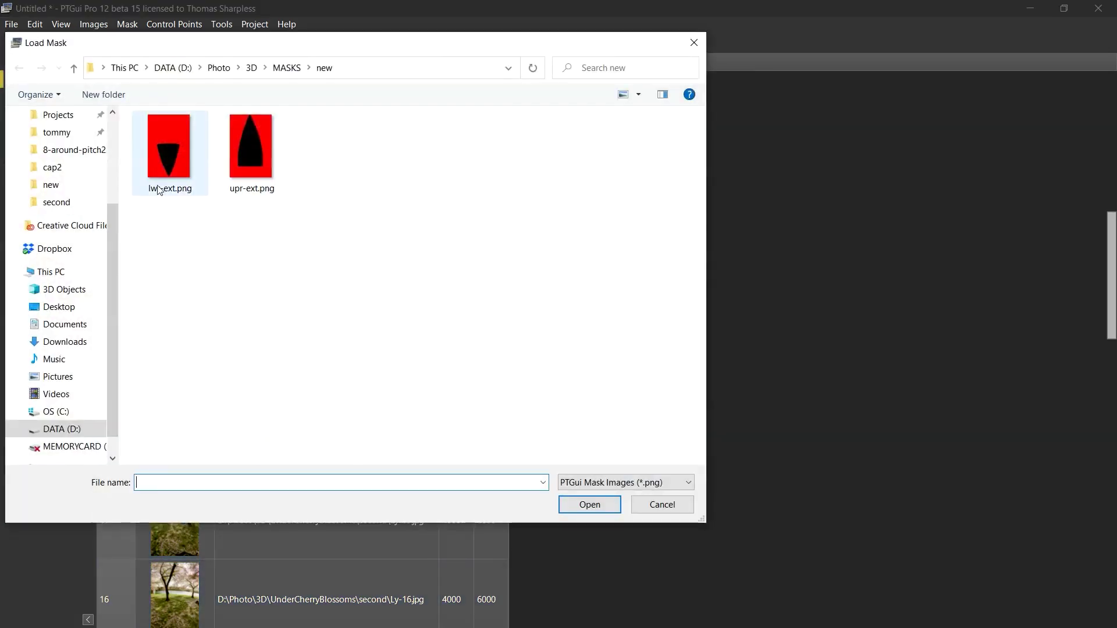
pyautogui.doubleClick(172, 156)
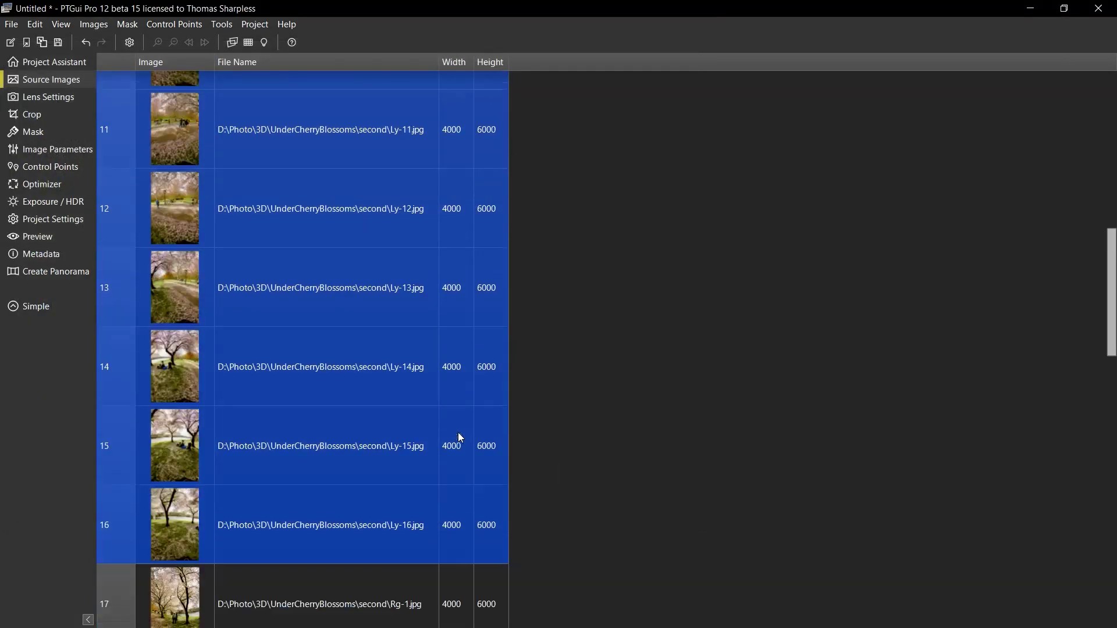
# - Load the upr-ext.png mask onto images 17–24
pyautogui.scroll(-1, 418, 451)
pyautogui.click(425, 445)
pyautogui.scroll(-1, 417, 443)
pyautogui.scroll(-2, 415, 444)
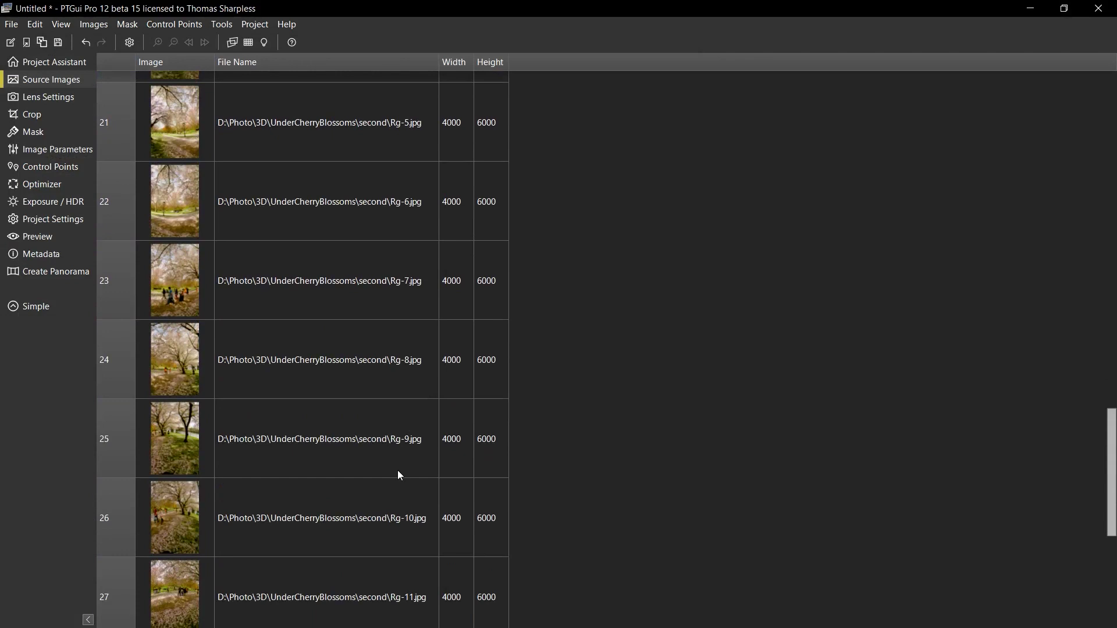
pyautogui.keyDown('shift'); pyautogui.click(367, 379); pyautogui.keyUp('shift')
pyautogui.rightClick(380, 358)
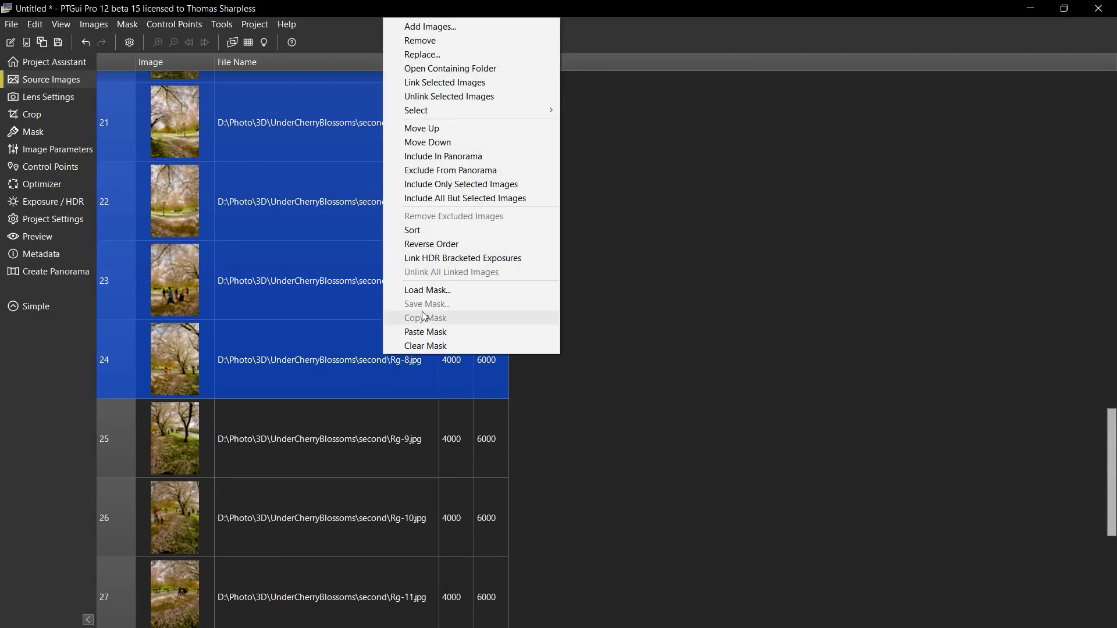
pyautogui.click(426, 289)
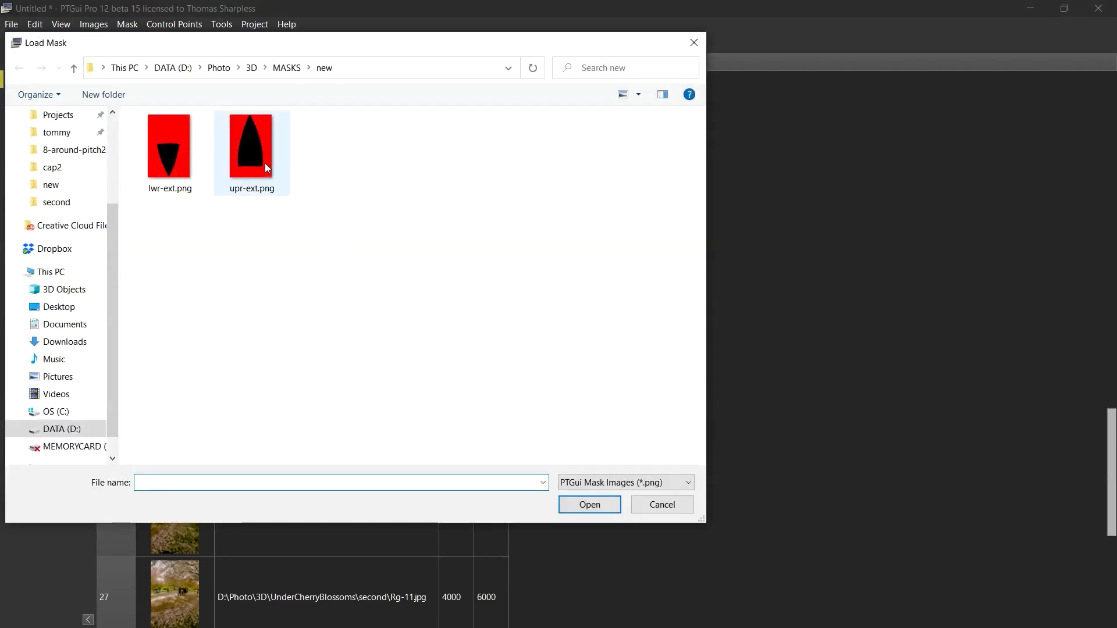
pyautogui.doubleClick(254, 156)
# - Load the lwr-ext.png mask onto images 25–32 (Rg-9.jpg to Rg-16.jpg)
pyautogui.click(355, 435)
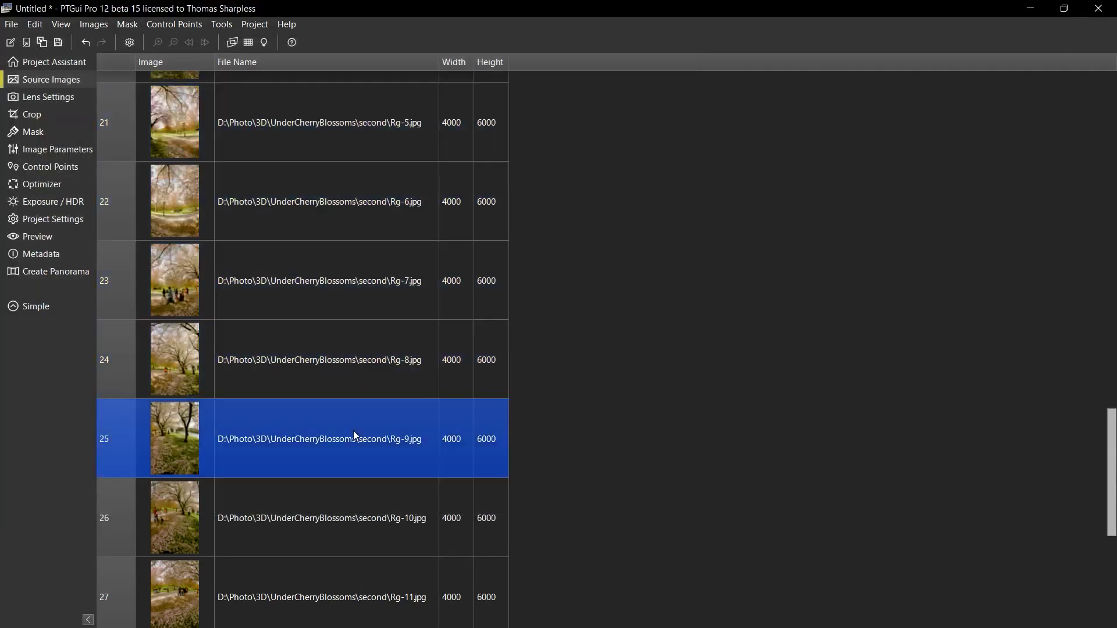
pyautogui.scroll(-5, 356, 427)
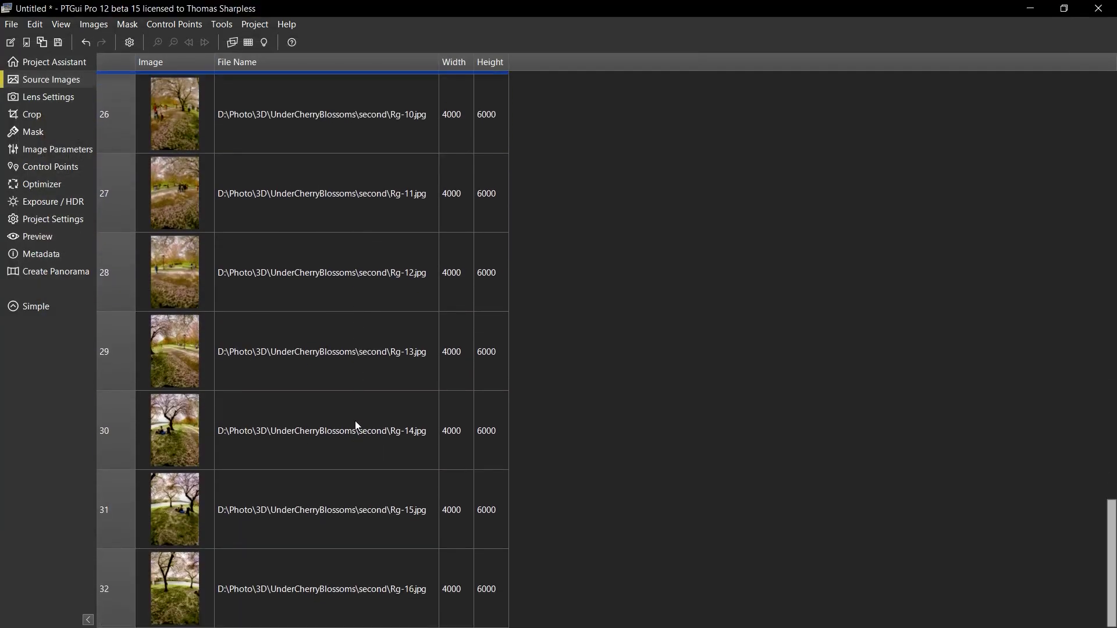
pyautogui.keyDown('shift'); pyautogui.click(354, 577); pyautogui.keyUp('shift')
pyautogui.rightClick(301, 451)
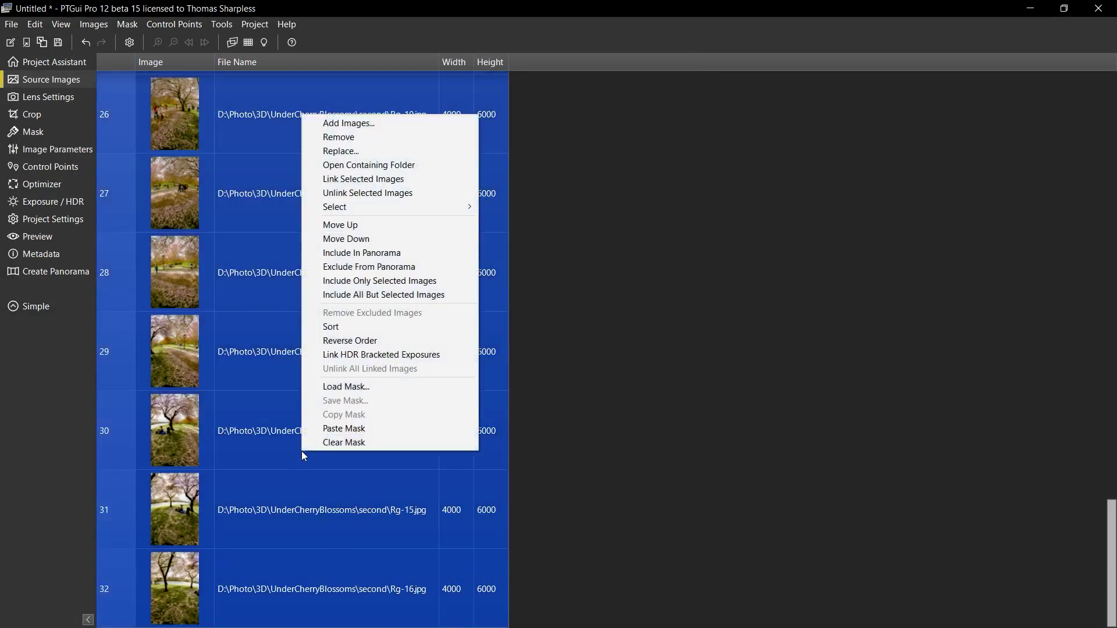
pyautogui.click(343, 386)
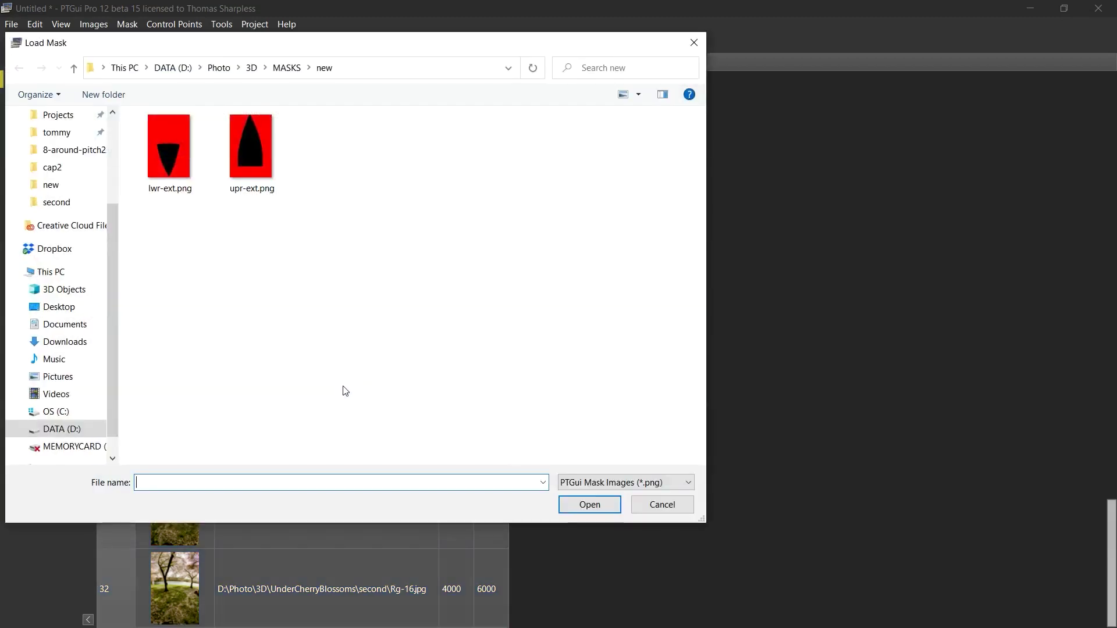
pyautogui.doubleClick(177, 165)
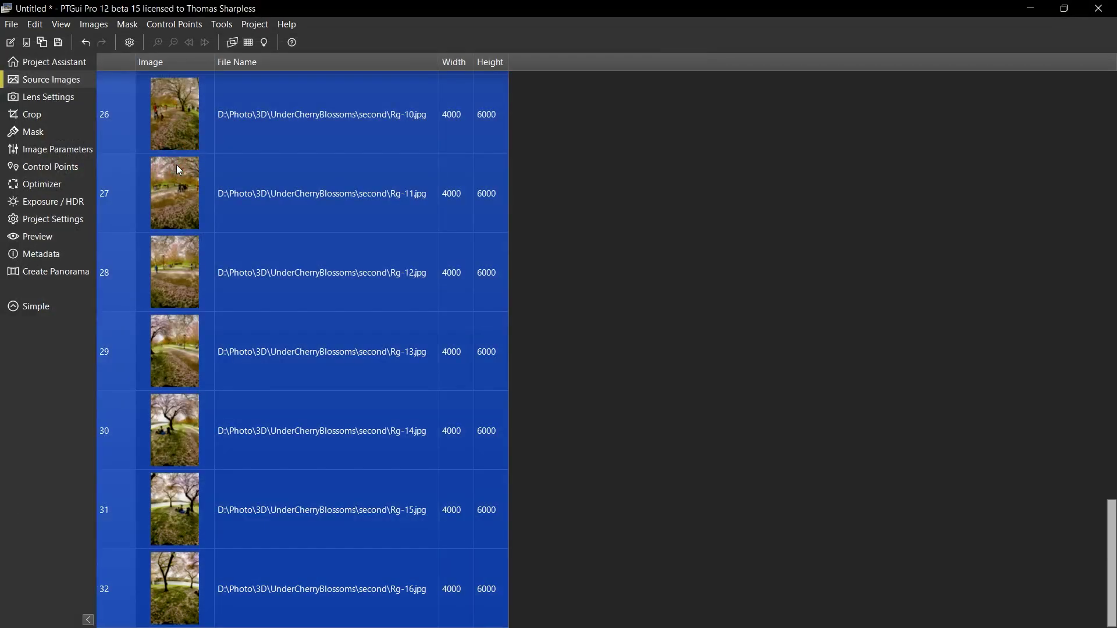
pyautogui.click(40, 131)
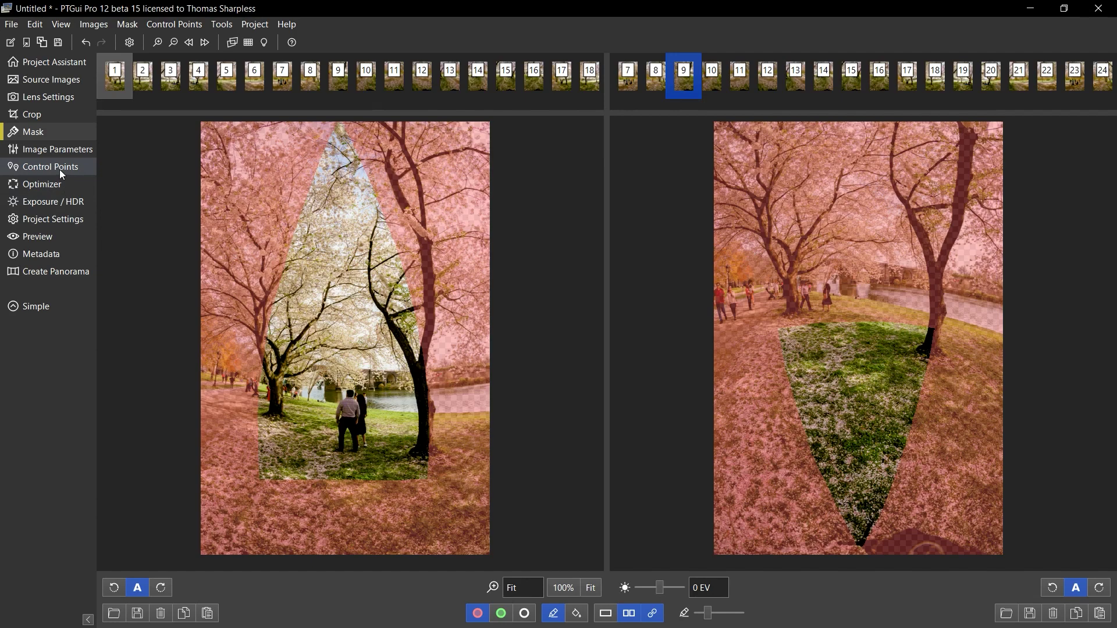
pyautogui.click(58, 78)
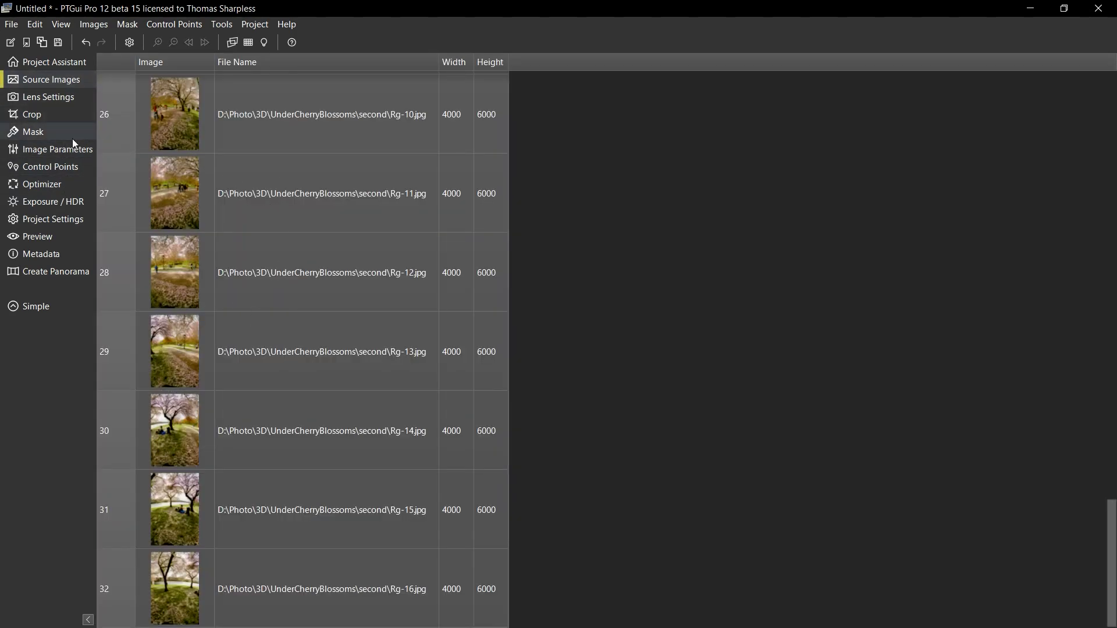
pyautogui.scroll(10, 123, 133)
# - Generate control points among the selected images 1–16
pyautogui.scroll(15, 123, 132)
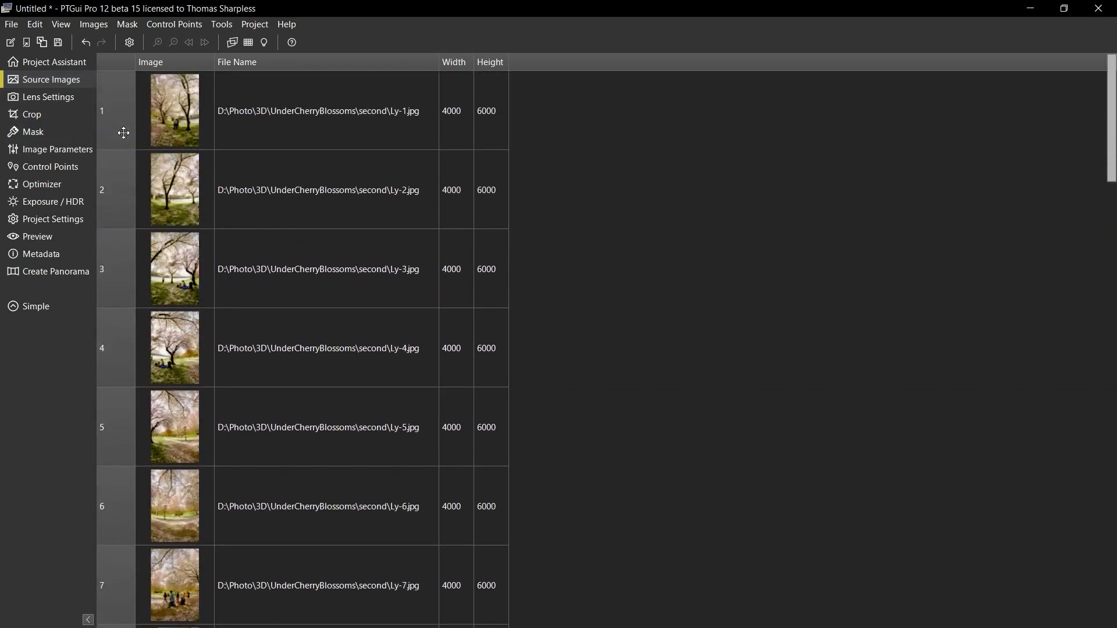
pyautogui.click(312, 128)
pyautogui.scroll(-6, 318, 192)
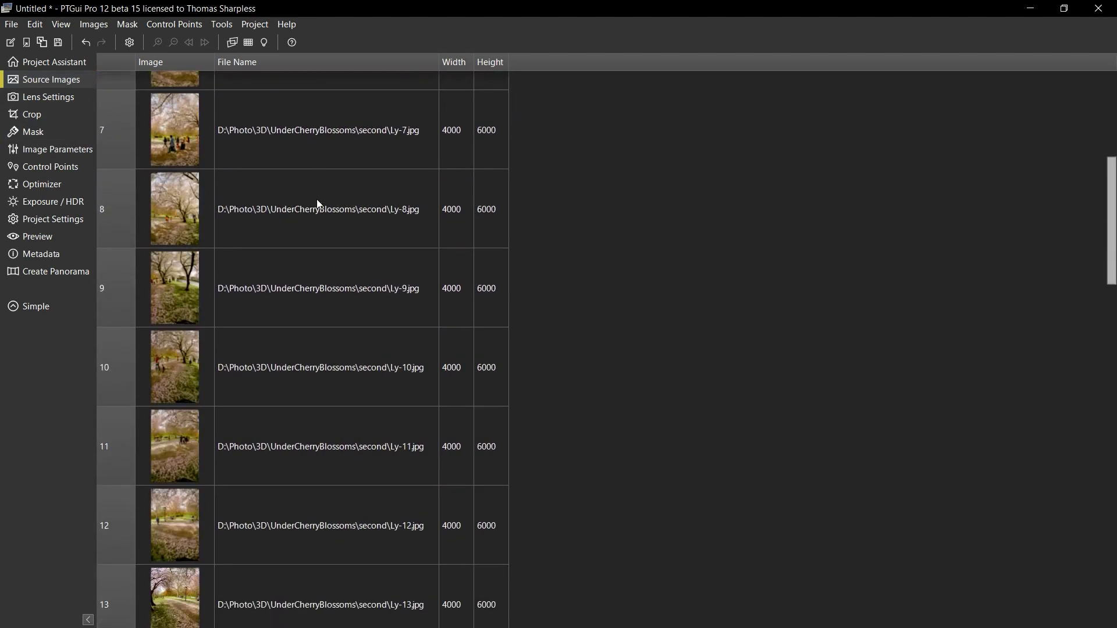
pyautogui.scroll(-17, 317, 203)
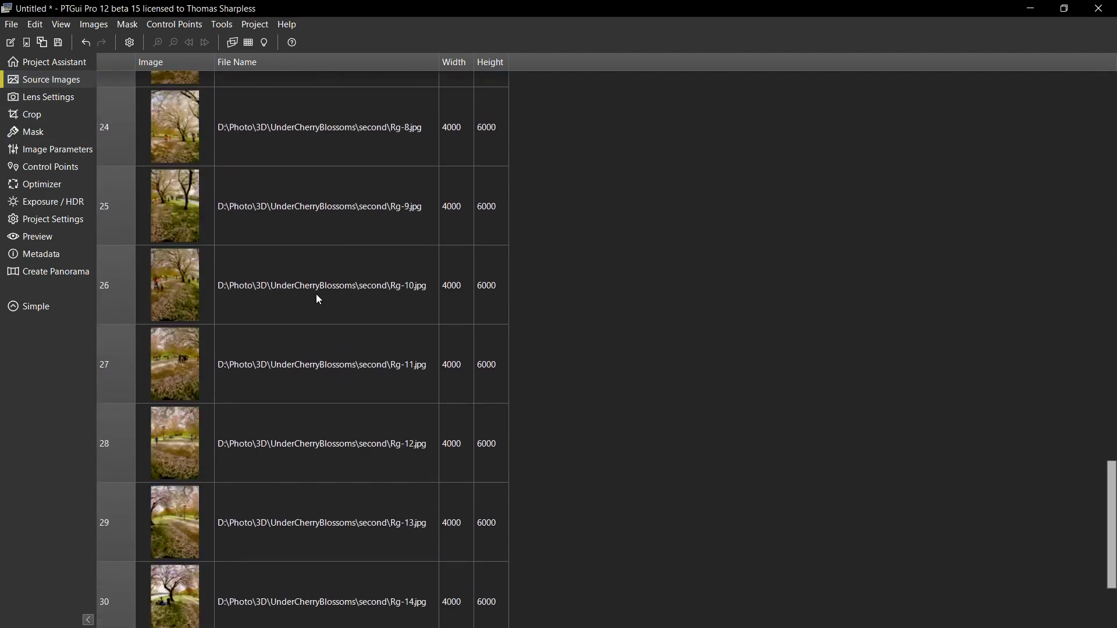
pyautogui.scroll(5, 321, 347)
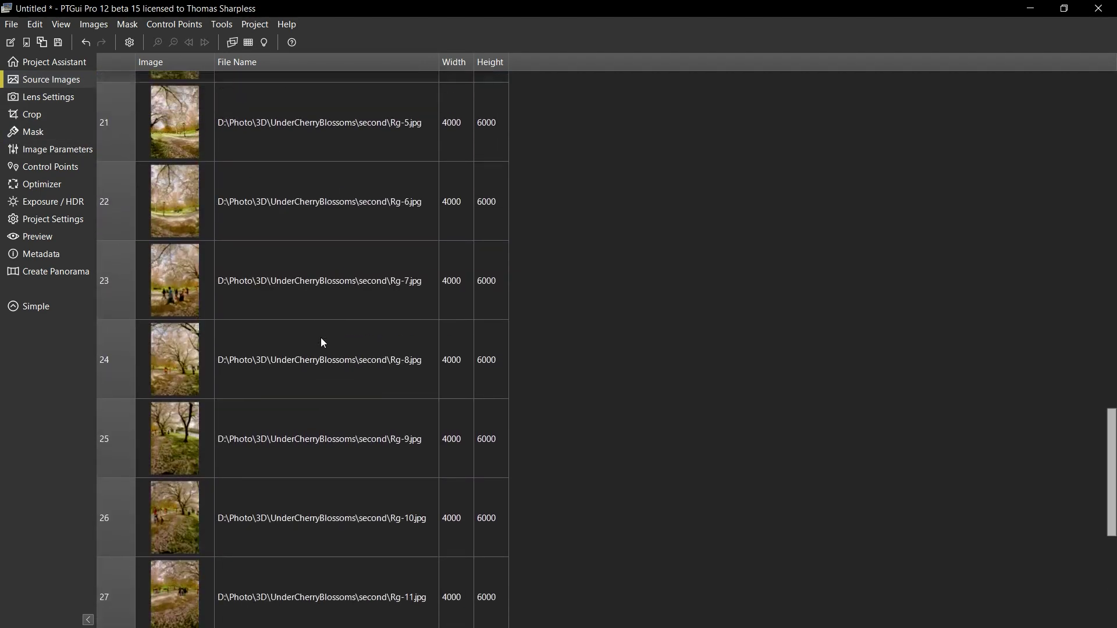
pyautogui.scroll(2, 321, 341)
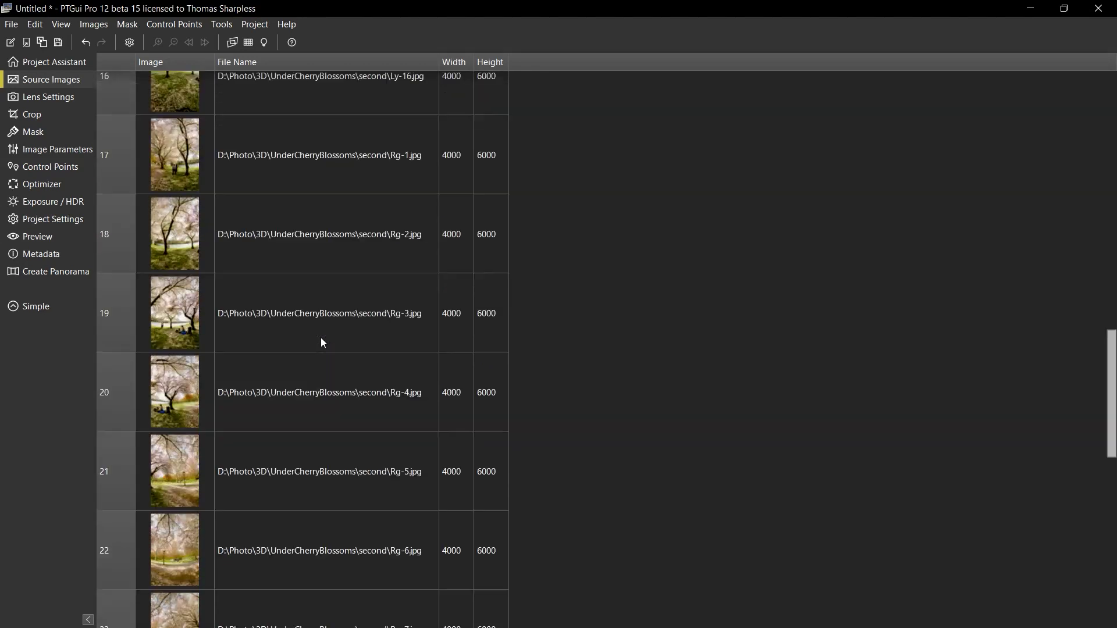
pyautogui.scroll(2, 333, 281)
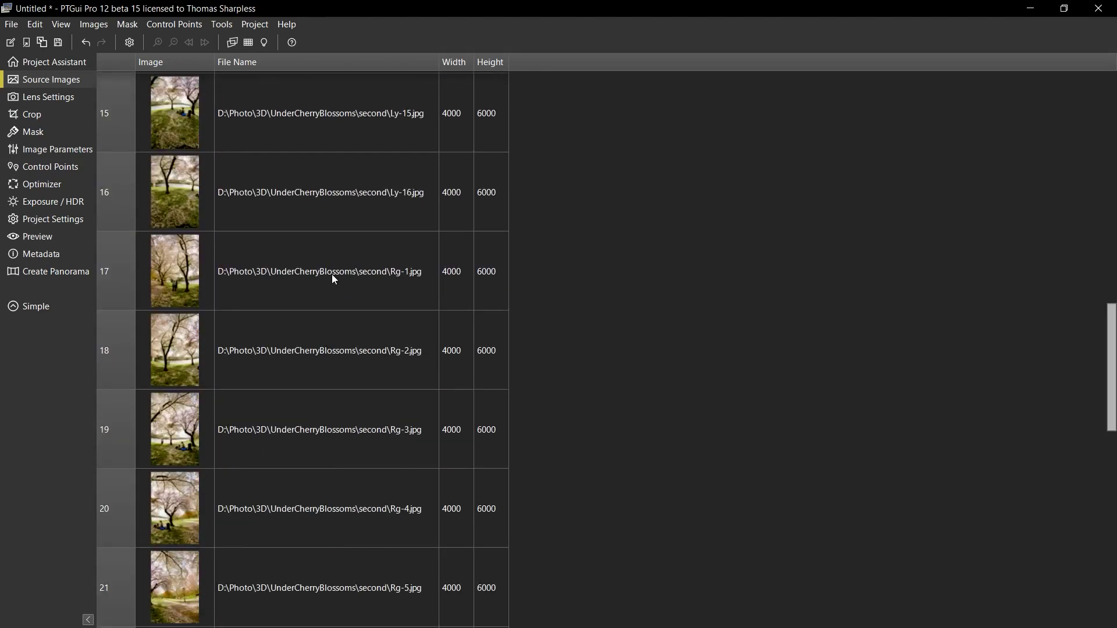
pyautogui.keyDown('shift'); pyautogui.click(347, 211); pyautogui.keyUp('shift')
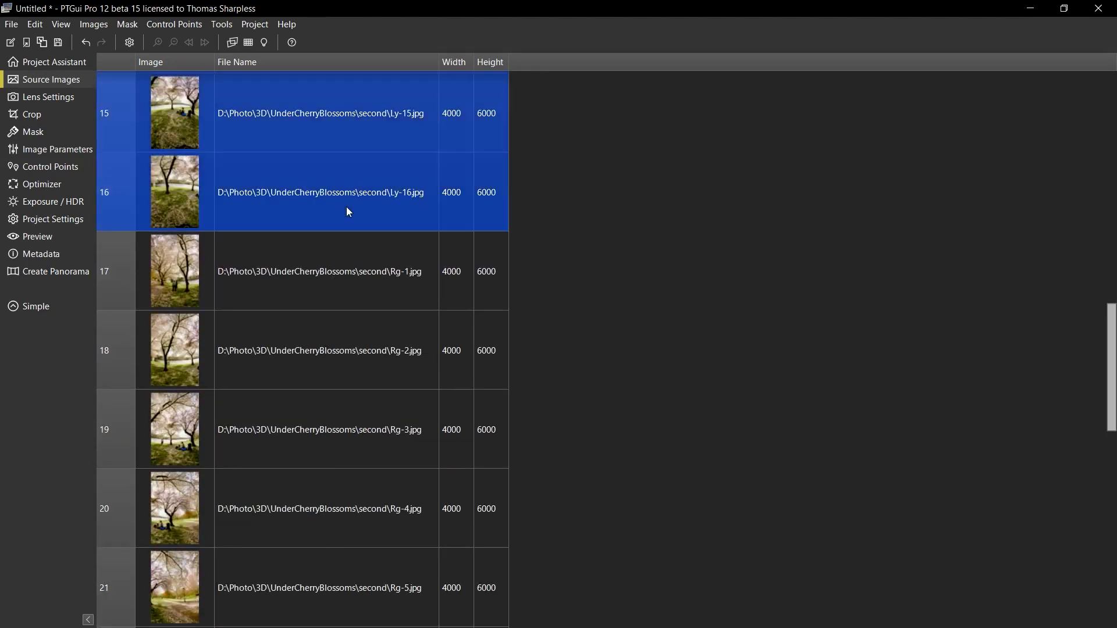
pyautogui.click(174, 24)
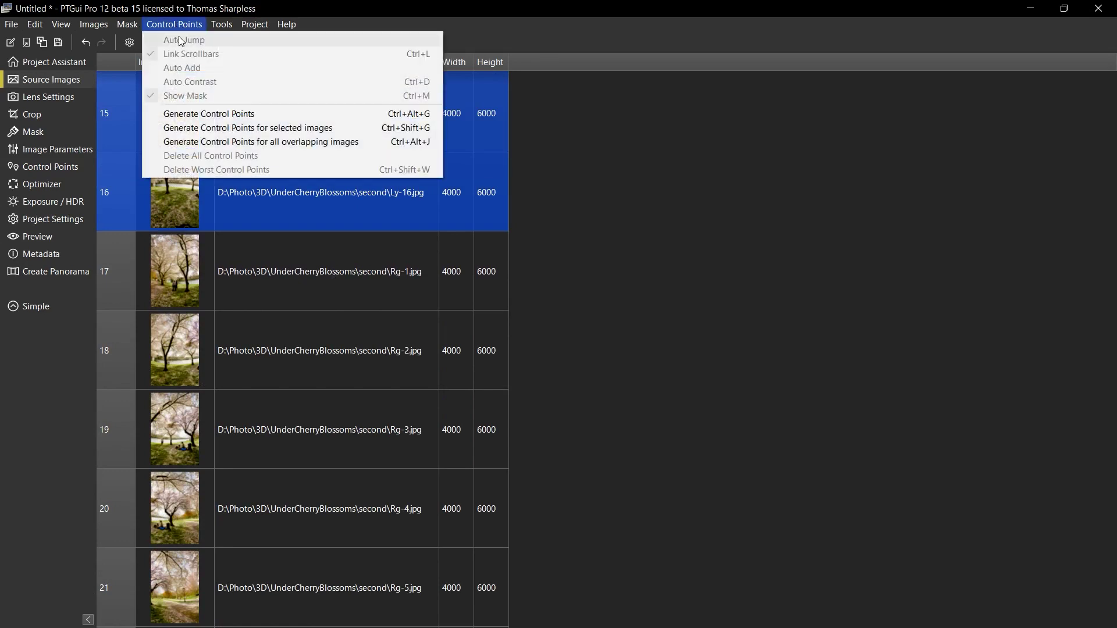
pyautogui.click(187, 130)
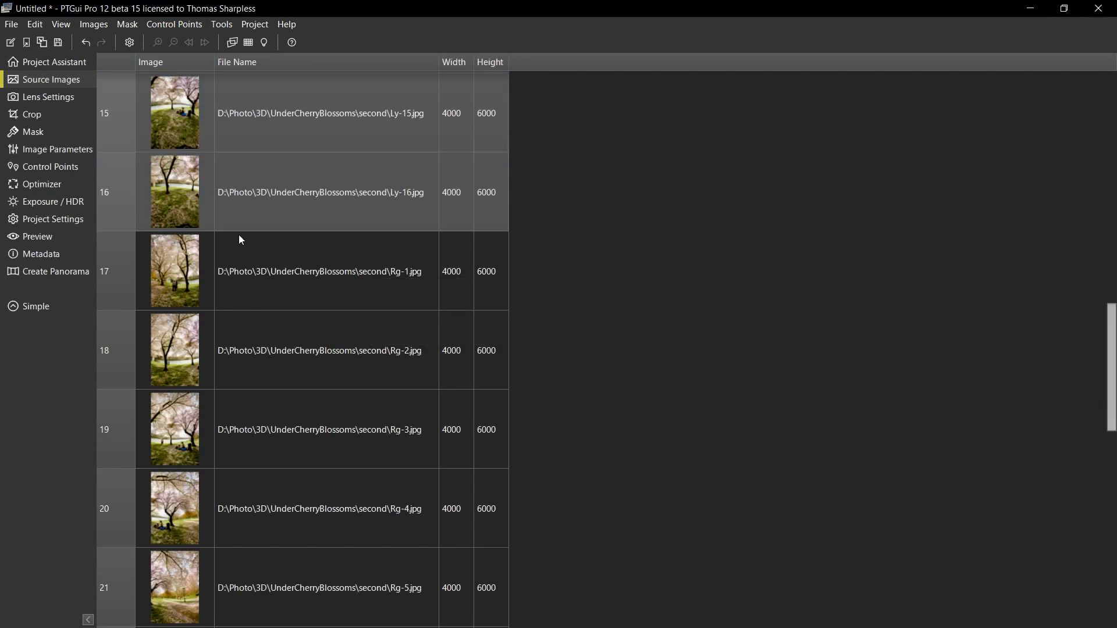
# - Generate control points among the selected images 17–32
pyautogui.click(258, 265)
pyautogui.scroll(-5, 258, 265)
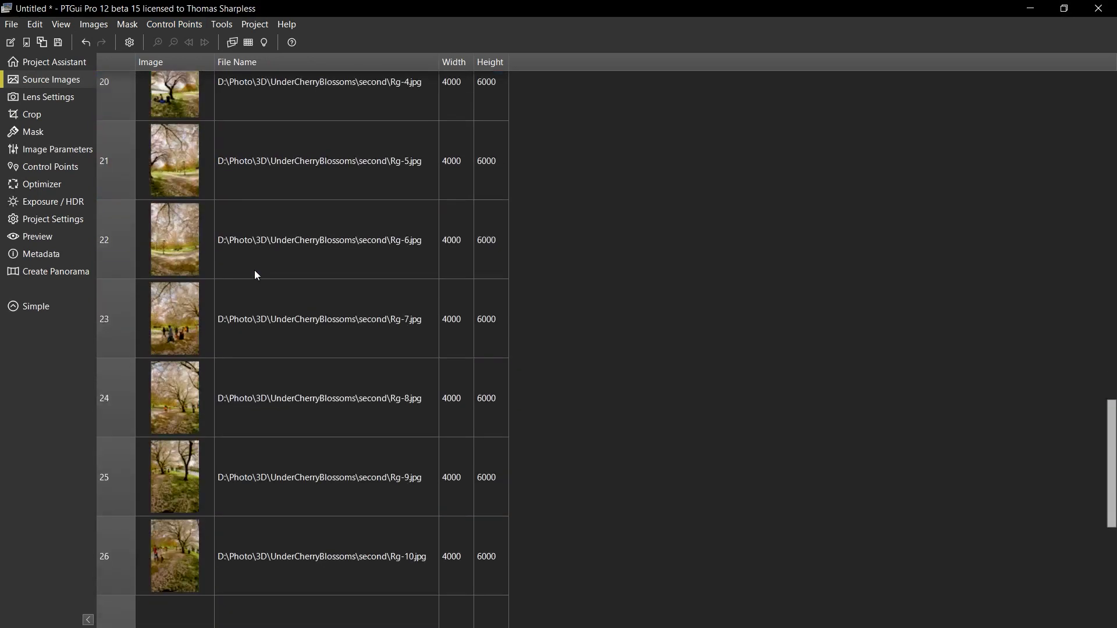
pyautogui.scroll(-1, 242, 317)
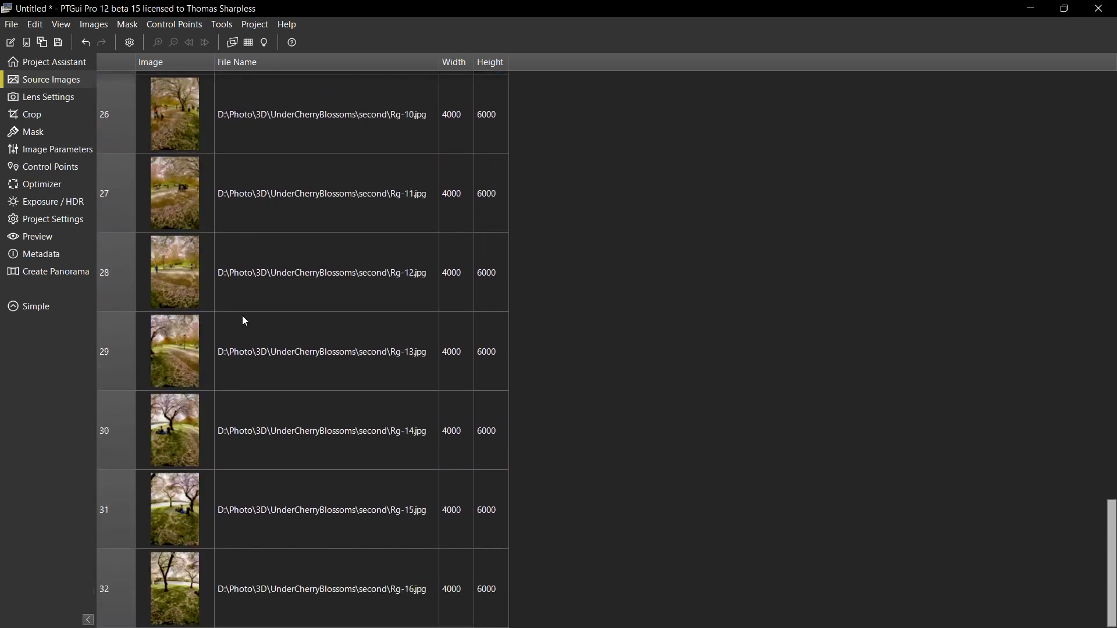
pyautogui.keyDown('shift'); pyautogui.click(297, 582); pyautogui.keyUp('shift')
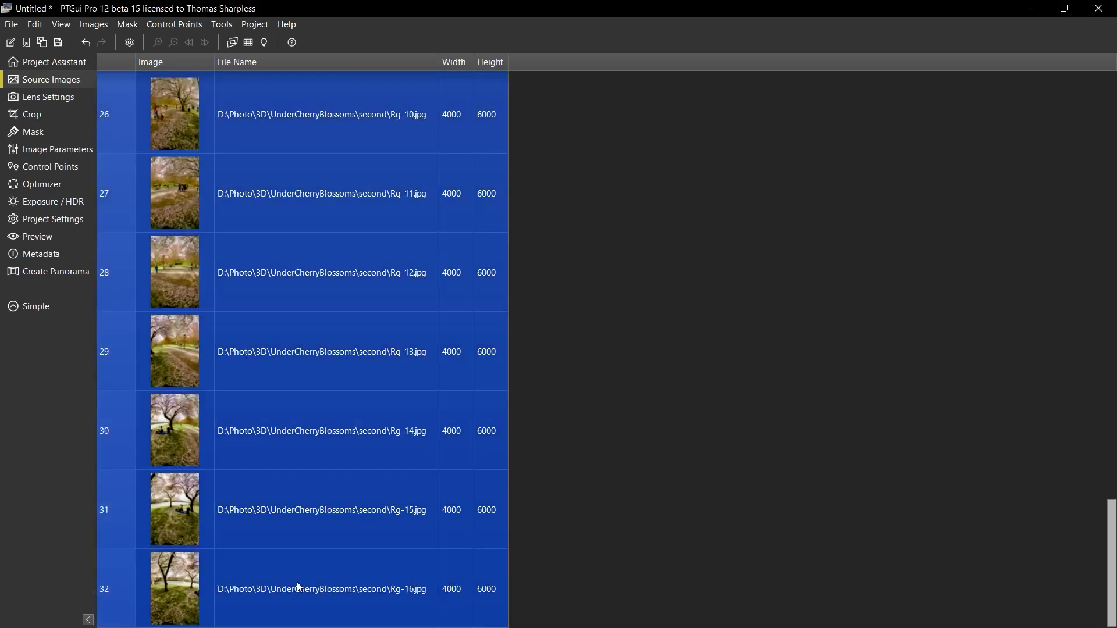
pyautogui.click(186, 24)
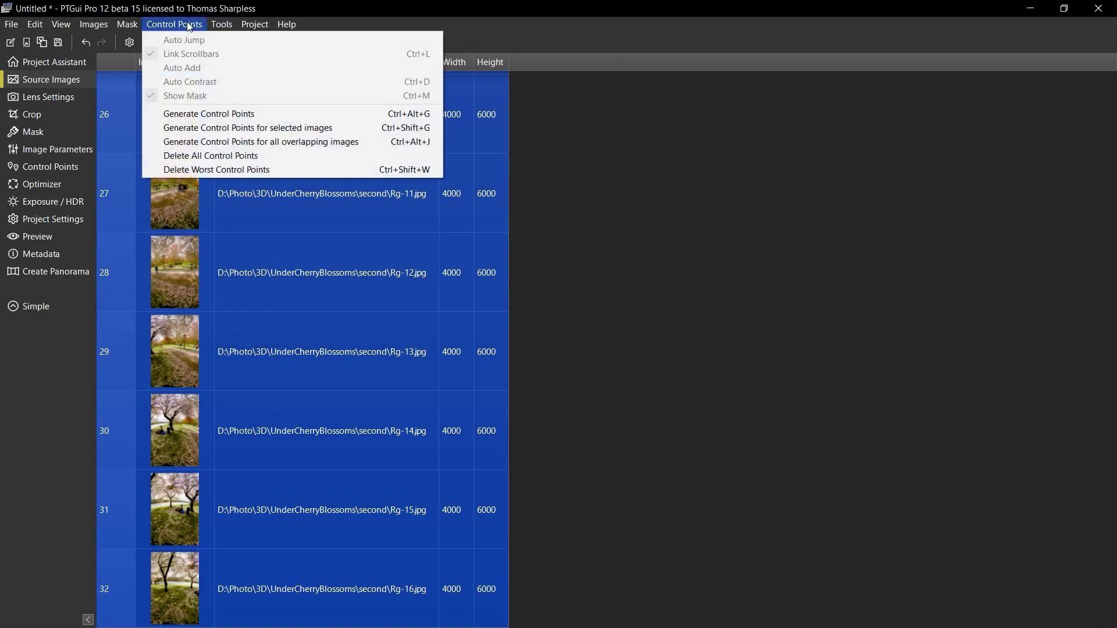
pyautogui.click(204, 128)
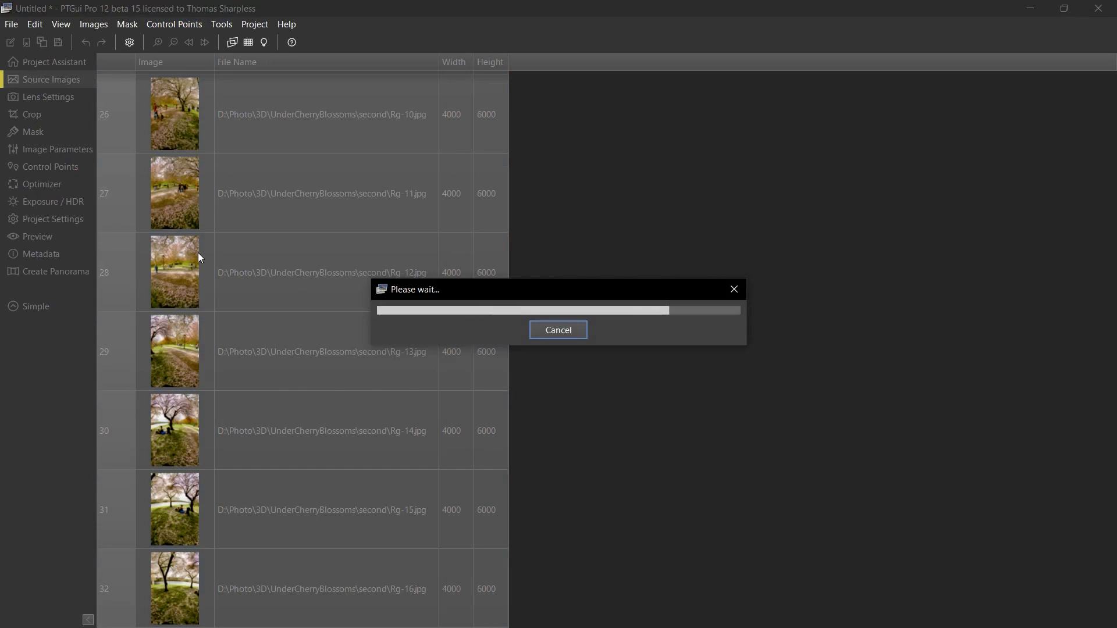
# - In the Control Points editor, step through image pairs up to images 4 and 14
pyautogui.click(47, 167)
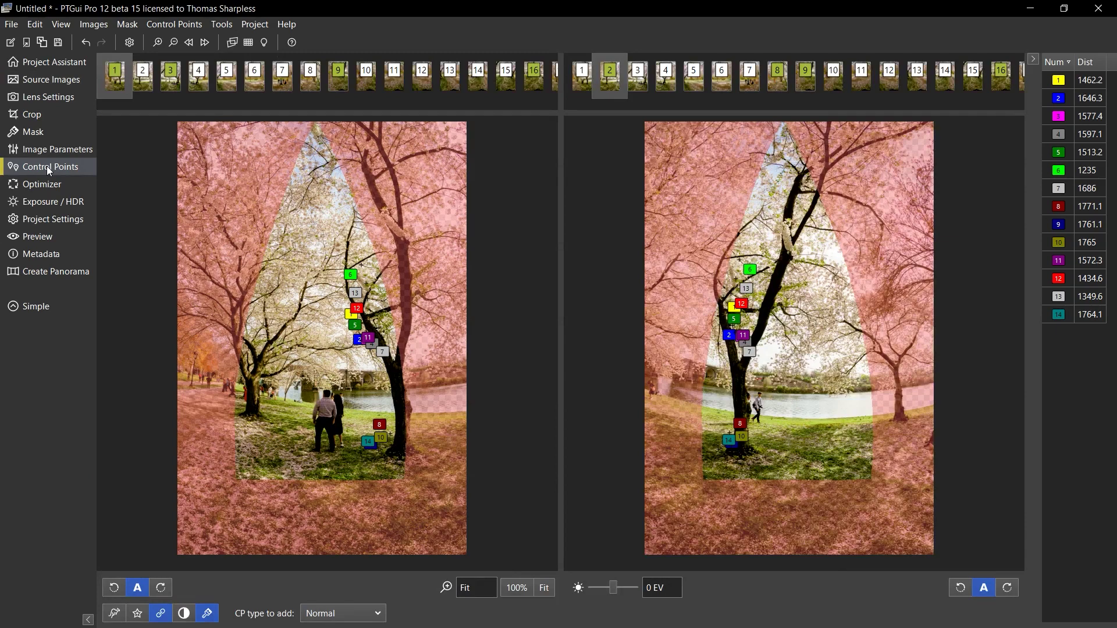
pyautogui.click(206, 43)
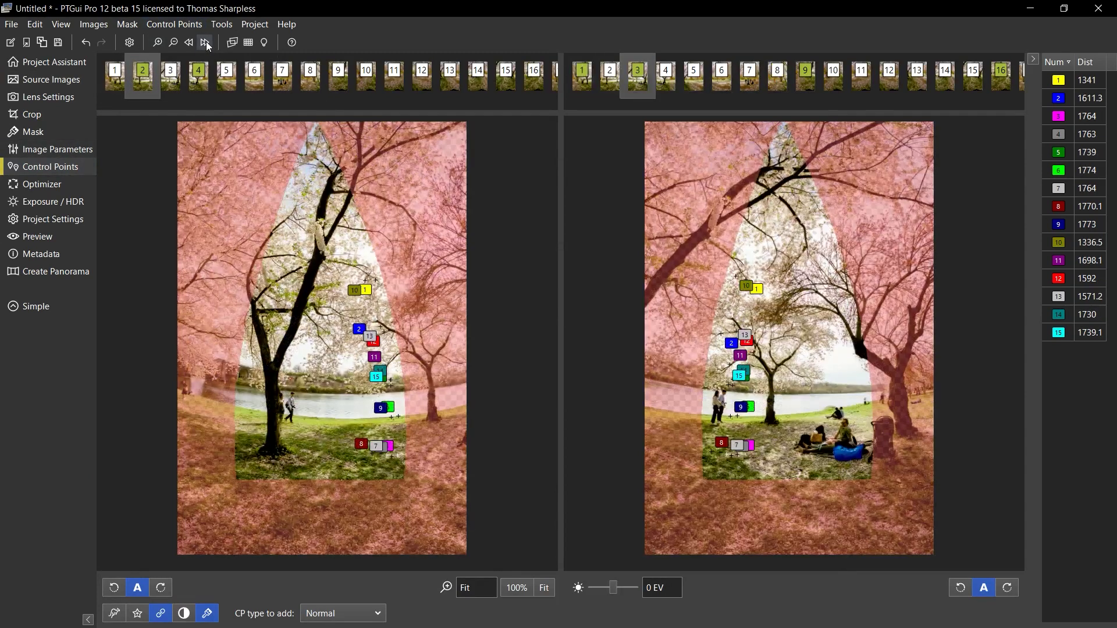
pyautogui.click(206, 43)
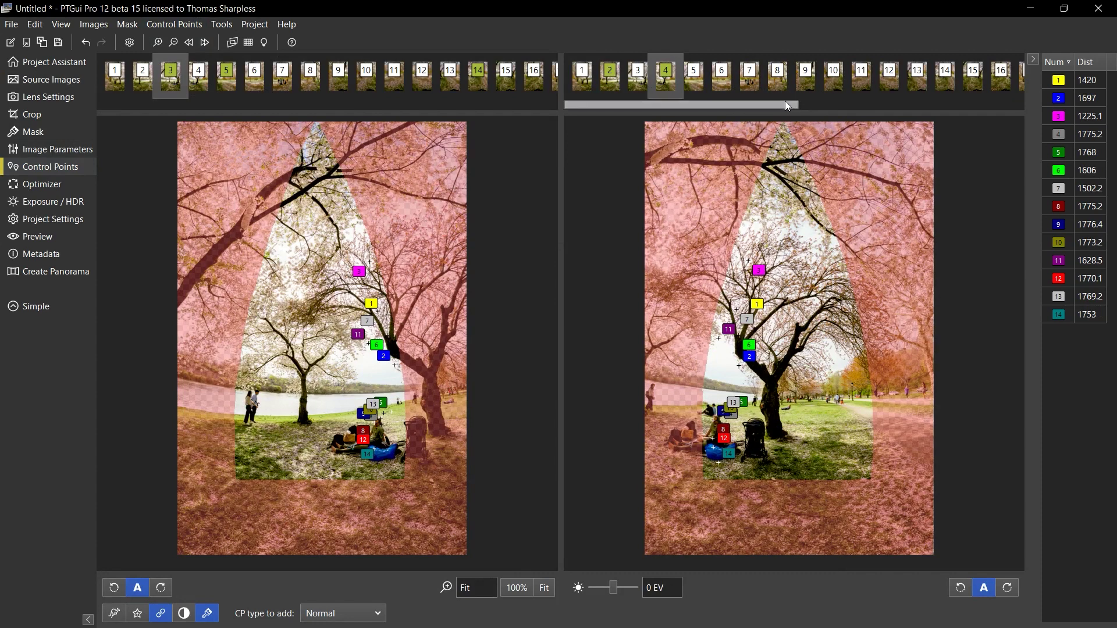
pyautogui.scroll(-4, 783, 103)
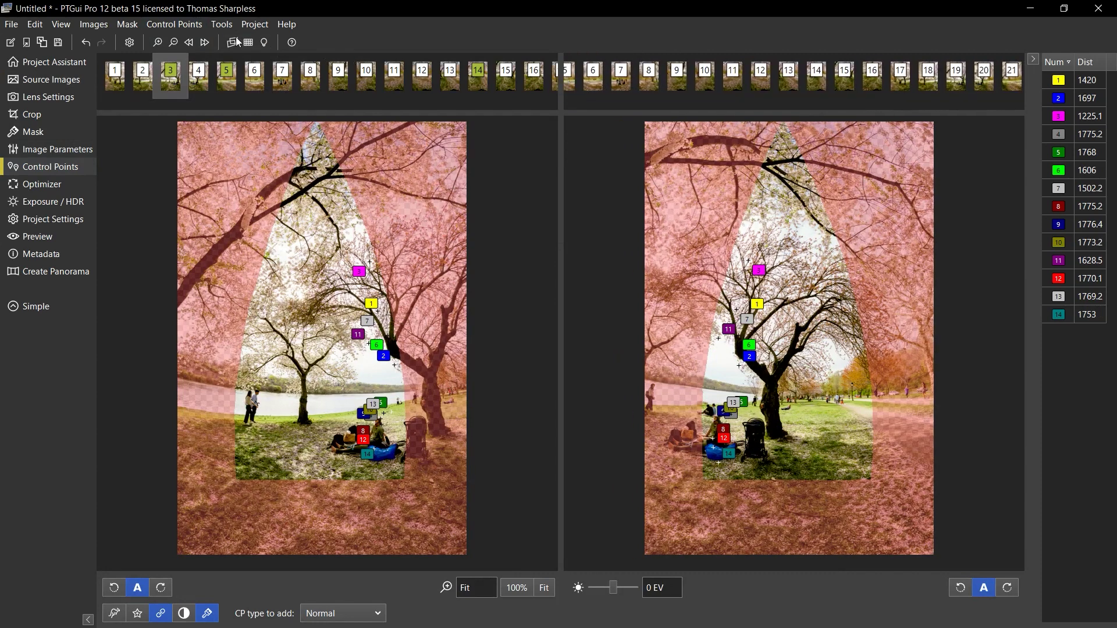
pyautogui.click(204, 44)
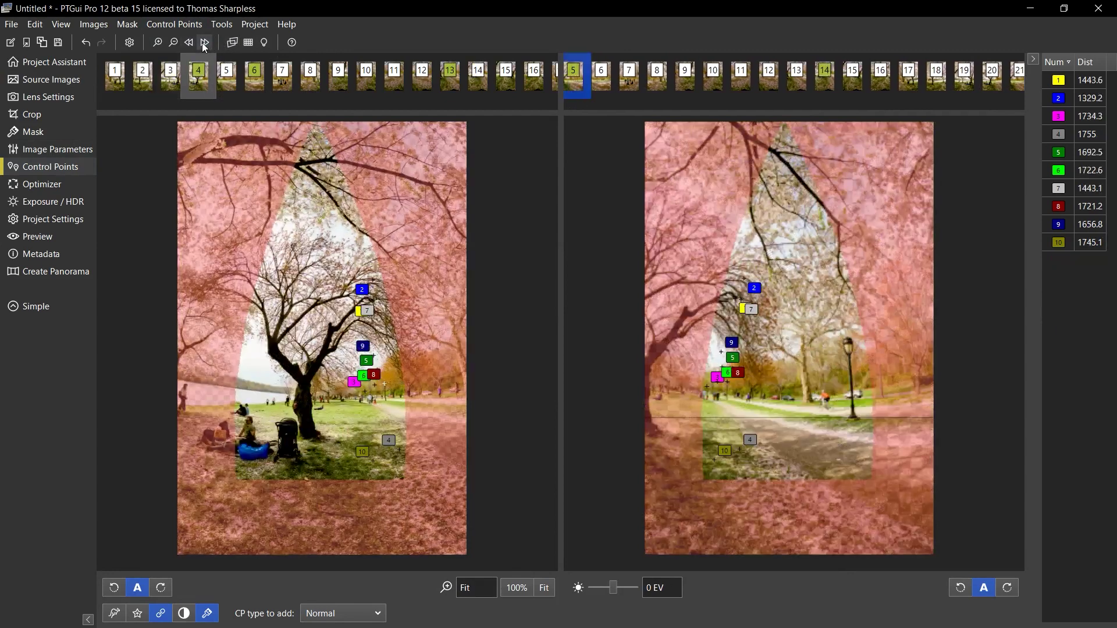
pyautogui.click(829, 74)
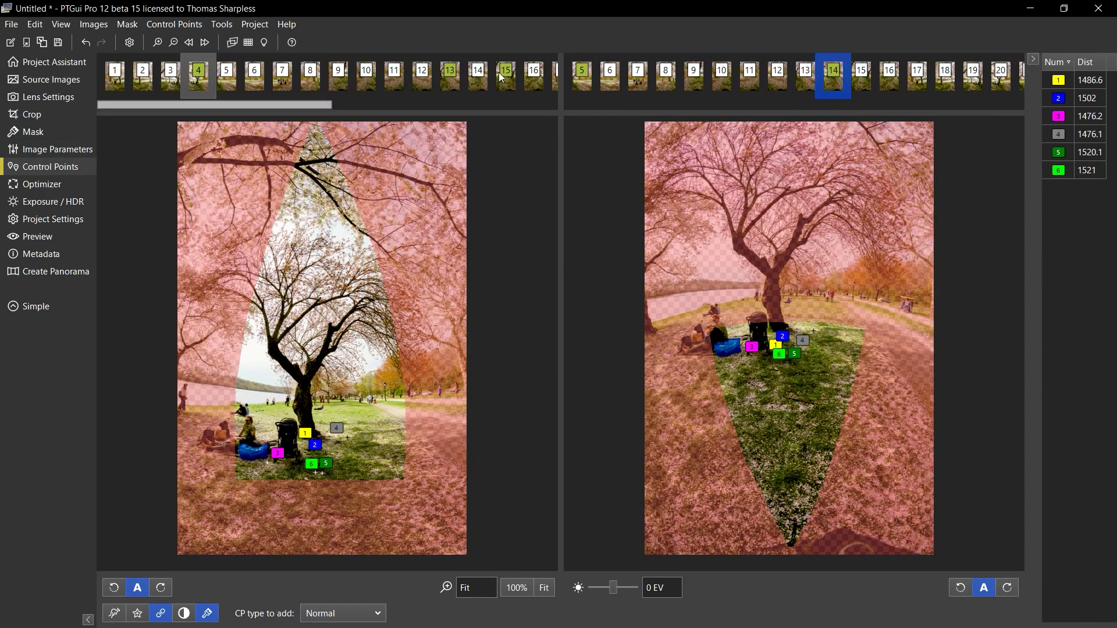
# - Step back through earlier pairs, then open the Control Point Assistant showing clusters 1–16 and 17–32
pyautogui.click(447, 72)
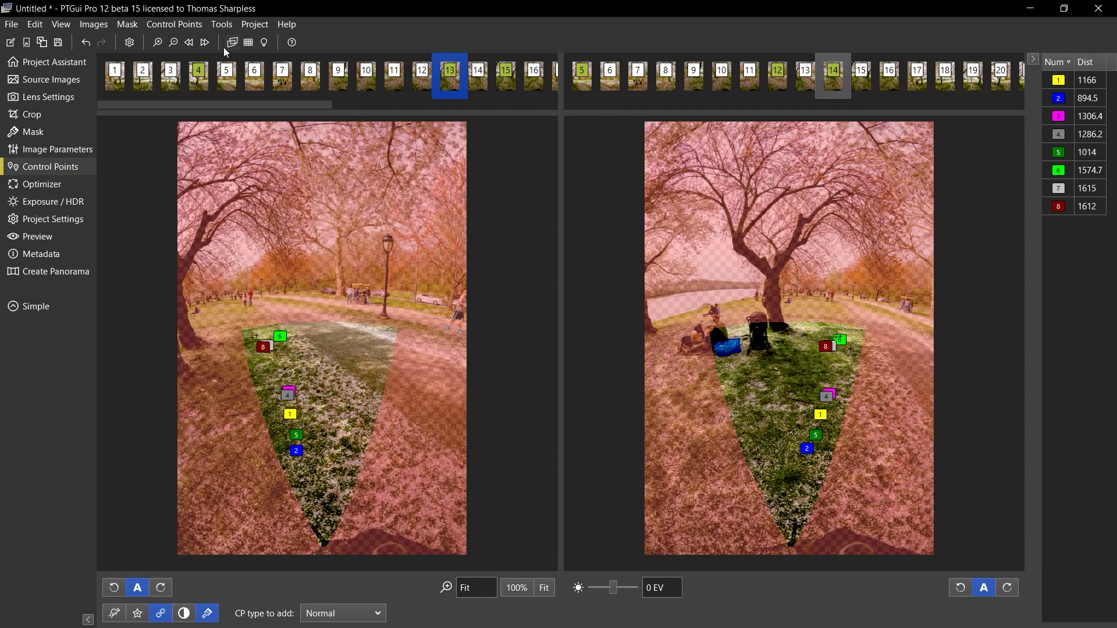
pyautogui.click(190, 42)
pyautogui.click(190, 43)
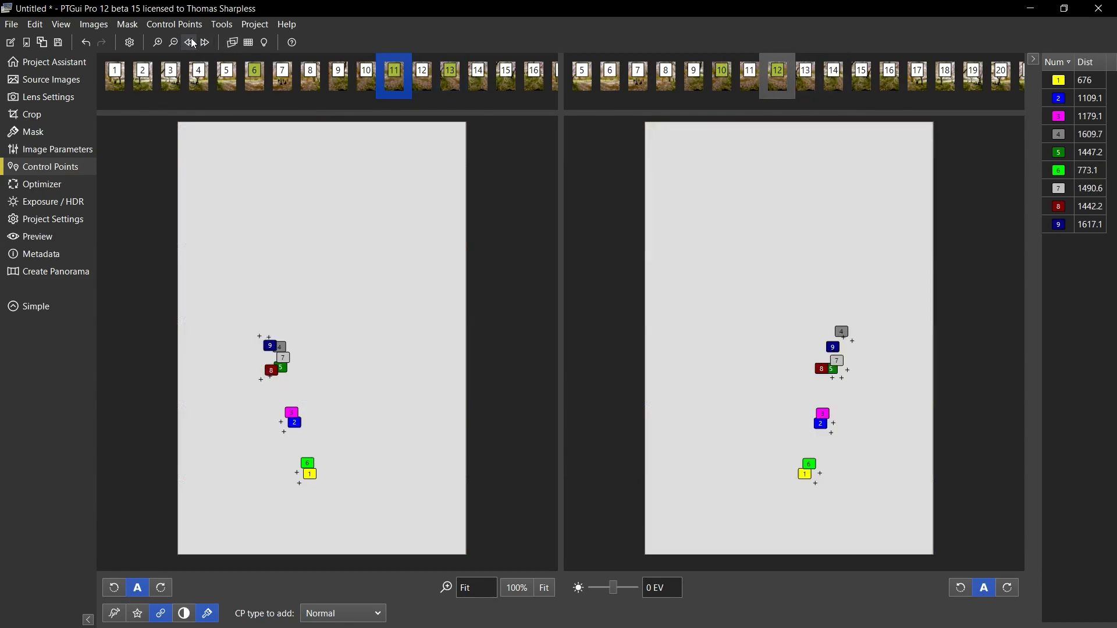
pyautogui.click(190, 43)
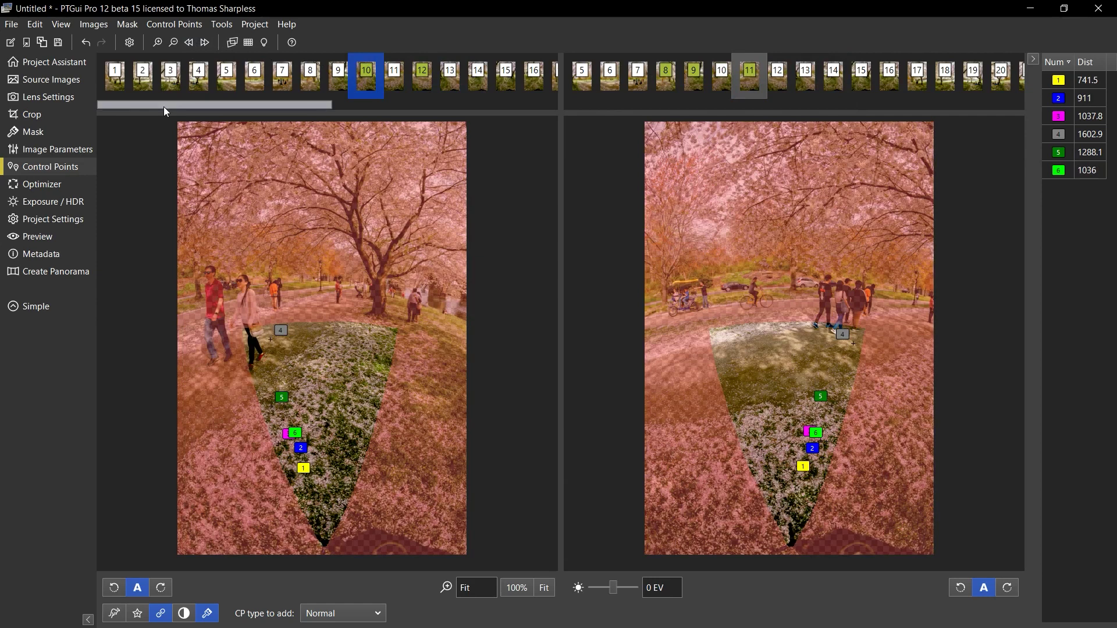
pyautogui.click(265, 43)
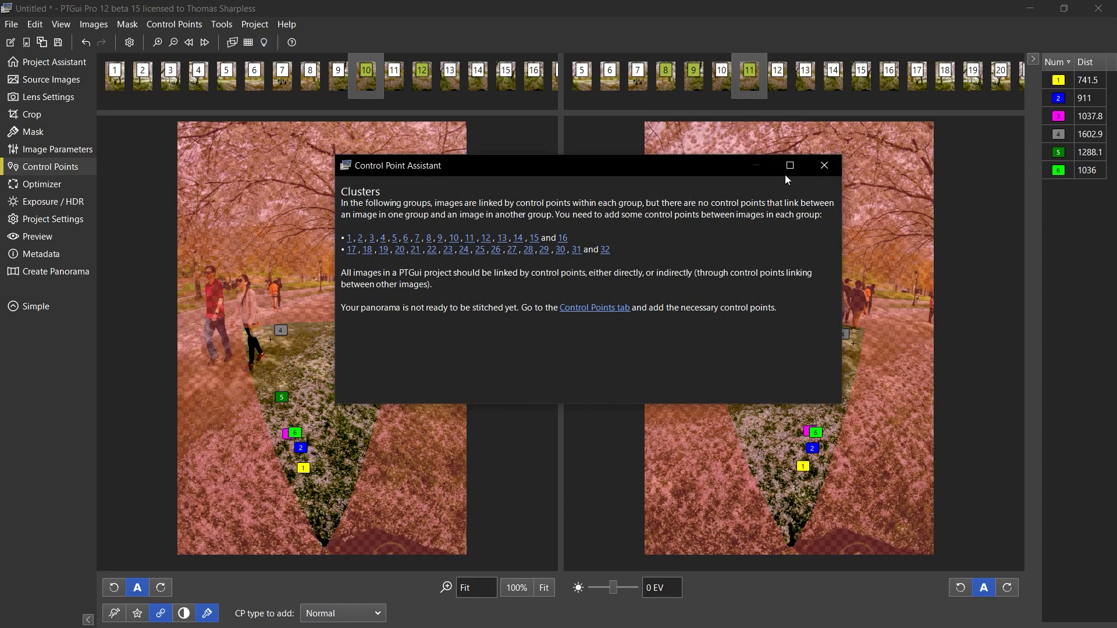
# - Generate control points for images 1 and 17, deleting the stray tree and ground points
pyautogui.click(825, 169)
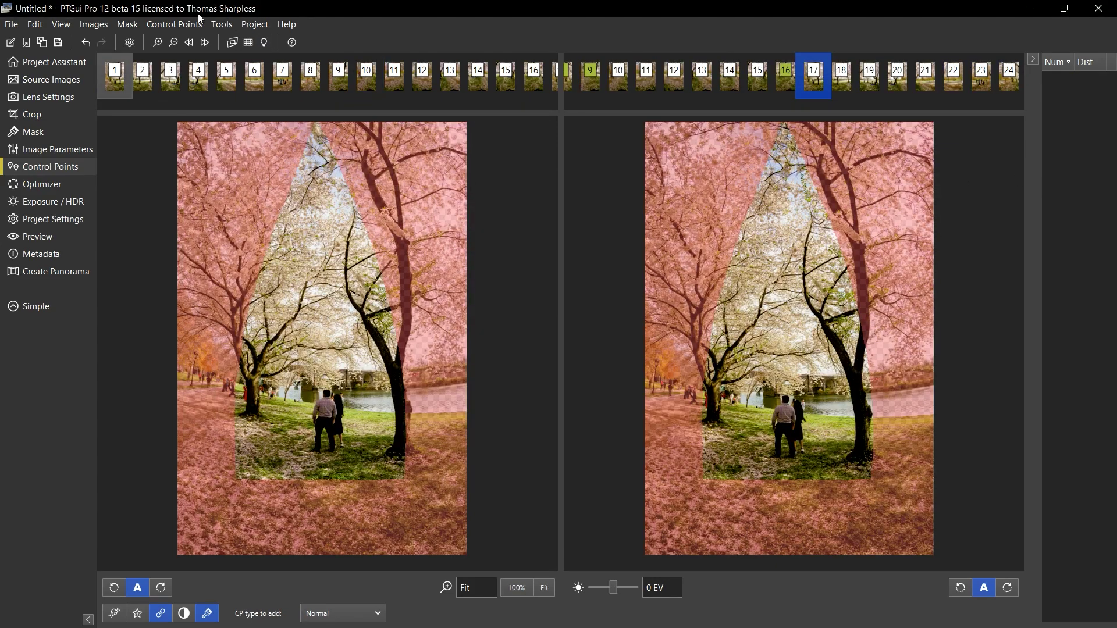
pyautogui.click(186, 25)
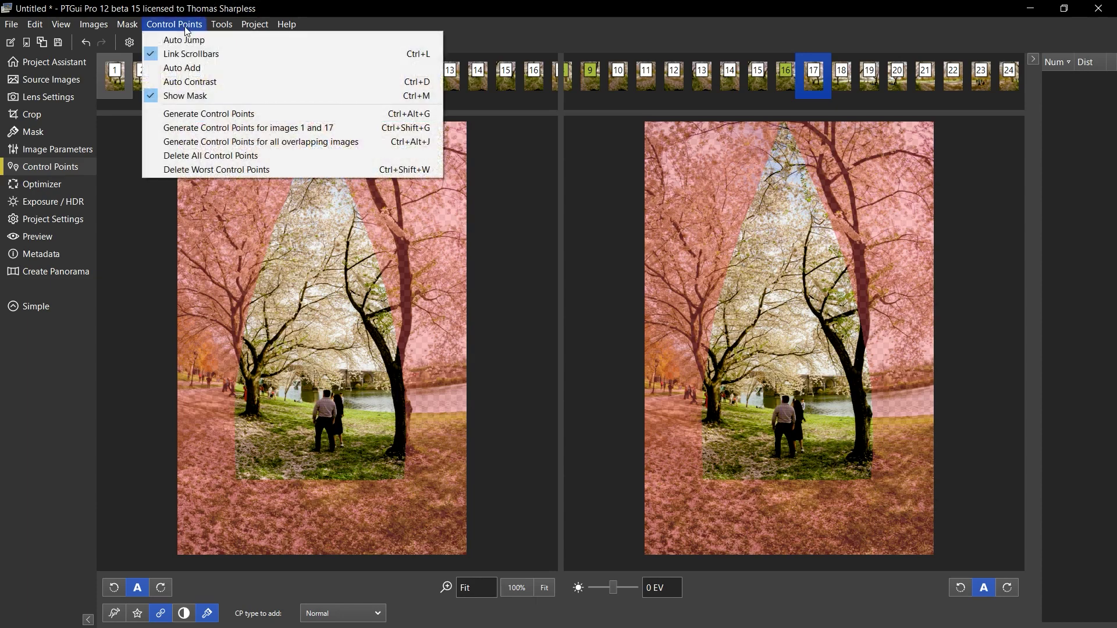
pyautogui.click(214, 133)
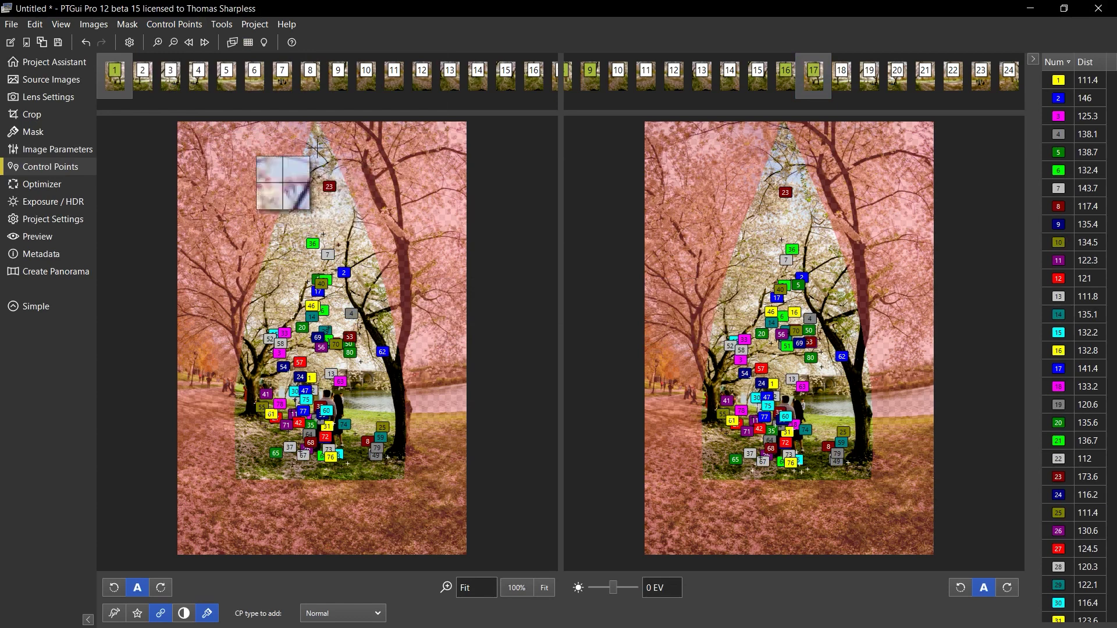
pyautogui.moveTo(237, 152); pyautogui.dragTo(462, 323)
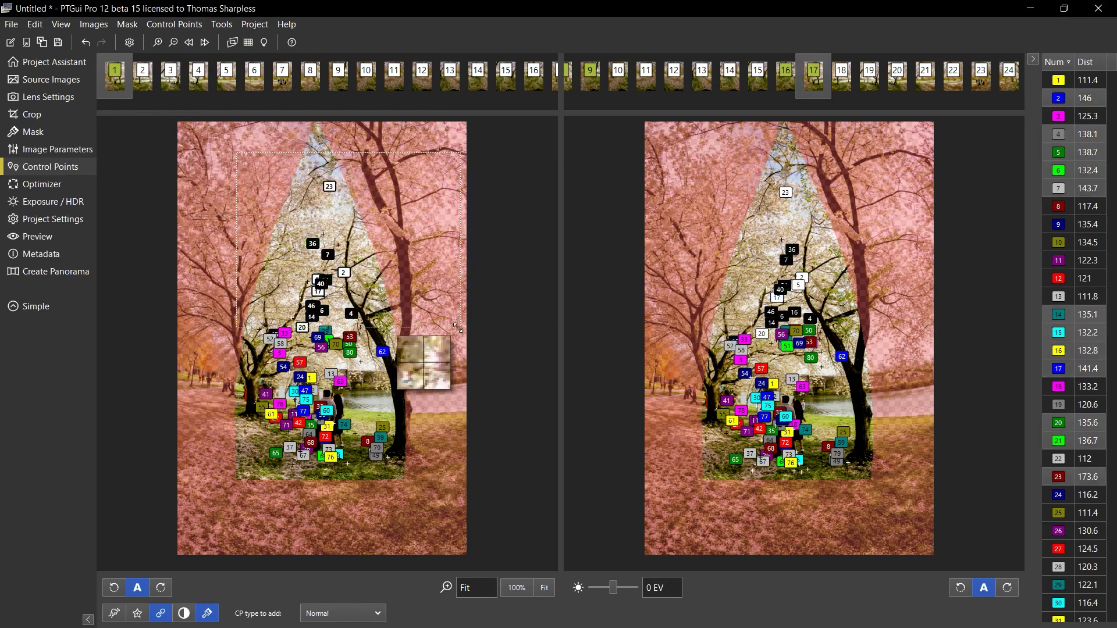
pyautogui.press('Delete')
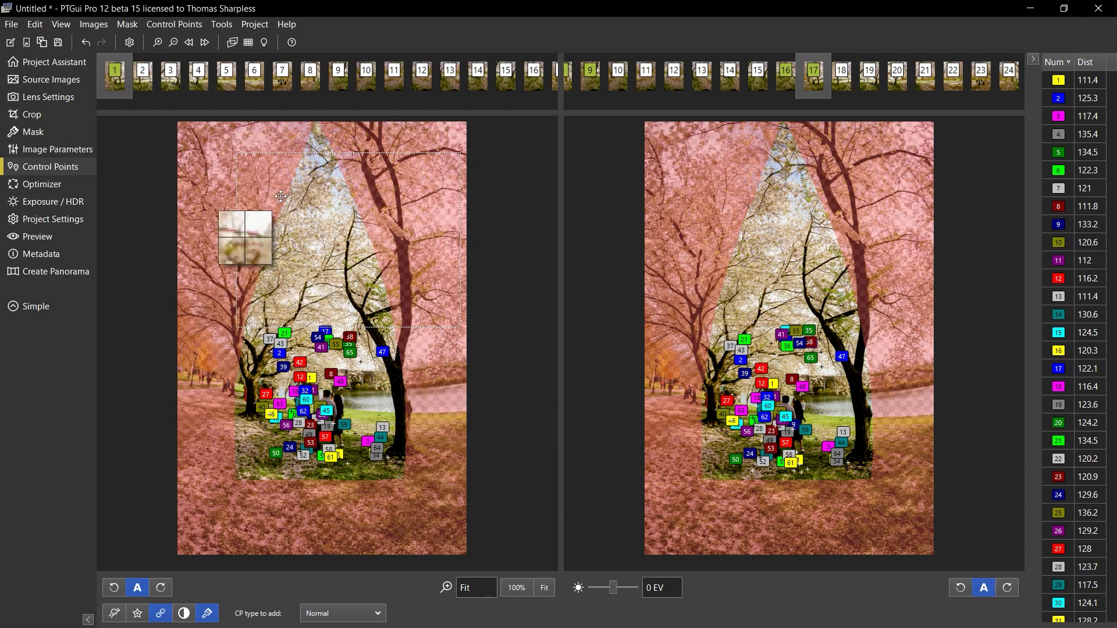
pyautogui.moveTo(362, 153); pyautogui.dragTo(361, 393)
pyautogui.moveTo(418, 346); pyautogui.dragTo(397, 437)
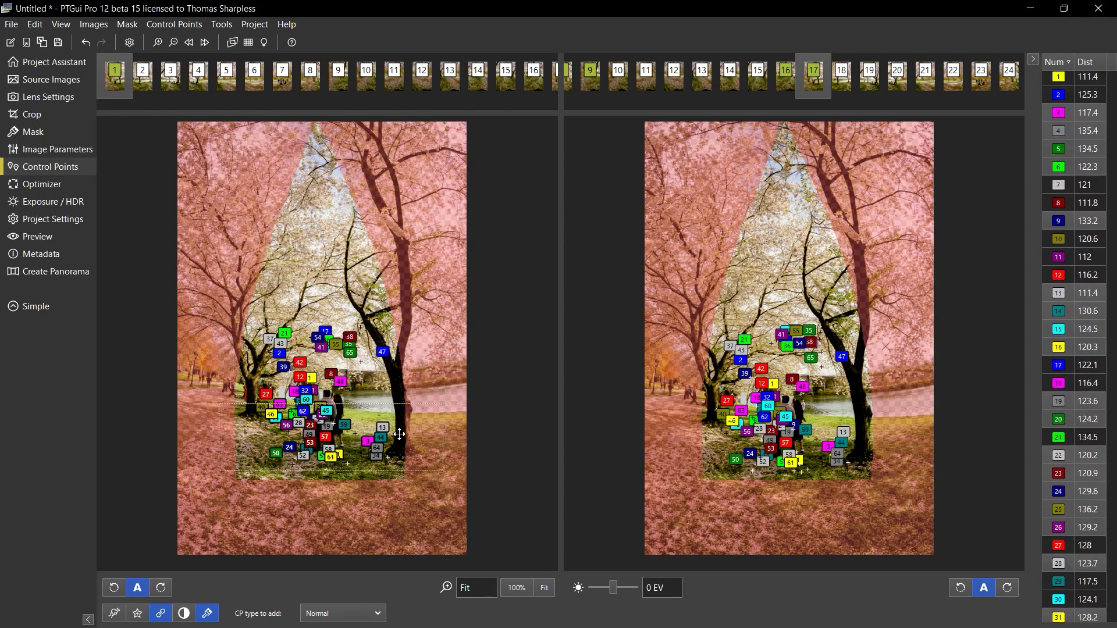
pyautogui.press('Delete')
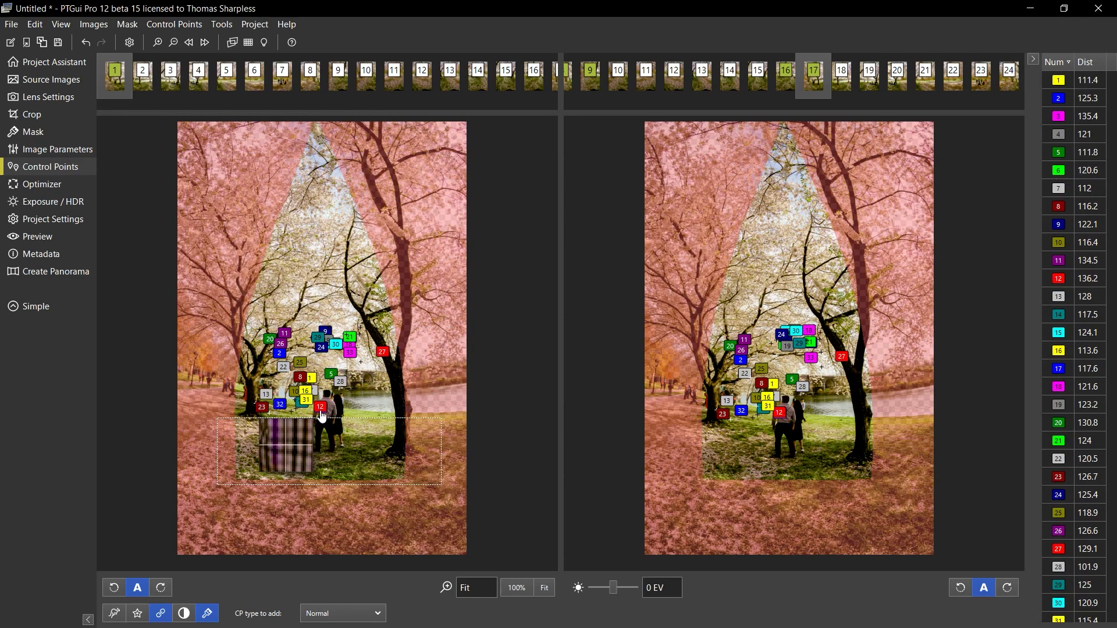
# - Mark the remaining horizon points as a horizontal line, then advance to pair 3/19
pyautogui.moveTo(335, 485); pyautogui.dragTo(320, 282)
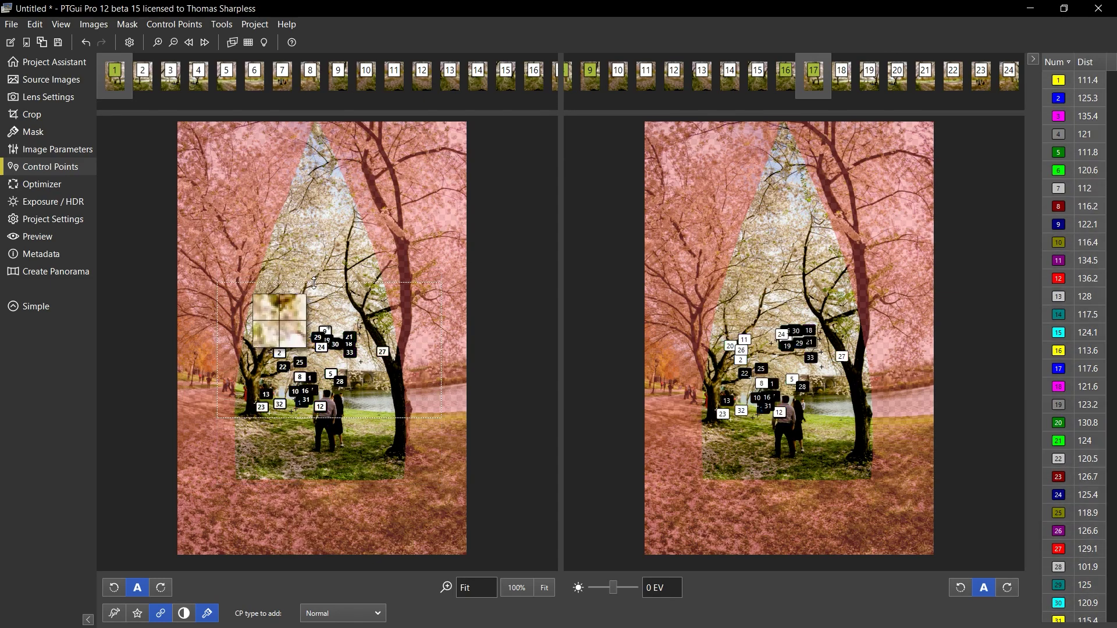
pyautogui.rightClick(344, 343)
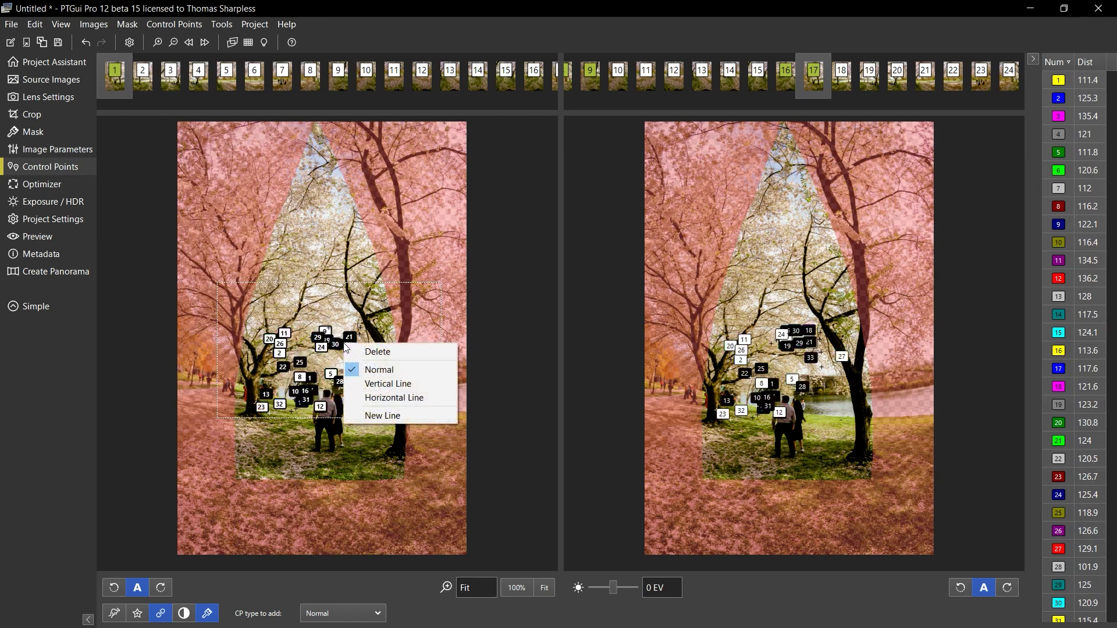
pyautogui.click(388, 398)
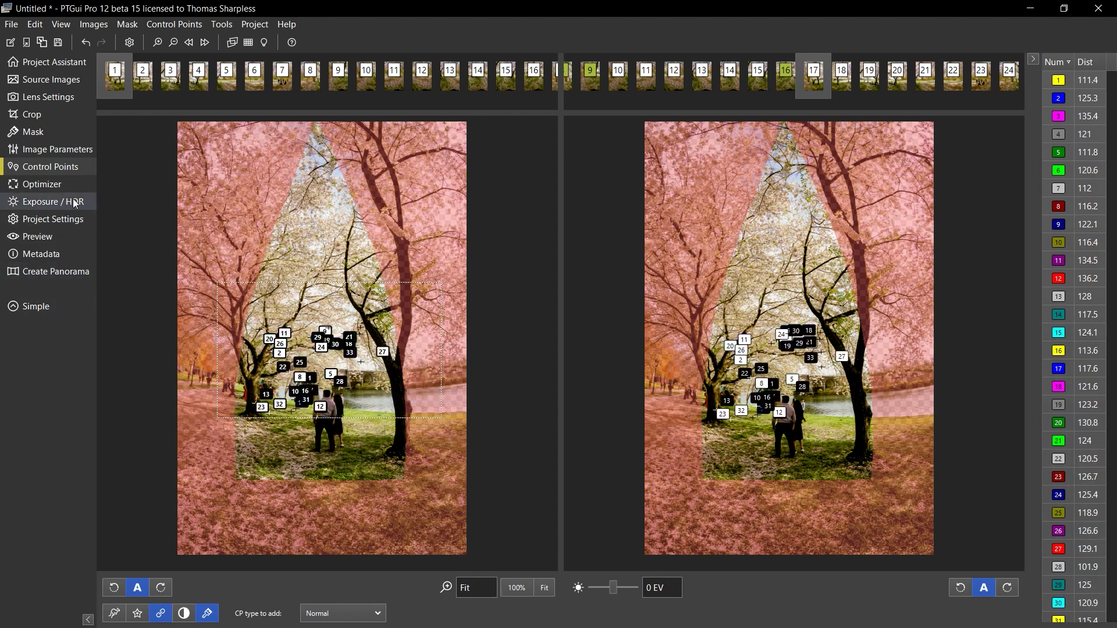
pyautogui.click(204, 43)
pyautogui.click(204, 42)
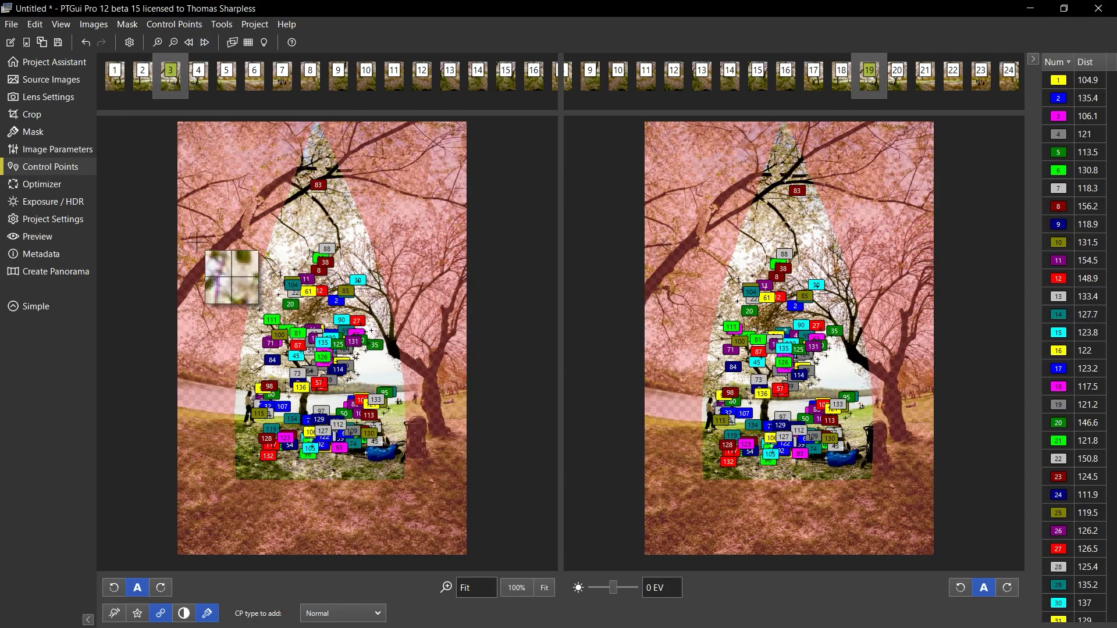
# - Delete the unwanted tree, point 51 and picnic-area control points between images 3 and 19
pyautogui.moveTo(214, 222); pyautogui.dragTo(458, 356)
pyautogui.press('Delete')
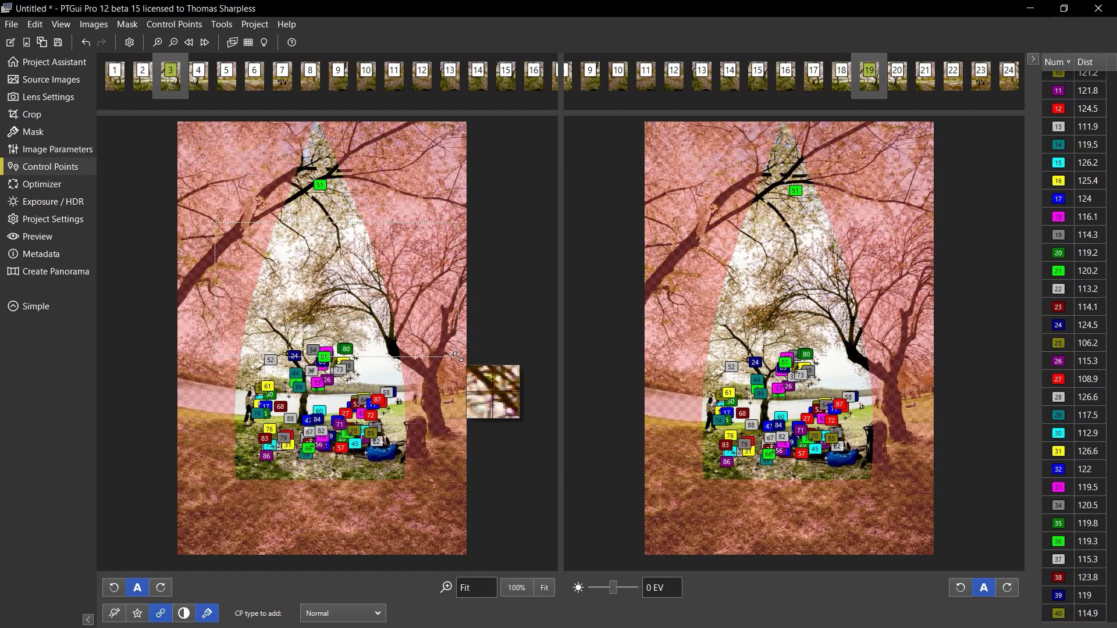
pyautogui.moveTo(328, 245); pyautogui.dragTo(330, 193)
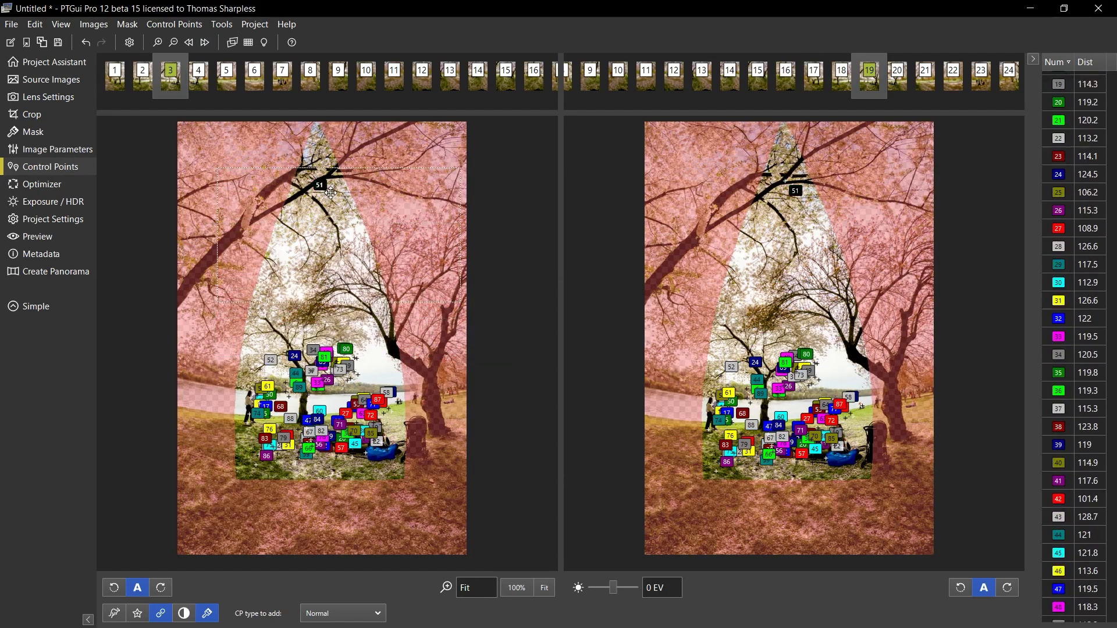
pyautogui.press('Delete')
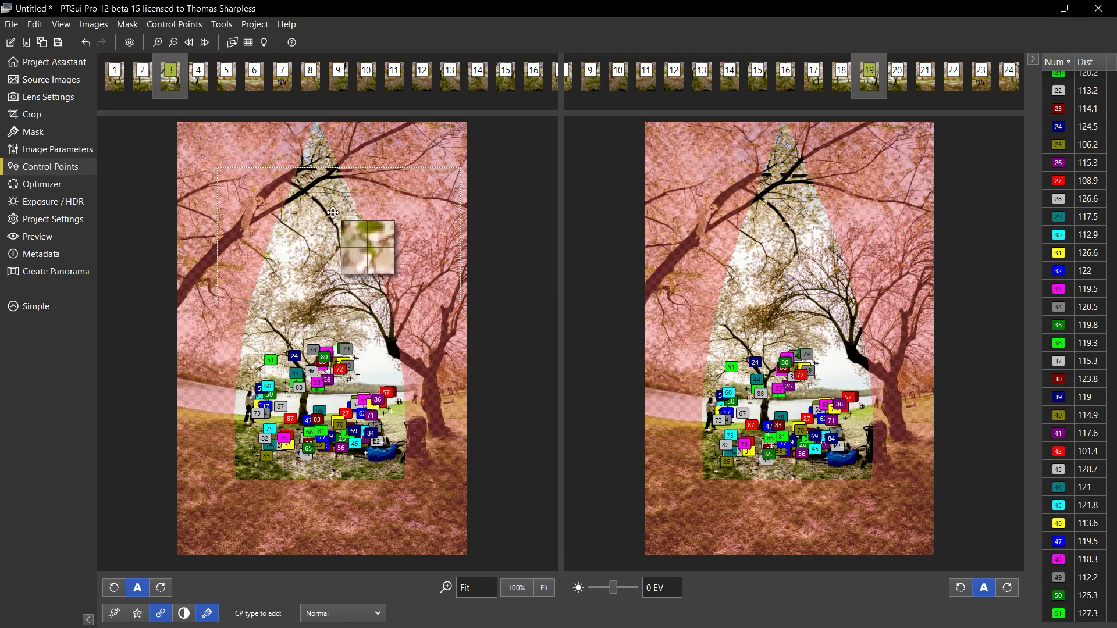
pyautogui.moveTo(330, 192); pyautogui.dragTo(271, 471)
pyautogui.press('Delete')
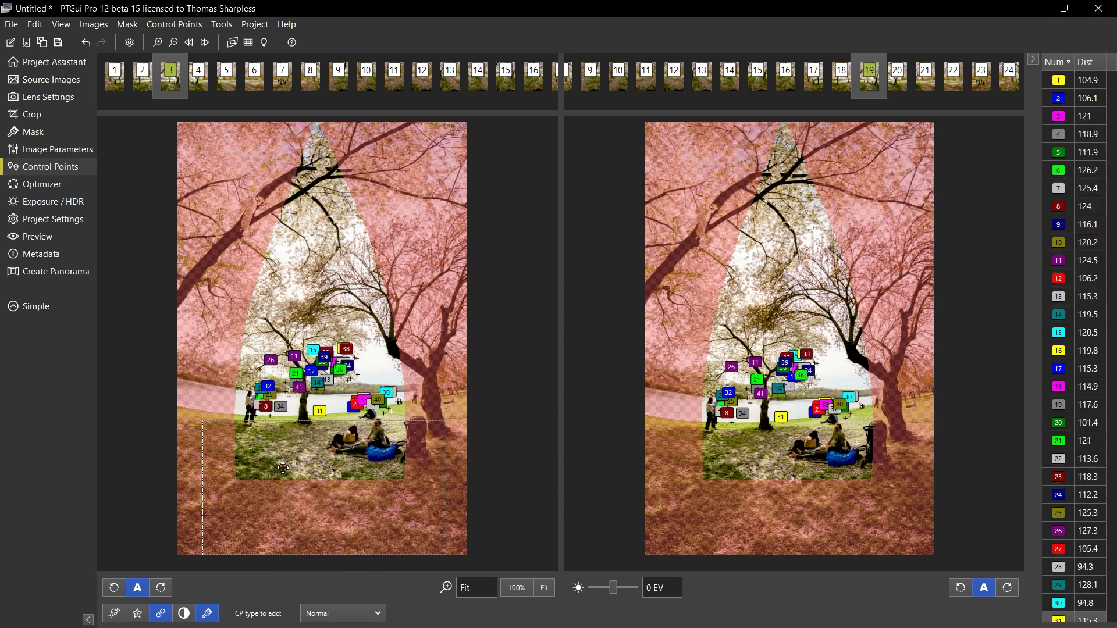
# - Mark the remaining horizon points as a horizontal line and move to the next pair
pyautogui.moveTo(297, 361)
pyautogui.mouseDown()
pyautogui.moveTo(288, 369)
pyautogui.moveTo(366, 471)
pyautogui.moveTo(306, 372)
pyautogui.mouseUp()
pyautogui.rightClick(305, 374)
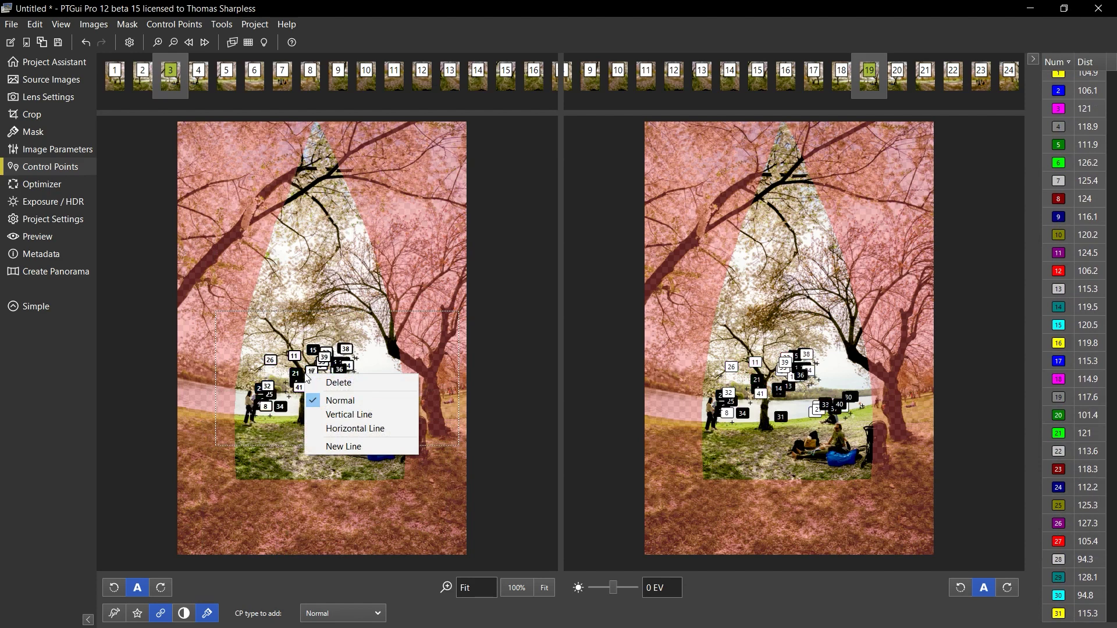
pyautogui.click(364, 431)
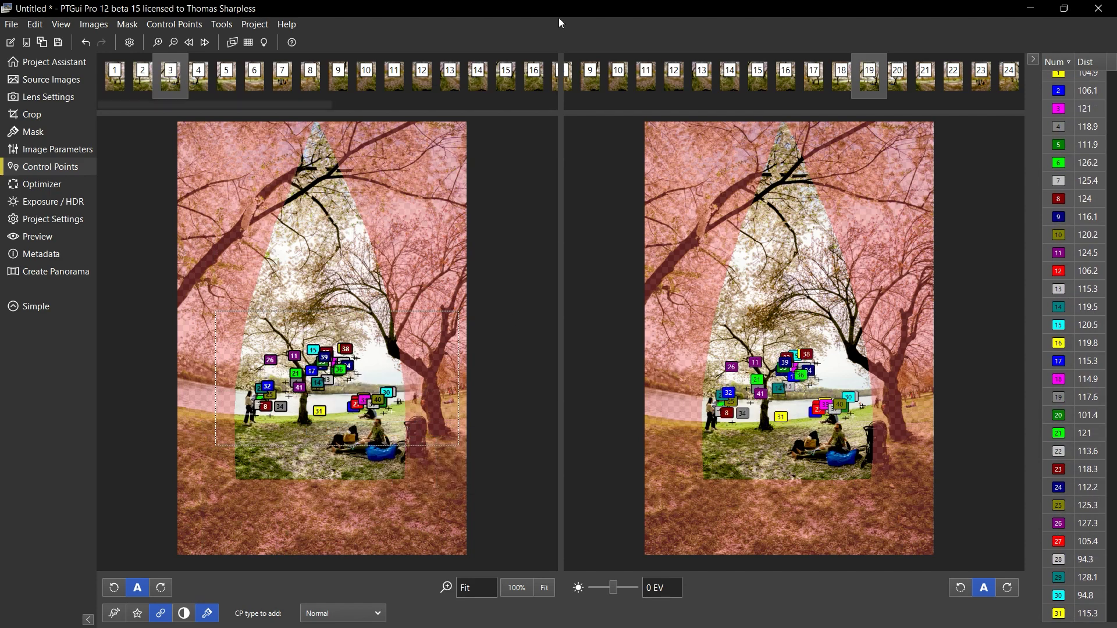
pyautogui.click(208, 44)
# - Zoom into pair 14/30 and place a matching control point on the fallen twig in each image
pyautogui.click(209, 42)
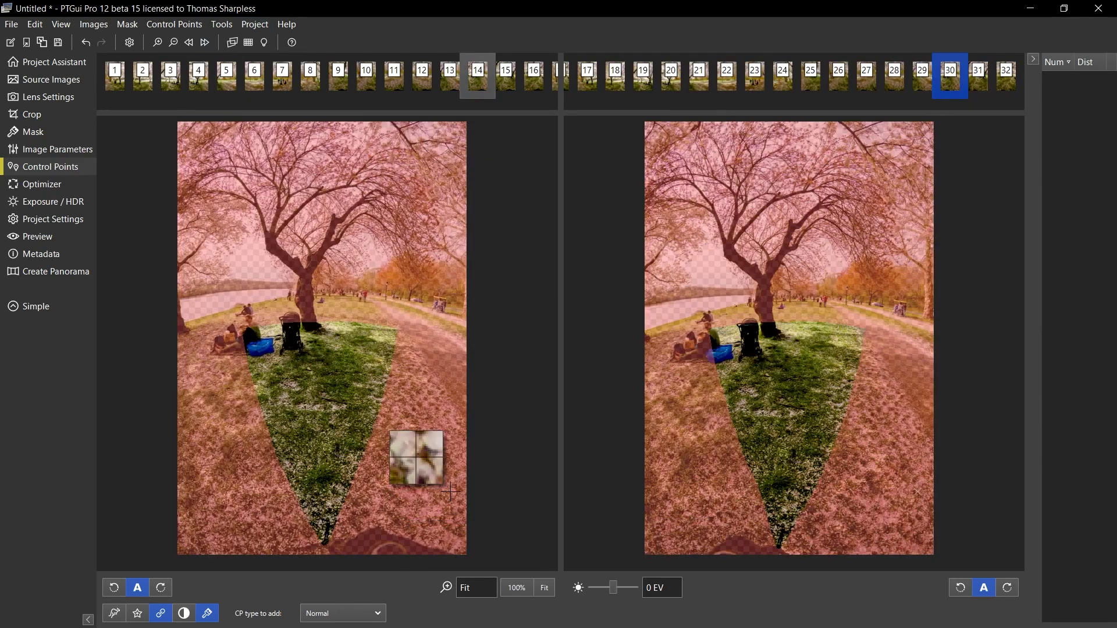
pyautogui.scroll(3, 473, 436)
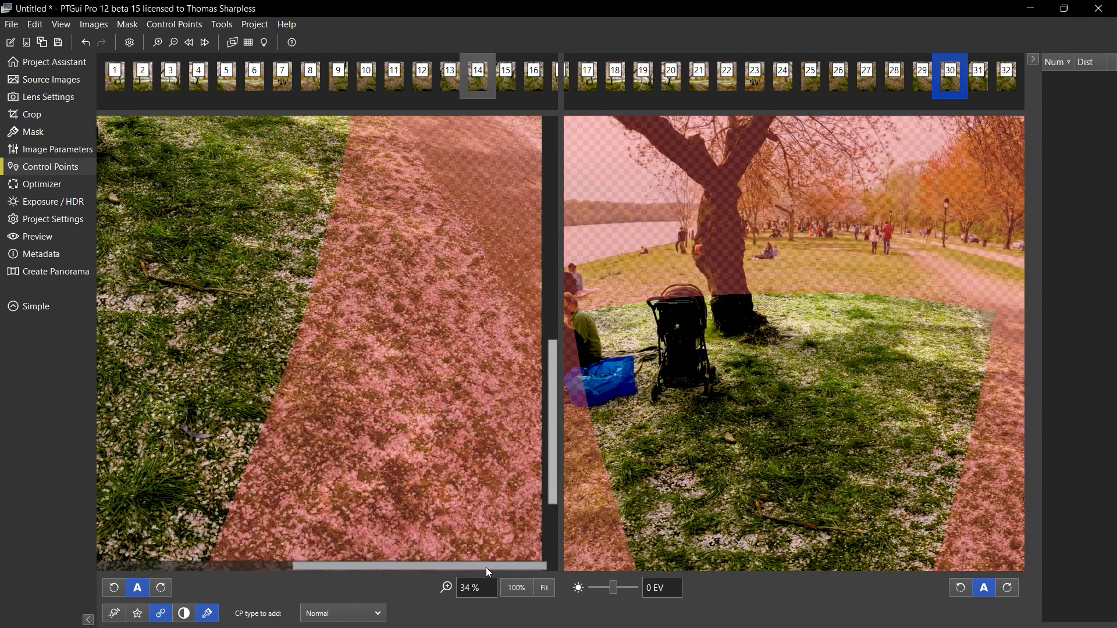
pyautogui.moveTo(487, 567); pyautogui.dragTo(419, 576)
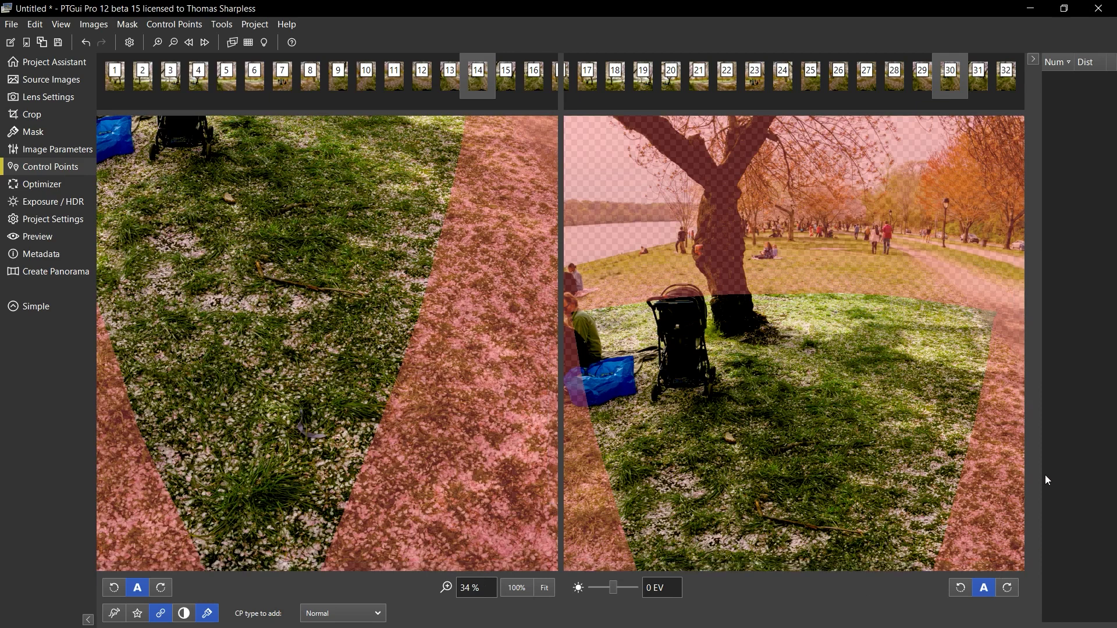
pyautogui.moveTo(1022, 311); pyautogui.dragTo(1020, 389)
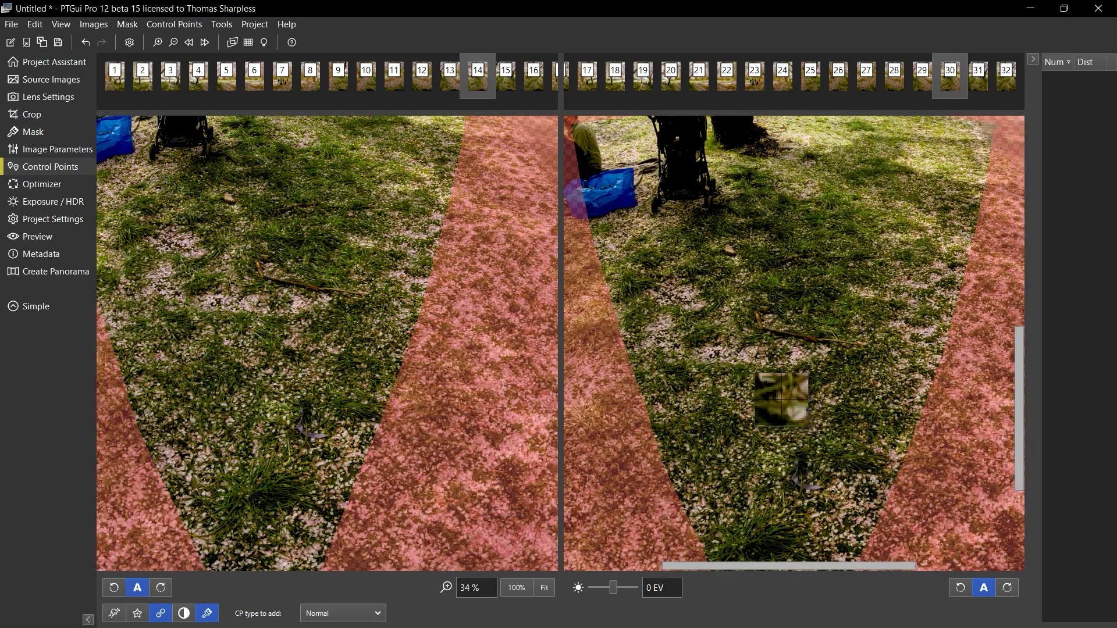
pyautogui.scroll(3, 814, 431)
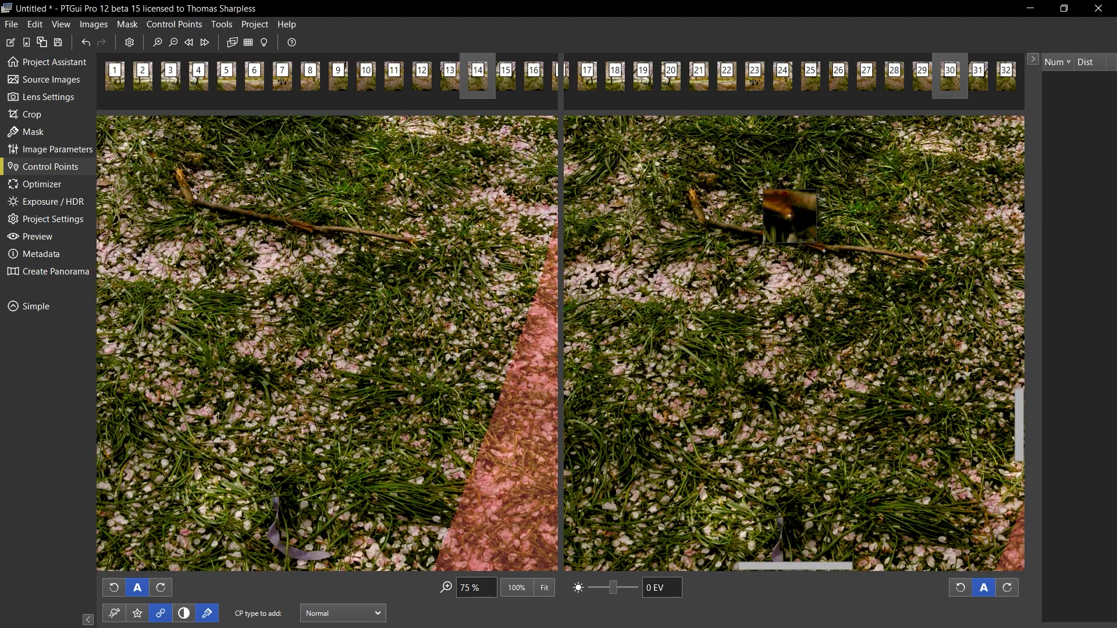
pyautogui.click(823, 250)
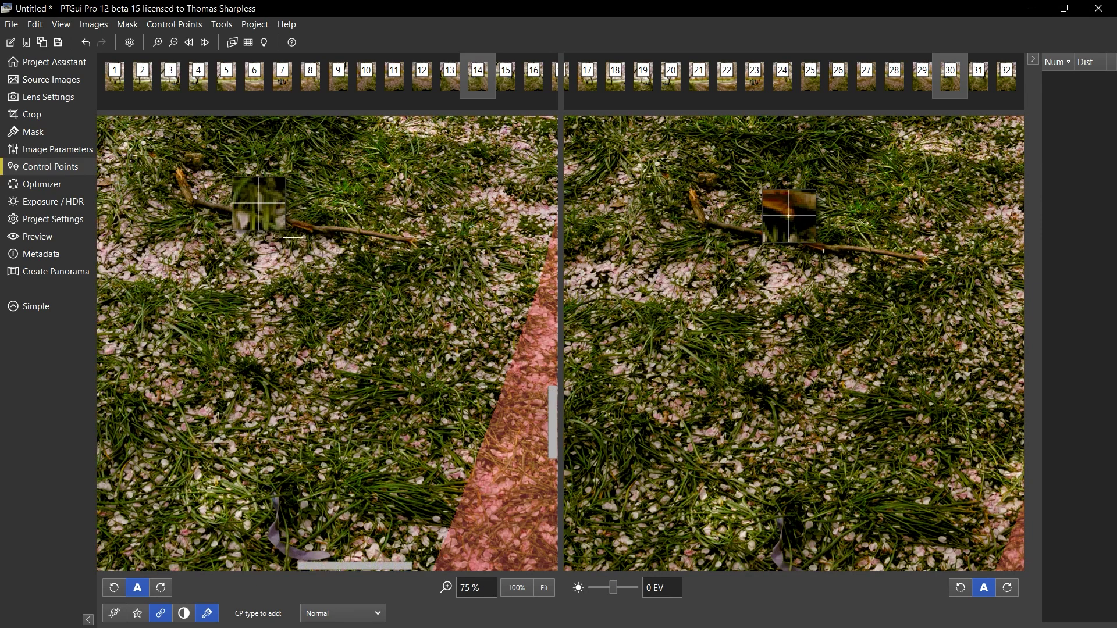
pyautogui.click(312, 232)
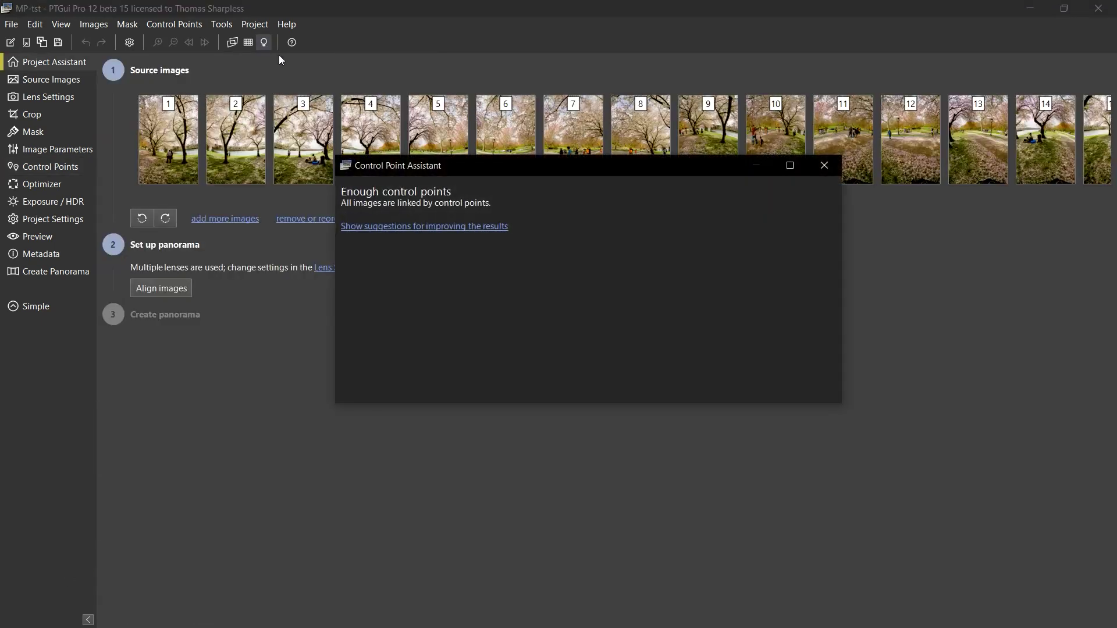
# - Dismiss the Control Point Assistant report confirming all images are linked
pyautogui.click(824, 166)
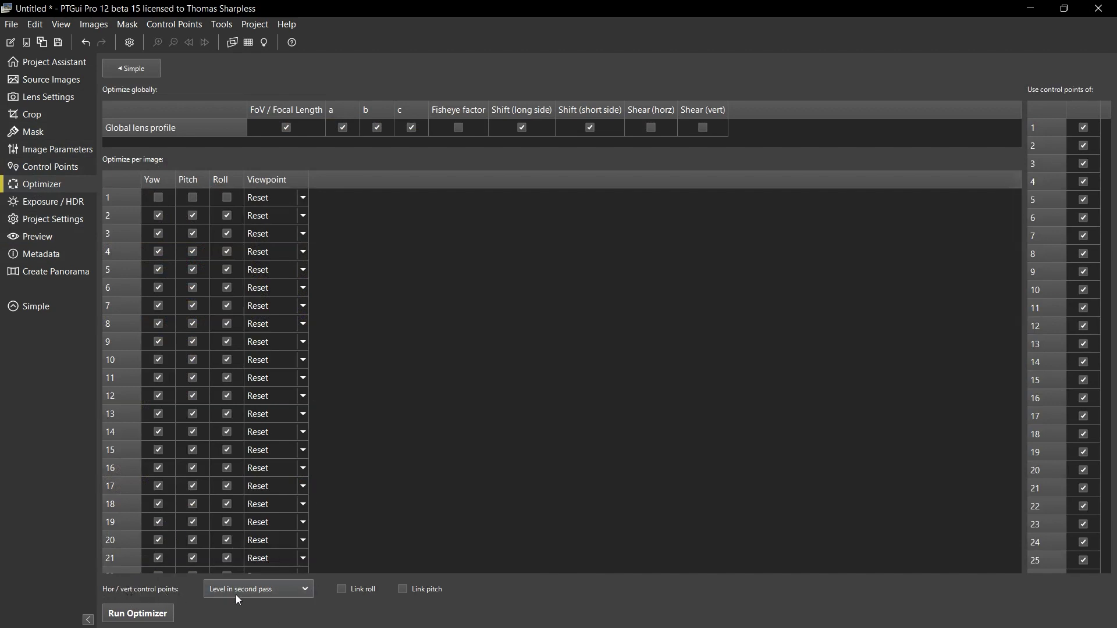
# - Set the optimizer's Hor / vert control points option to Include in single pass
pyautogui.click(276, 589)
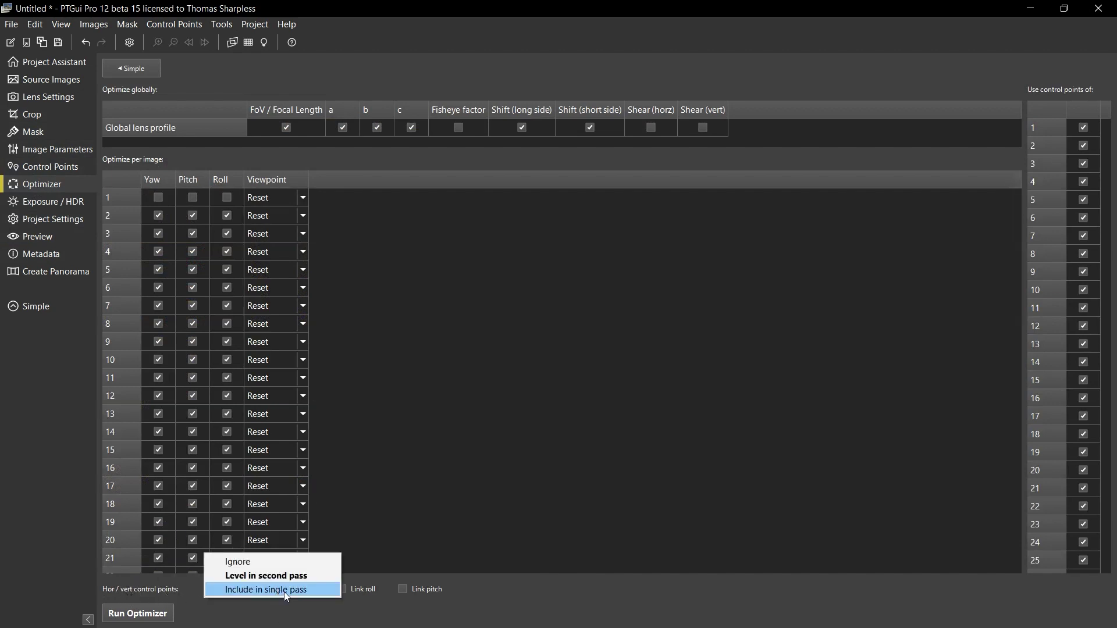
pyautogui.click(284, 590)
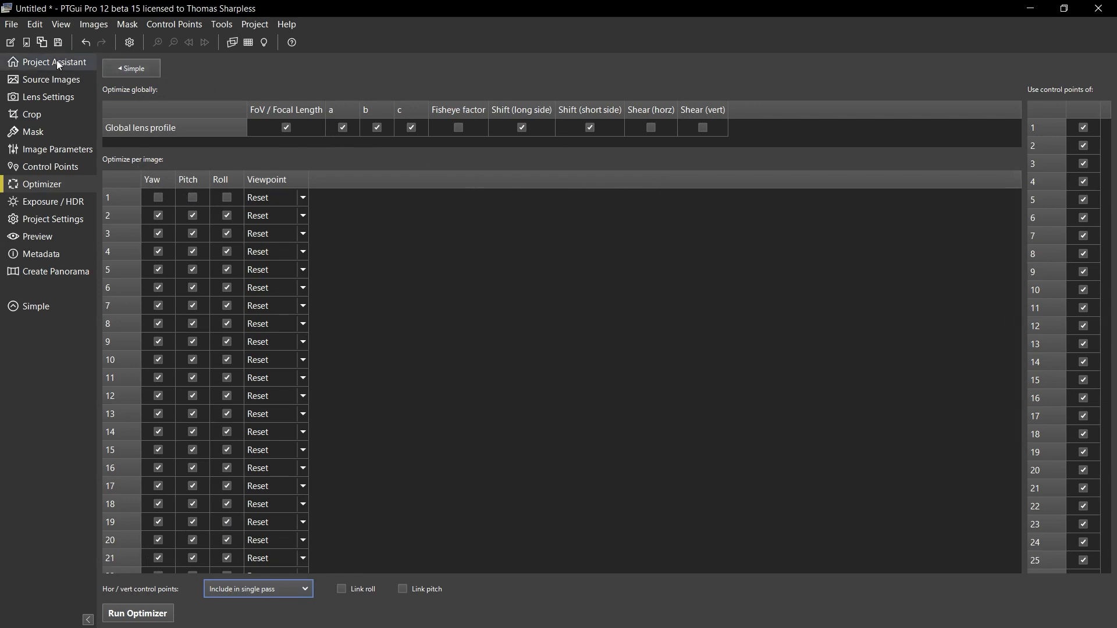
pyautogui.click(59, 99)
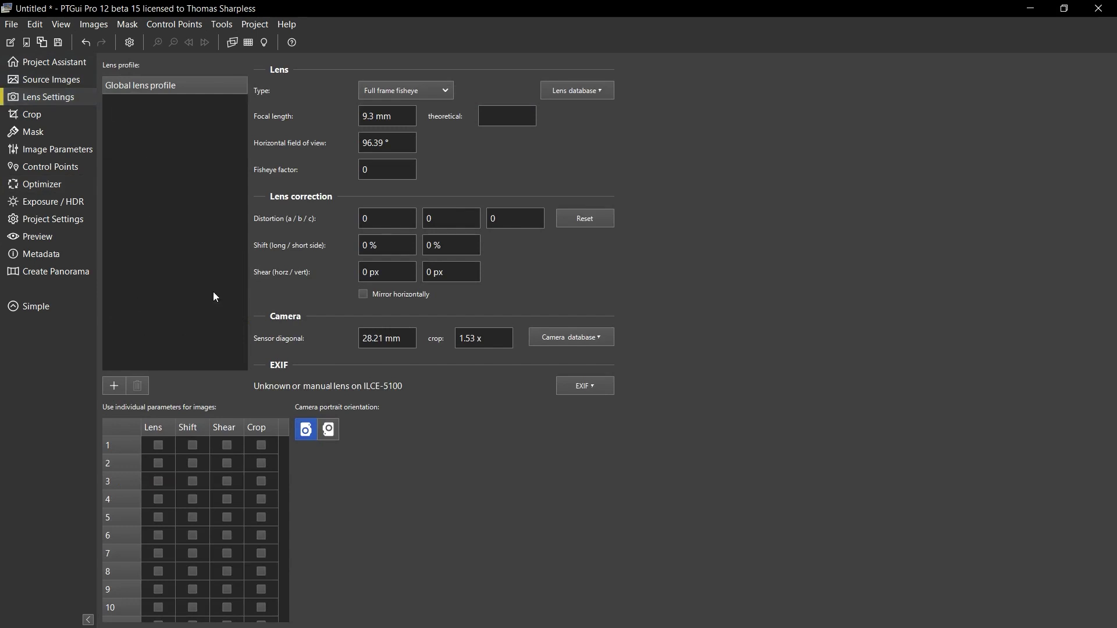
# - Add three more lens profiles so the project has four
pyautogui.click(115, 387)
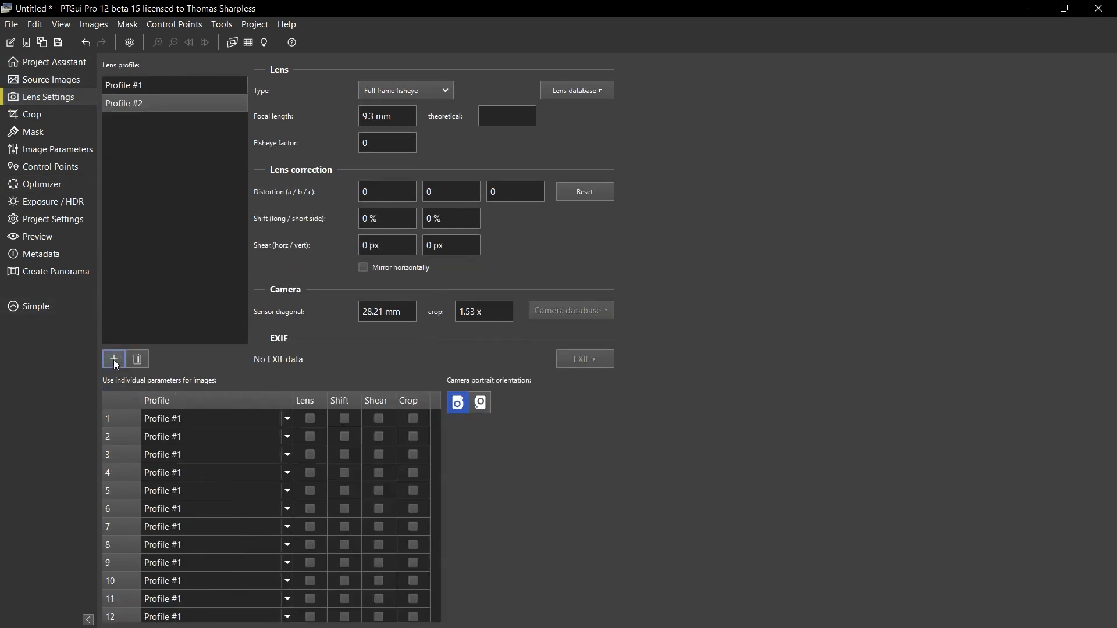
pyautogui.click(114, 359)
pyautogui.click(113, 359)
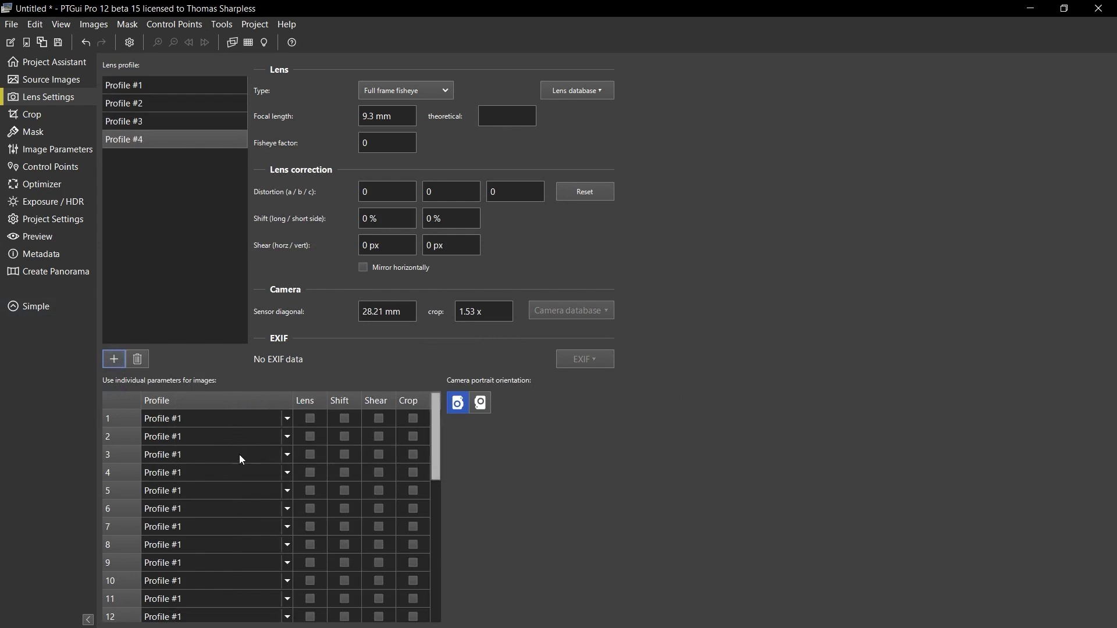
# - Assign lens Profile #2 to images 9–16
pyautogui.click(218, 560)
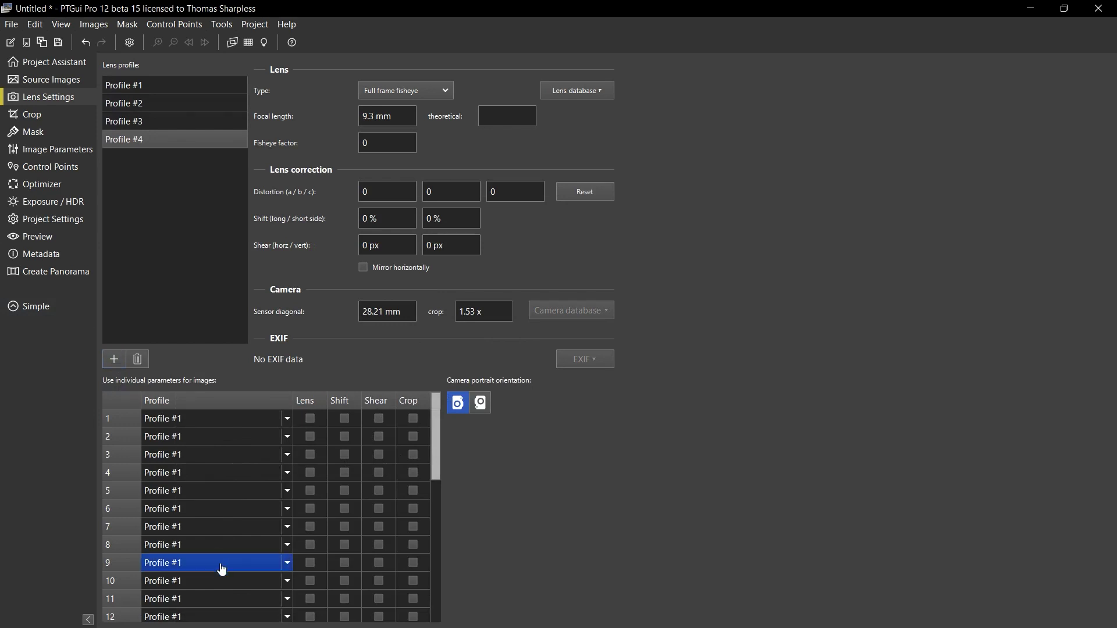
pyautogui.scroll(-2, 222, 563)
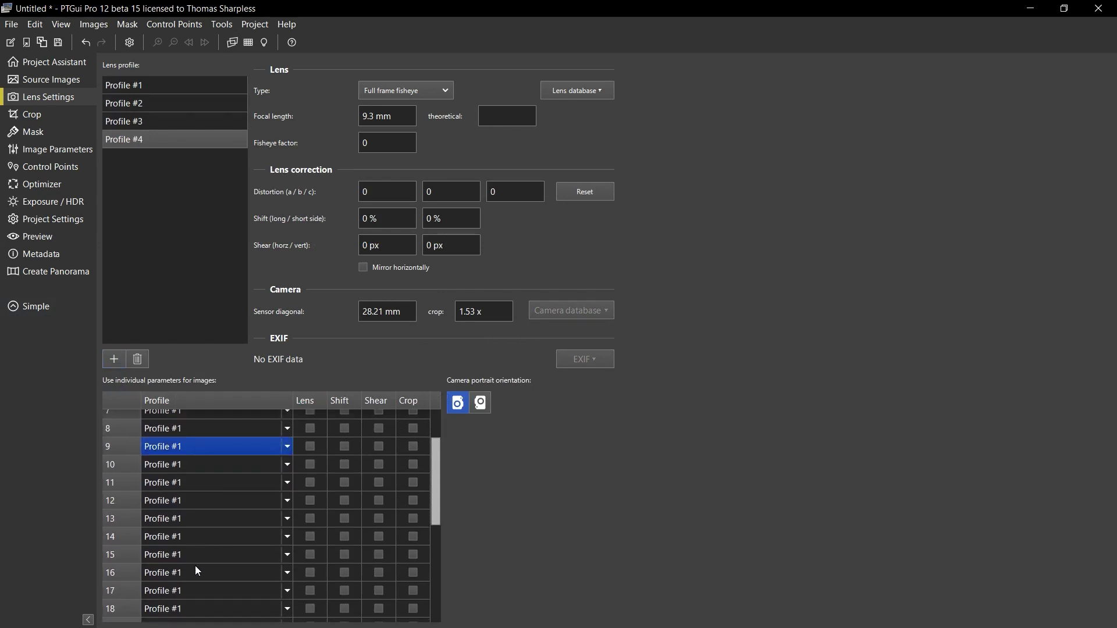
pyautogui.keyDown('shift'); pyautogui.click(202, 572); pyautogui.keyUp('shift')
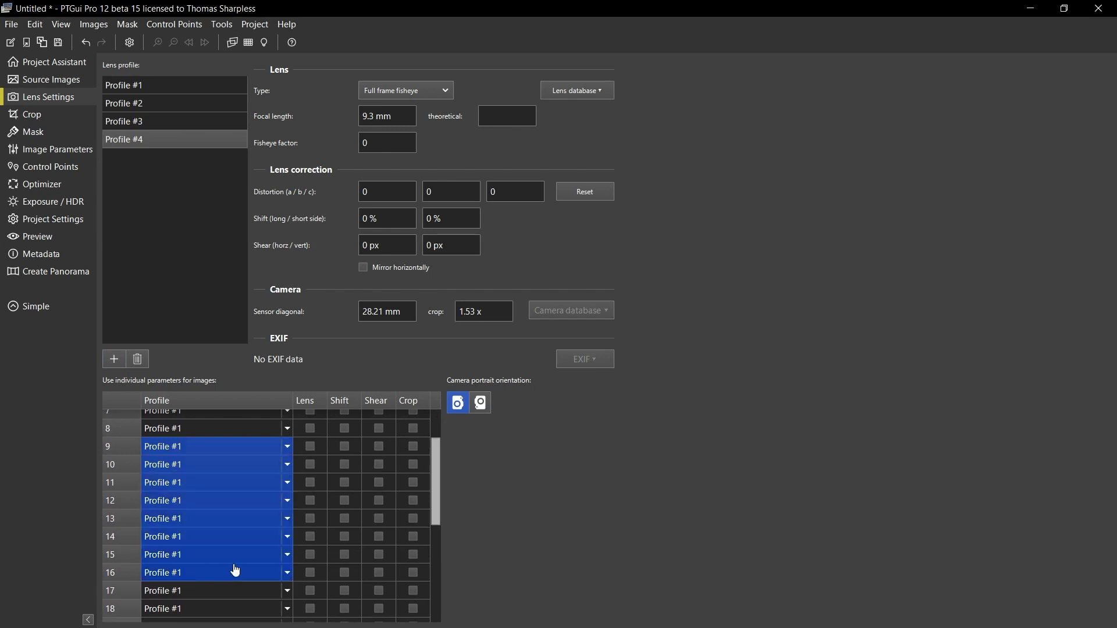
pyautogui.click(287, 541)
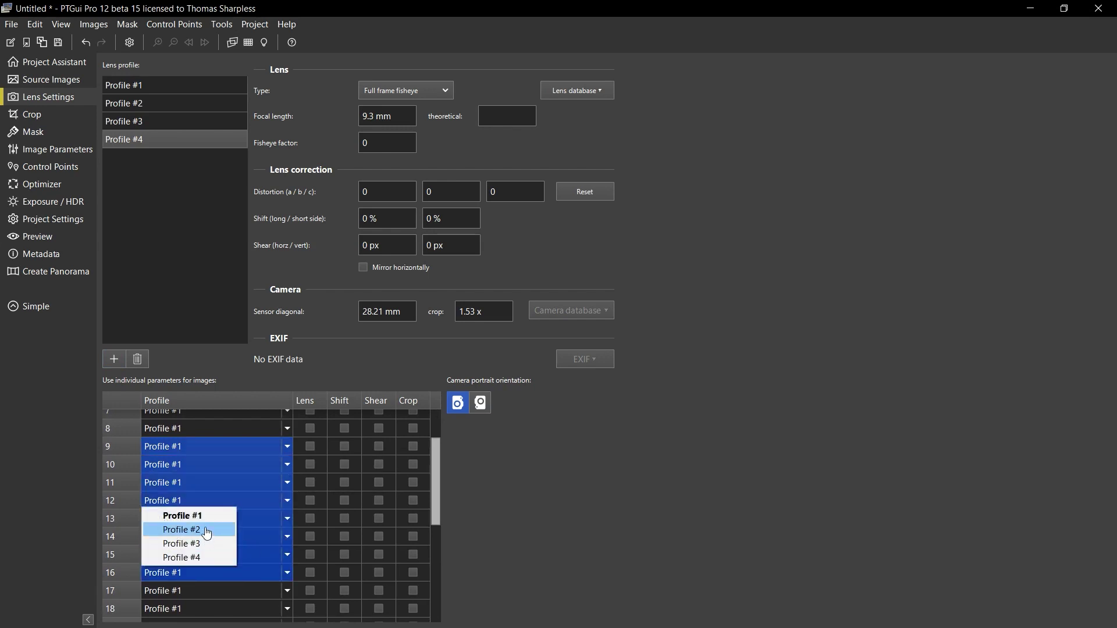
pyautogui.click(204, 531)
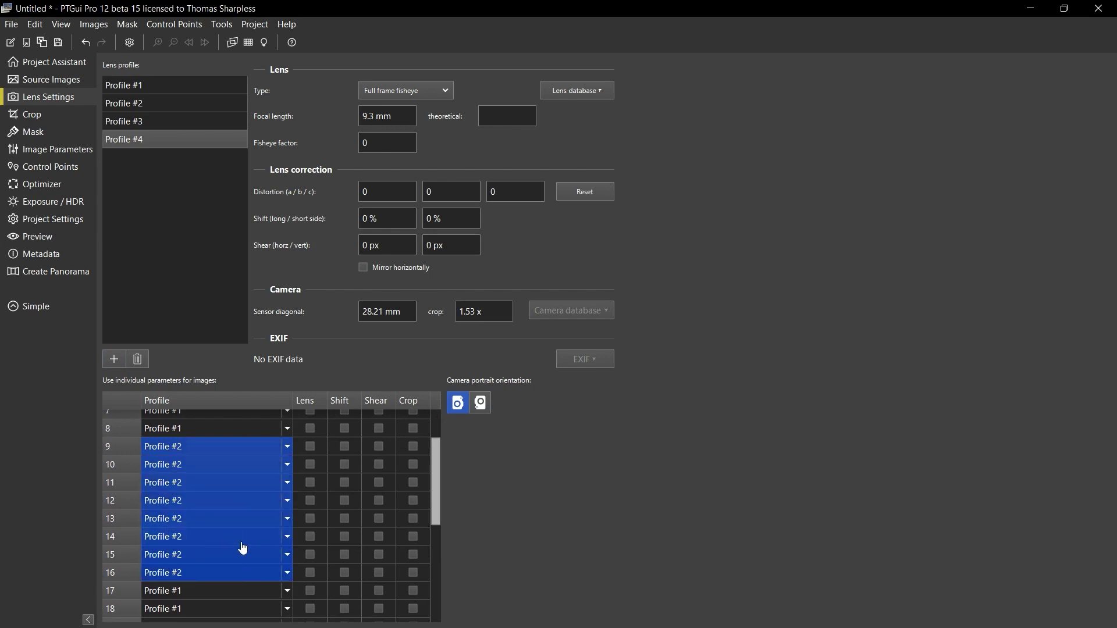
# - Assign lens Profile #3 to images 17–24
pyautogui.click(236, 588)
pyautogui.scroll(-3, 243, 563)
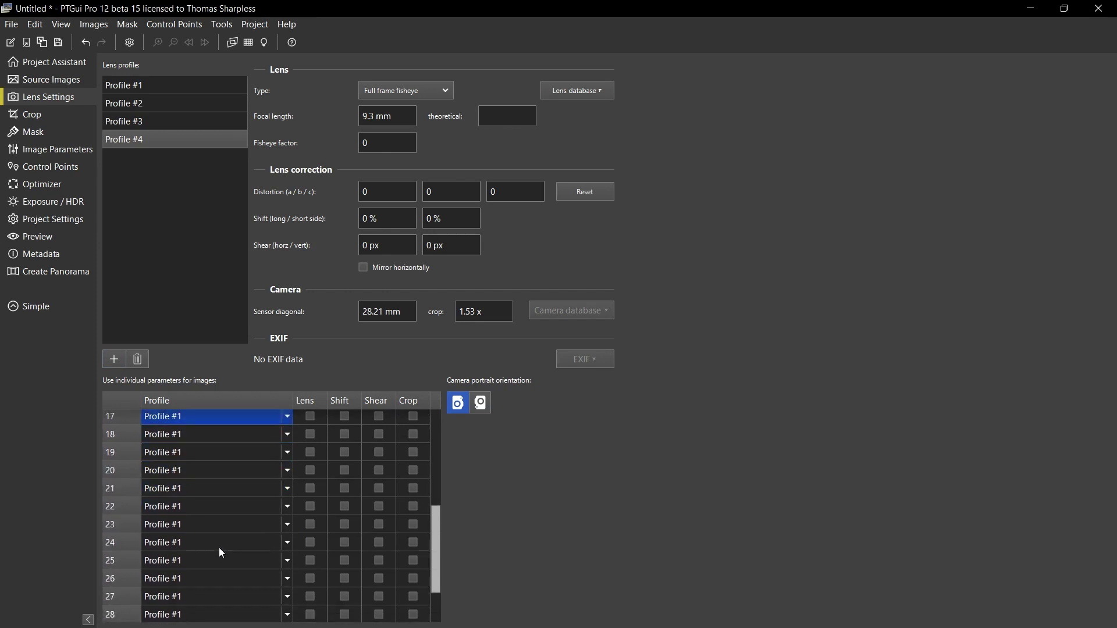
pyautogui.keyDown('shift'); pyautogui.click(221, 549); pyautogui.keyUp('shift')
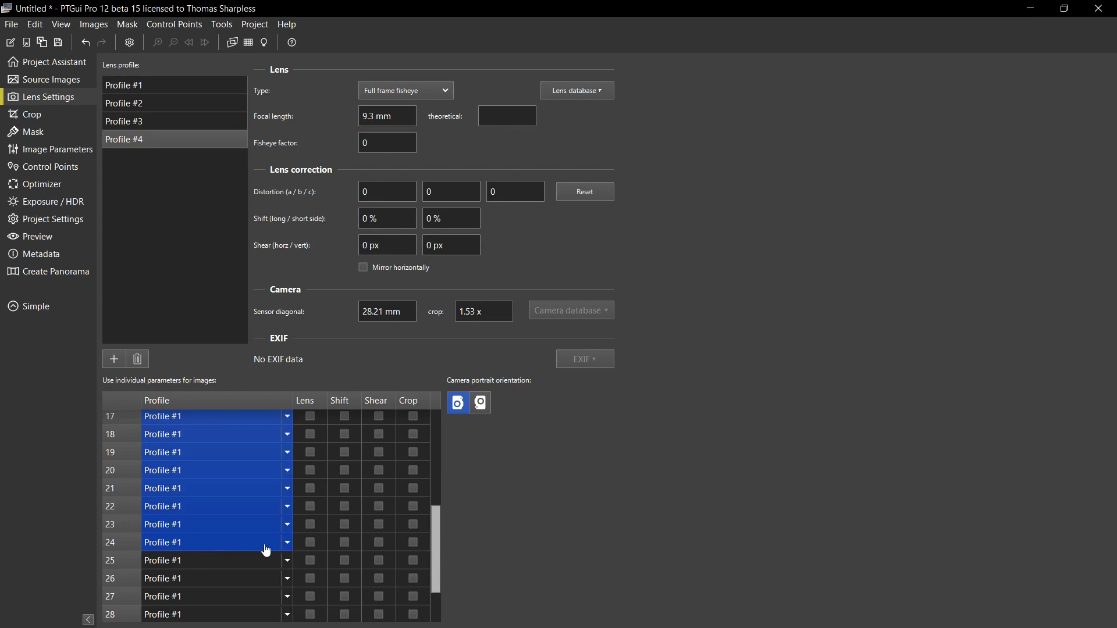
pyautogui.click(288, 546)
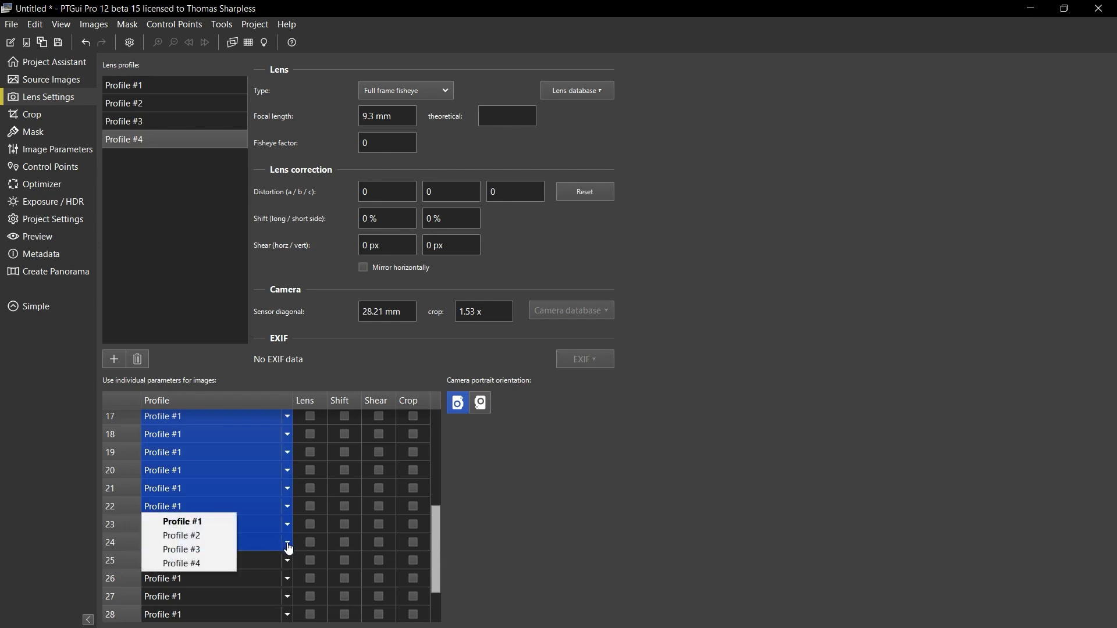
pyautogui.click(198, 552)
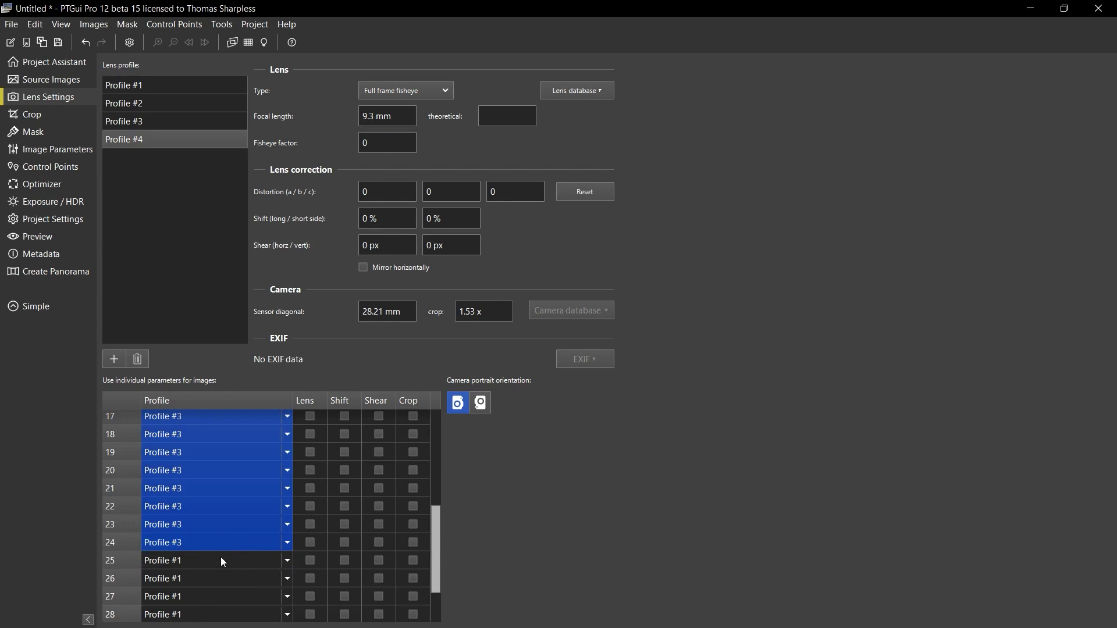
# - Assign lens Profile #4 to images 25–32
pyautogui.click(222, 561)
pyautogui.scroll(-2, 225, 559)
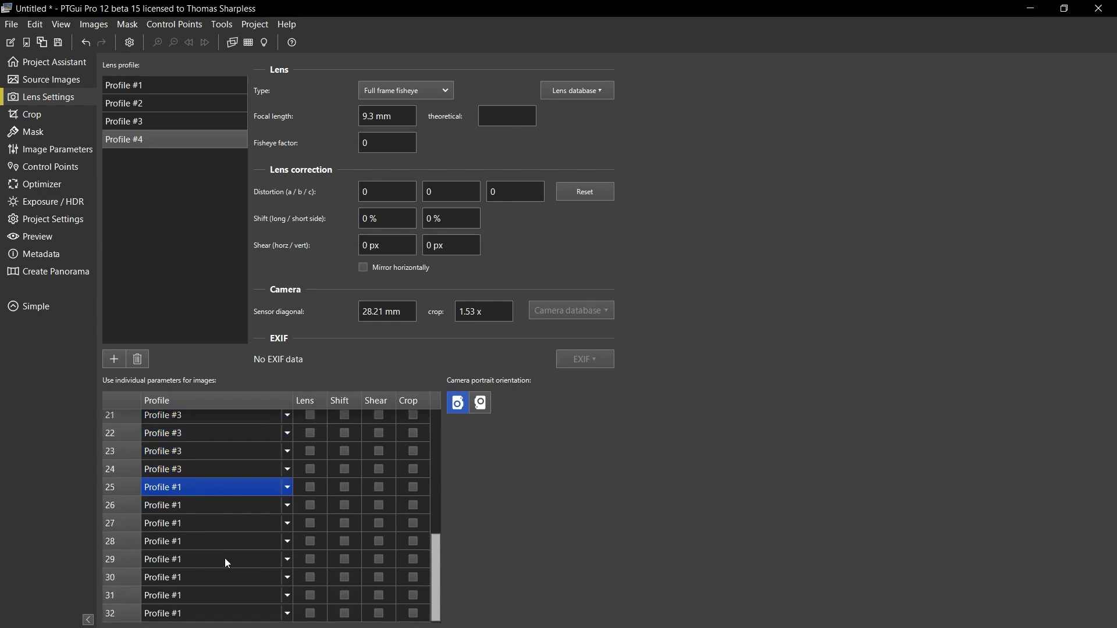
pyautogui.keyDown('shift'); pyautogui.click(228, 616); pyautogui.keyUp('shift')
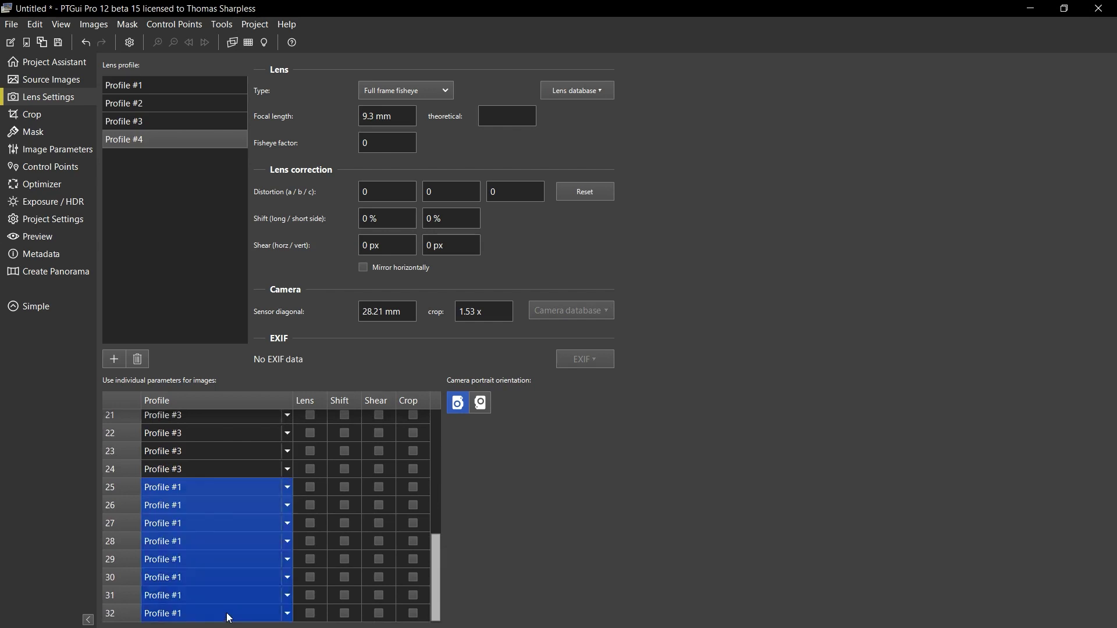
pyautogui.click(289, 562)
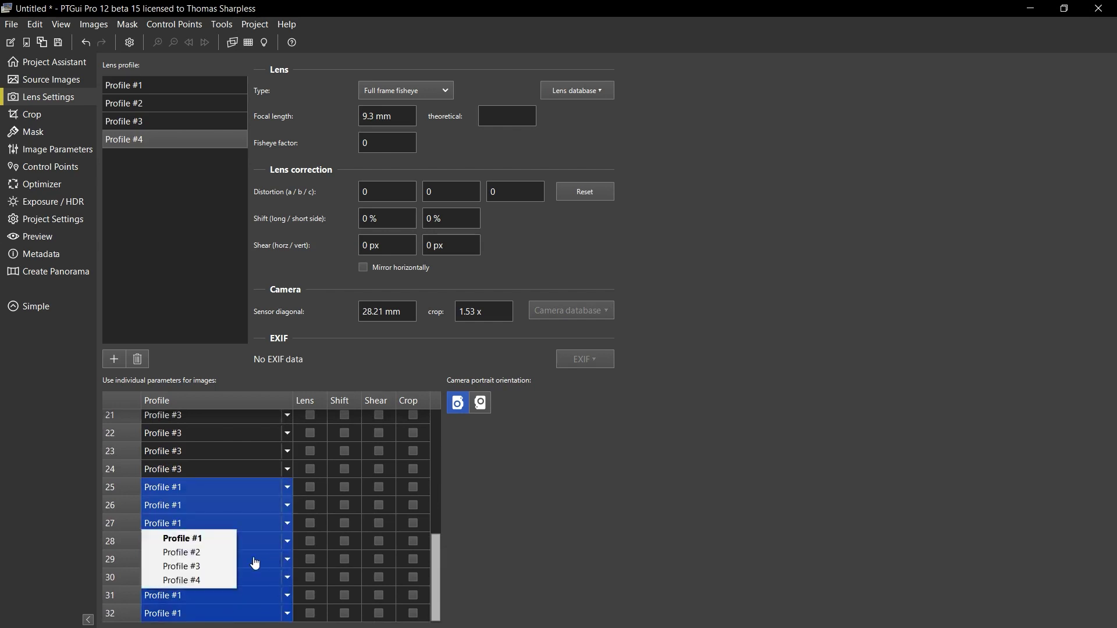
pyautogui.click(197, 580)
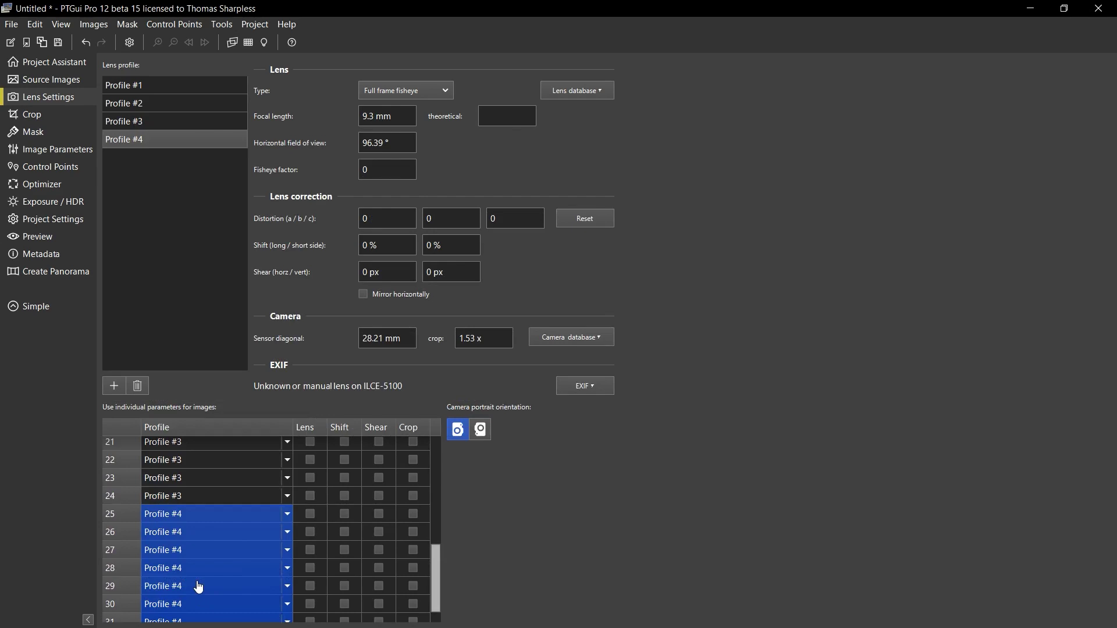
# - Open the Panorama Editor full-screen and run the optimizer with F5
pyautogui.hotkey('ctrl', 'e')
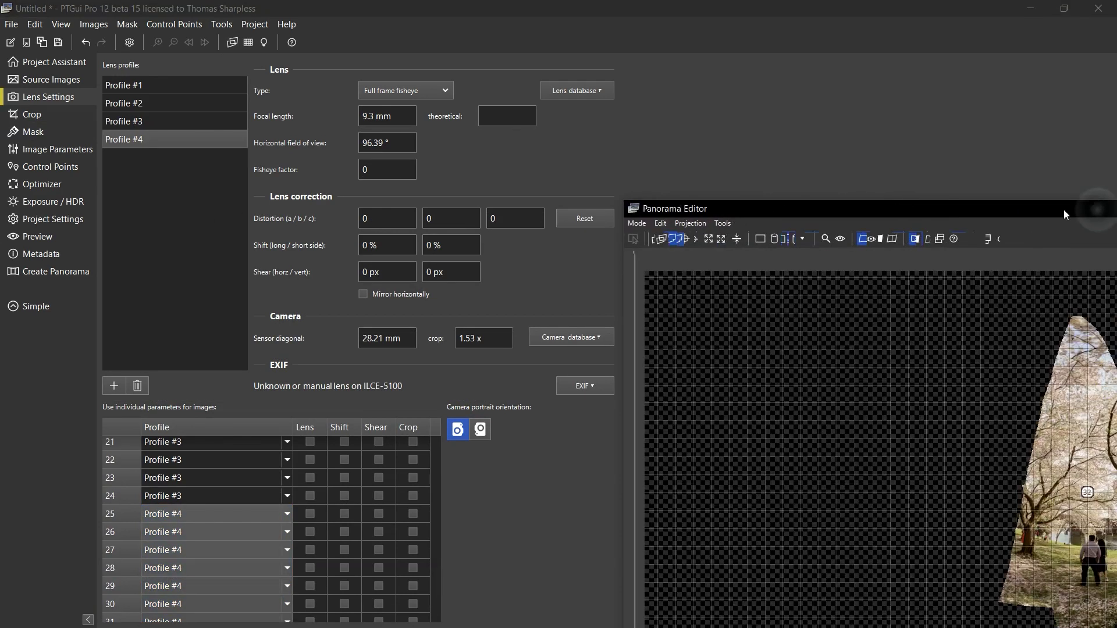
pyautogui.moveTo(586, 144); pyautogui.dragTo(544, 13)
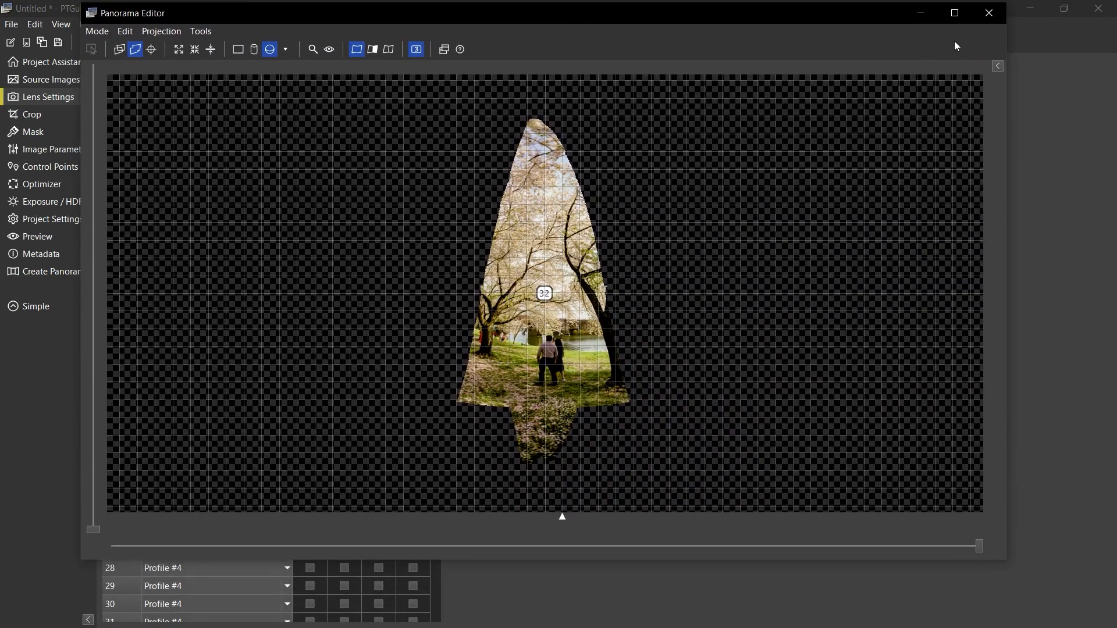
pyautogui.click(955, 13)
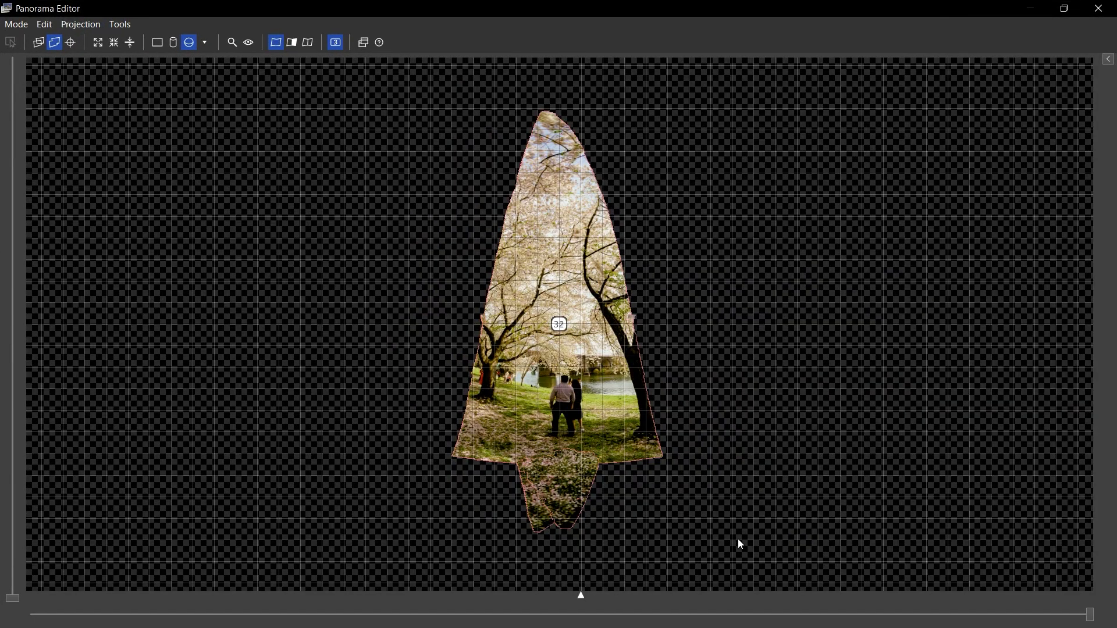
pyautogui.press('F5')
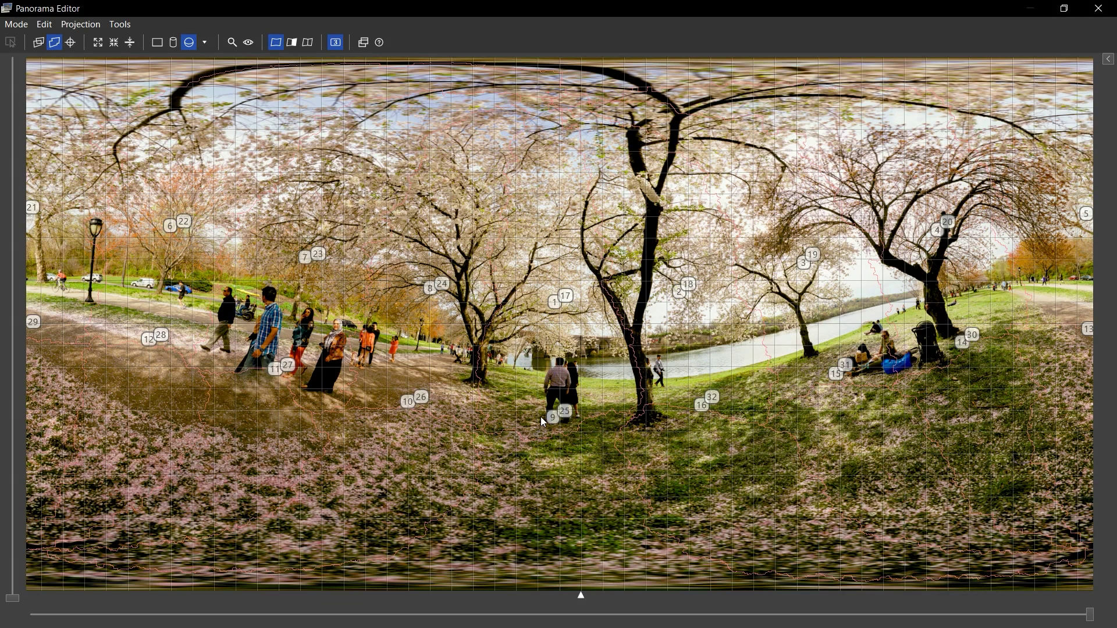
# - Level the panorama horizon, then sort the control points by distance, largest first
pyautogui.moveTo(546, 411); pyautogui.dragTo(566, 377)
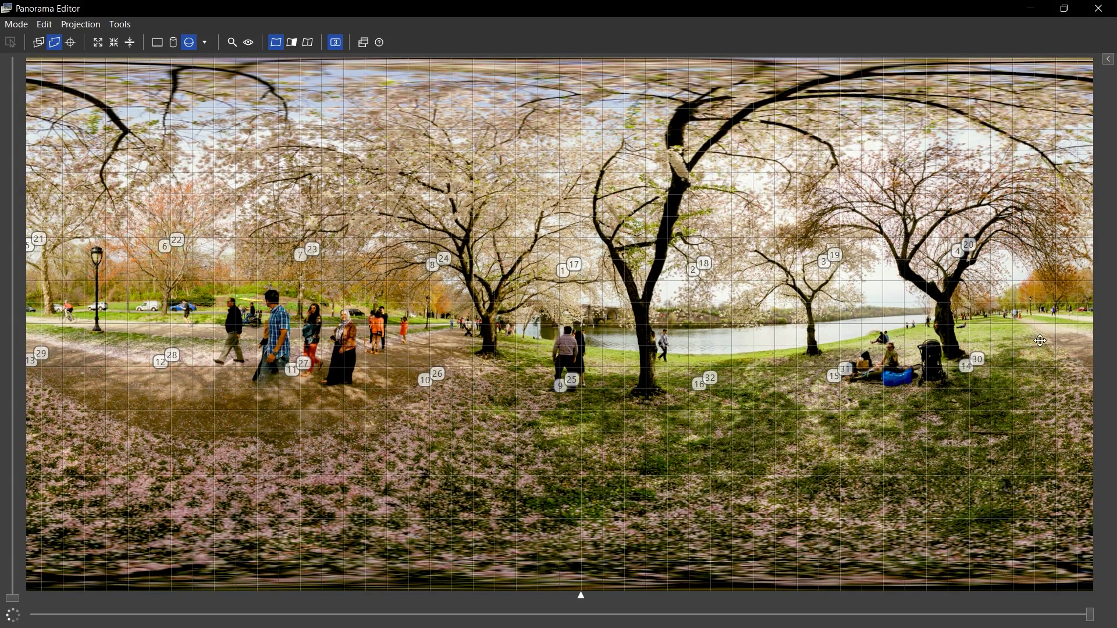
pyautogui.moveTo(1027, 323)
pyautogui.mouseDown()
pyautogui.moveTo(1041, 353)
pyautogui.moveTo(1046, 329)
pyautogui.mouseUp()
pyautogui.moveTo(551, 482); pyautogui.dragTo(557, 467)
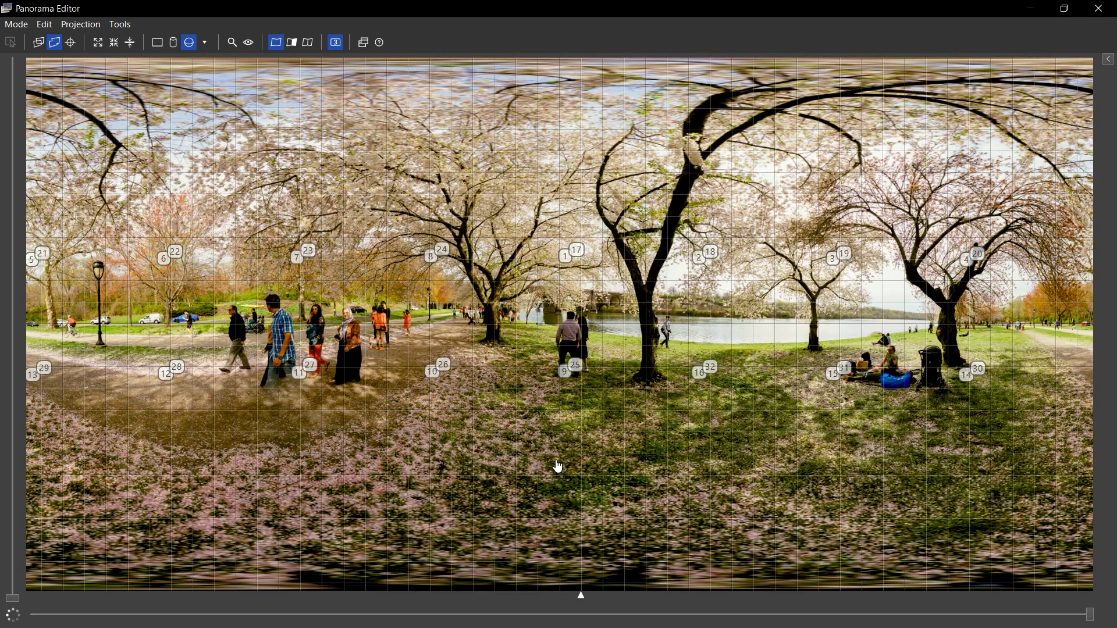
pyautogui.moveTo(558, 466); pyautogui.dragTo(558, 466)
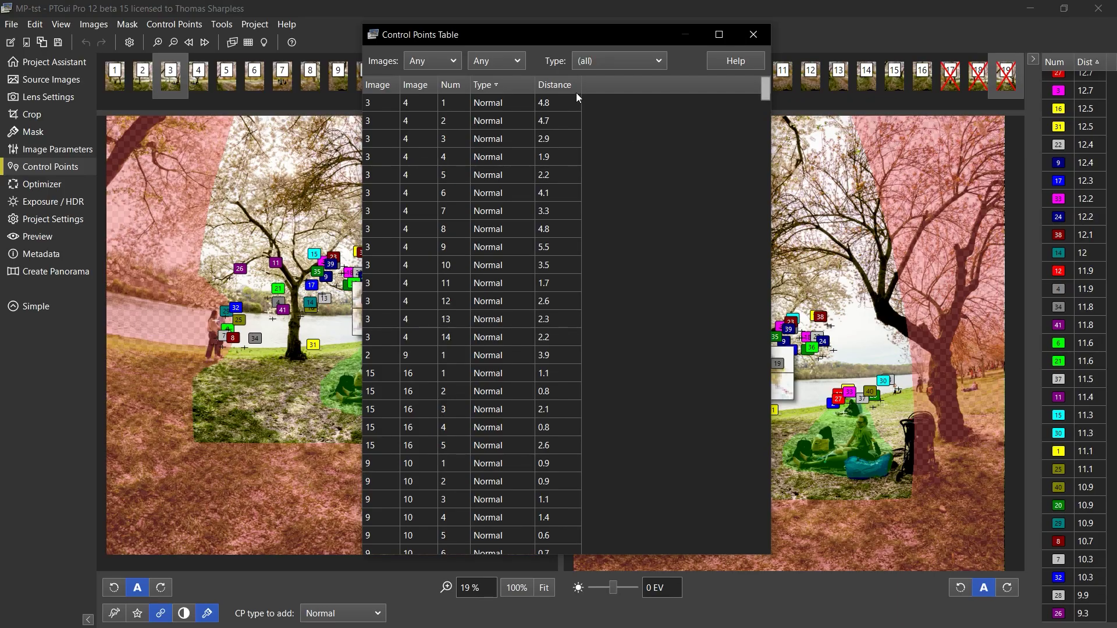
pyautogui.click(562, 85)
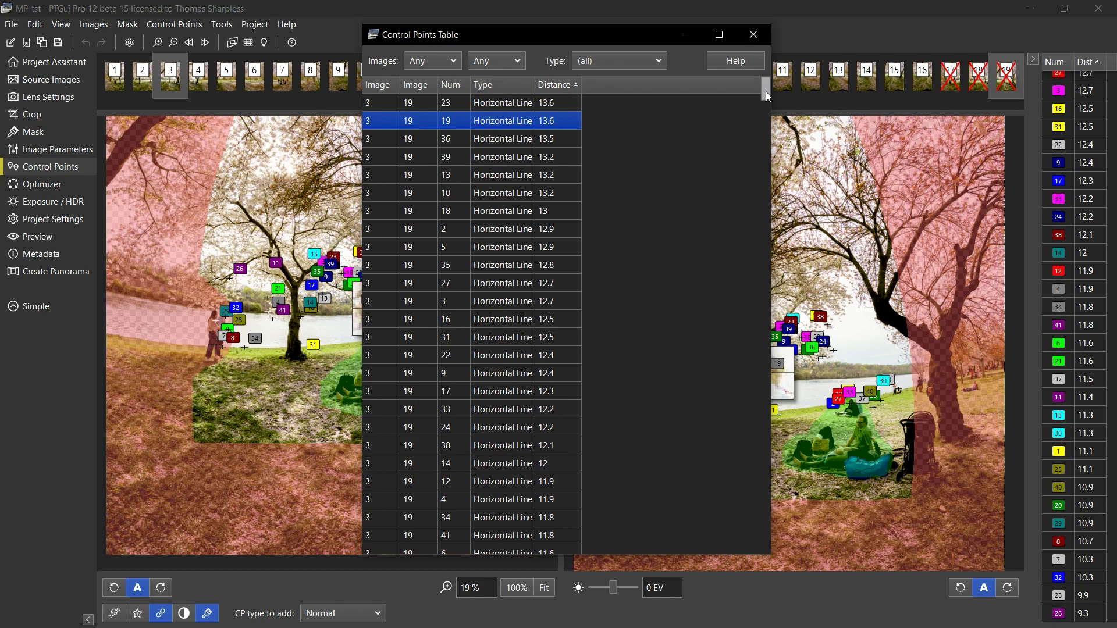
# - Scroll the Control Points Table through the 3/19 points from 13.6 down to about 11.8
pyautogui.moveTo(765, 92); pyautogui.dragTo(753, 146)
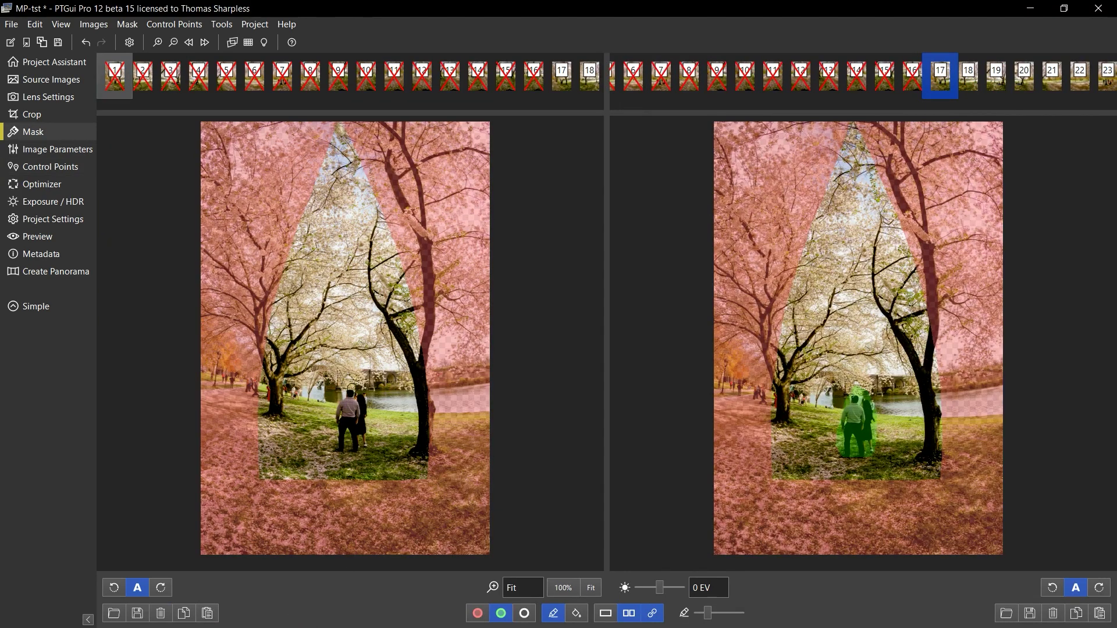
# - Outline and fill the couple in image 1 with a green keep mask
pyautogui.moveTo(332, 411)
pyautogui.mouseDown()
pyautogui.moveTo(337, 446)
pyautogui.moveTo(363, 447)
pyautogui.moveTo(356, 387)
pyautogui.mouseUp()
pyautogui.press('f')
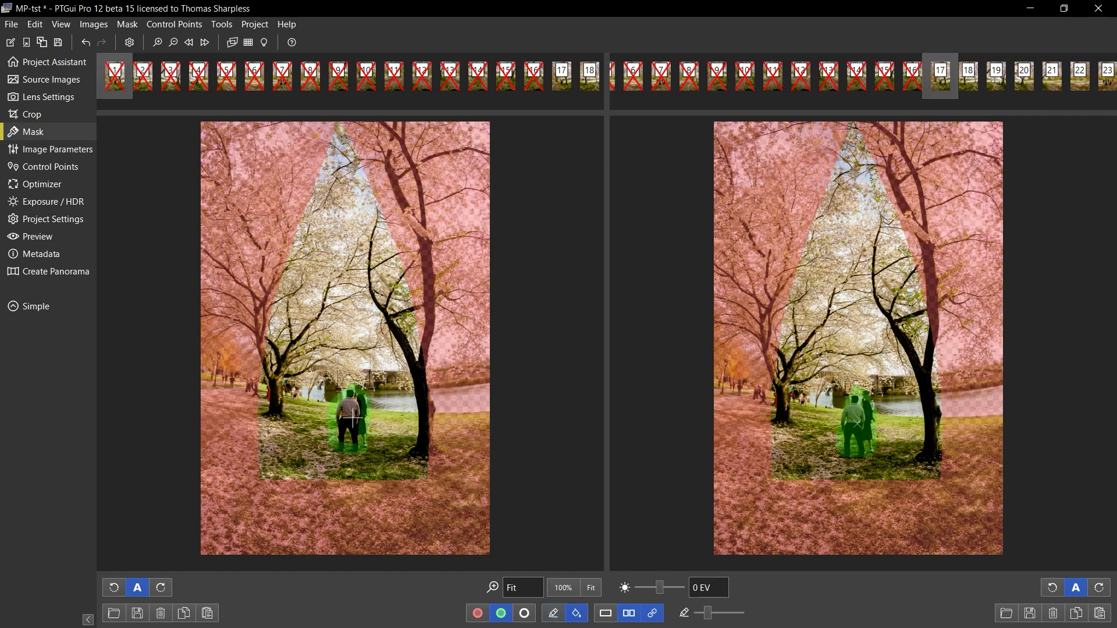
pyautogui.click(351, 420)
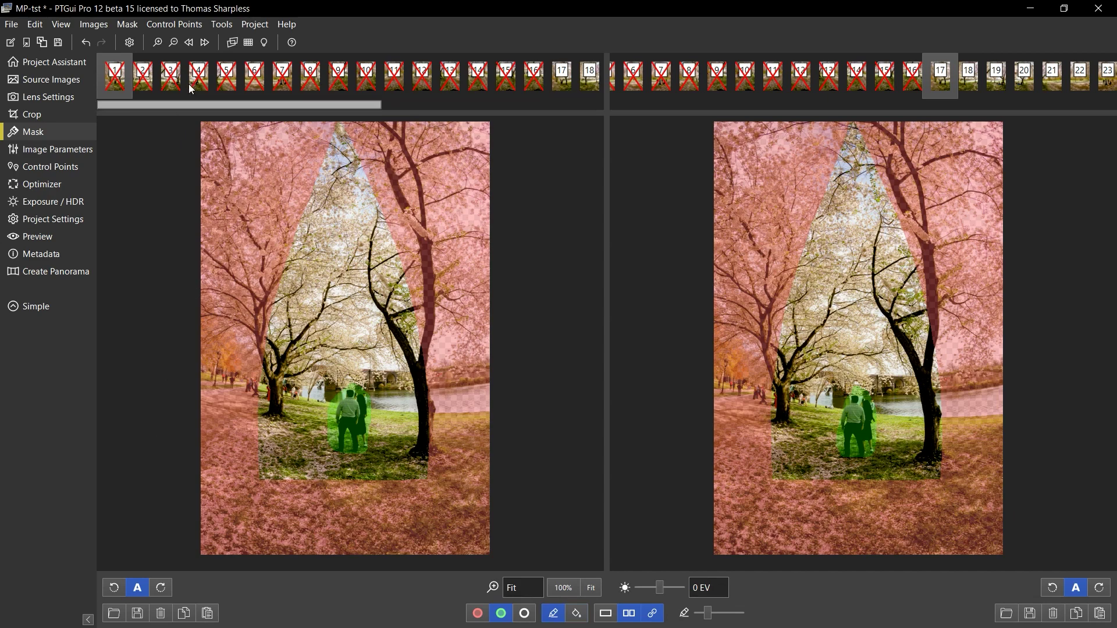
# - Move two image pairs ahead and red-mask the two people by the river
pyautogui.click(205, 43)
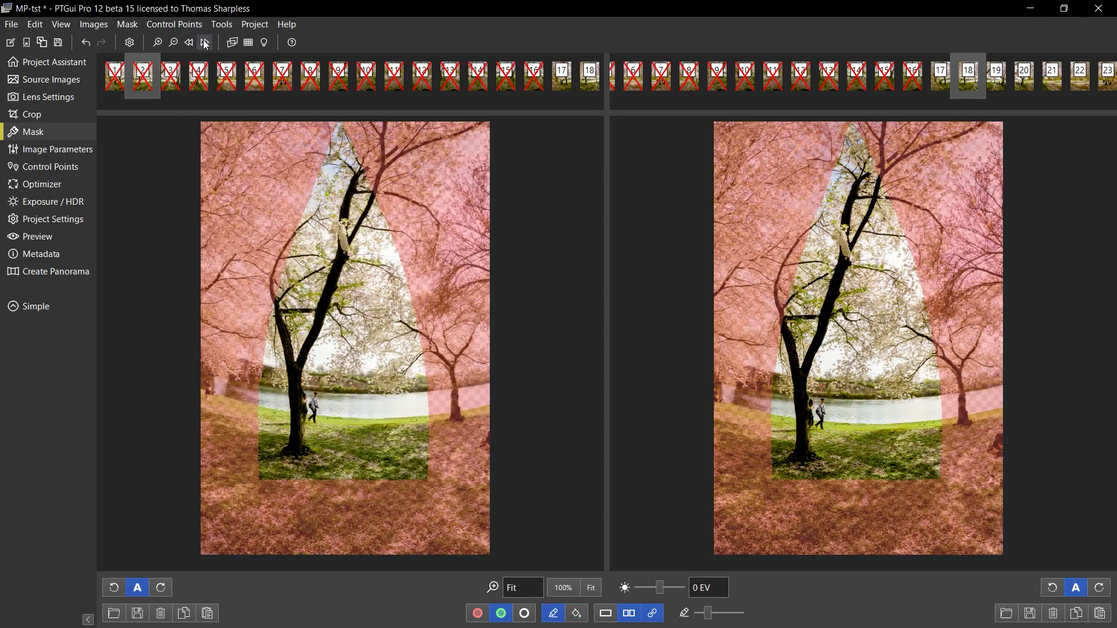
pyautogui.click(205, 43)
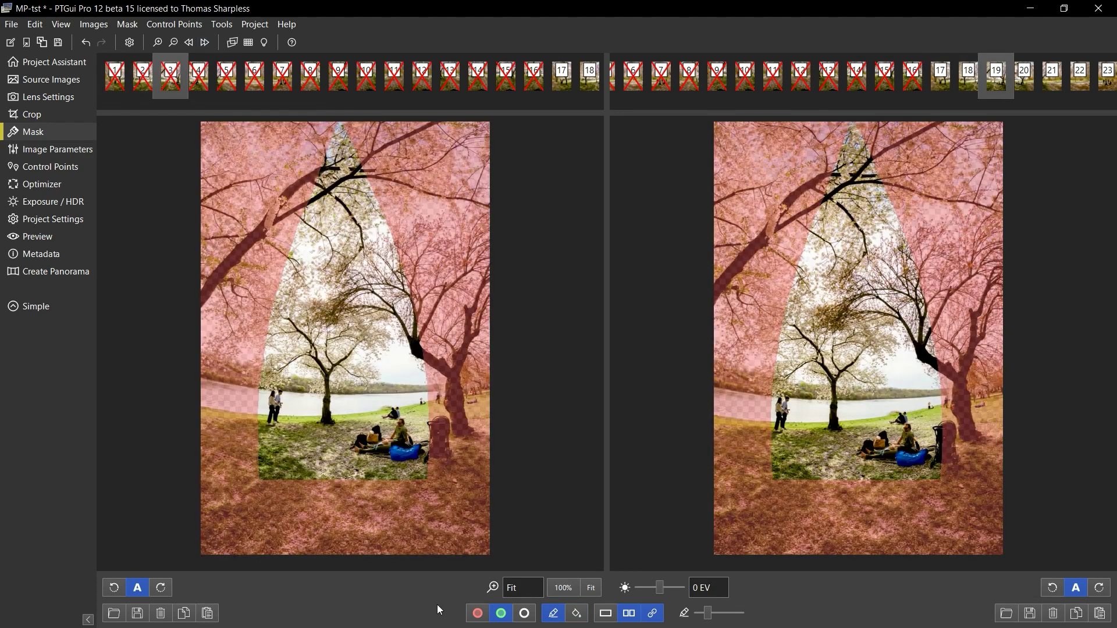
pyautogui.click(478, 613)
pyautogui.moveTo(276, 385)
pyautogui.mouseDown()
pyautogui.moveTo(278, 415)
pyautogui.moveTo(252, 432)
pyautogui.moveTo(249, 407)
pyautogui.moveTo(271, 400)
pyautogui.mouseUp()
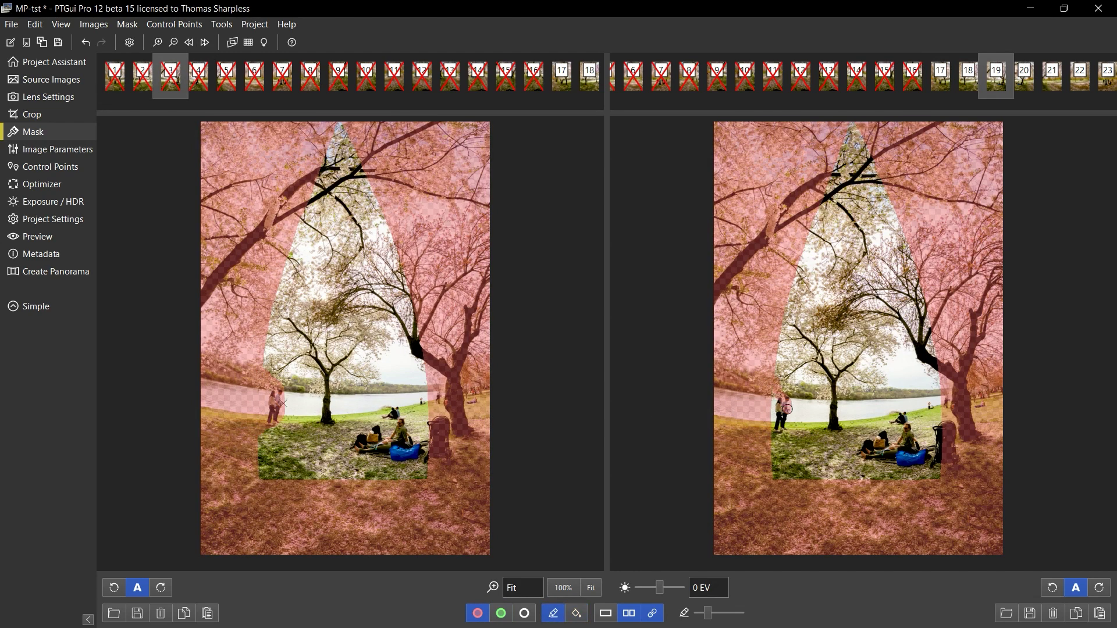
pyautogui.press('f')
pyautogui.press('b')
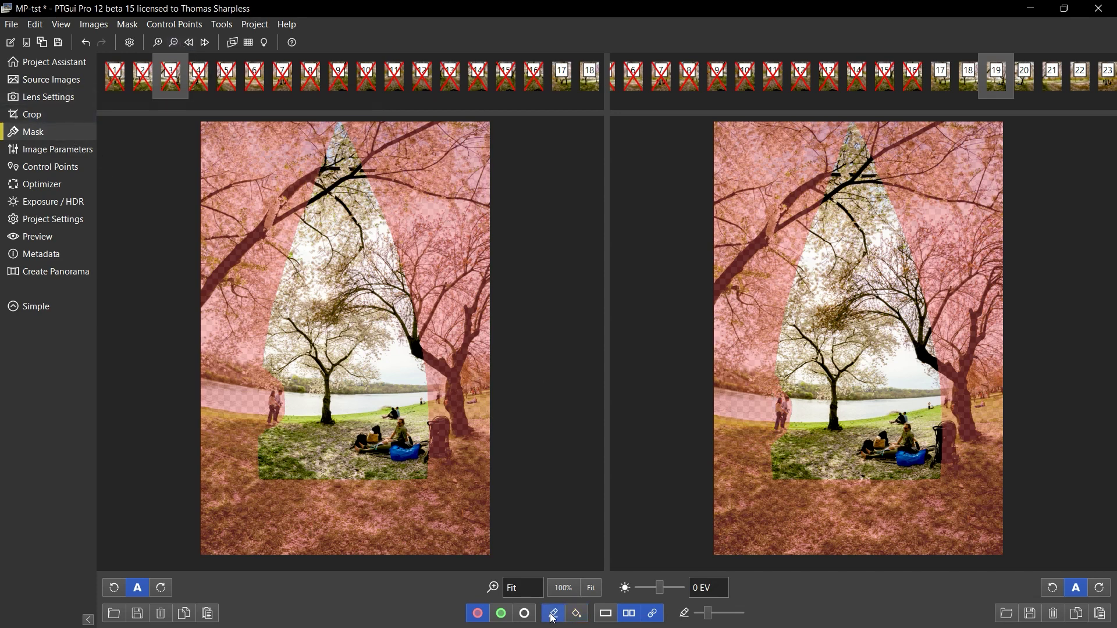
# - Green-mask the picnic group in images 3 and 19, then advance to images 5 and 21
pyautogui.click(501, 613)
pyautogui.moveTo(349, 440)
pyautogui.mouseDown()
pyautogui.moveTo(357, 455)
pyautogui.moveTo(418, 454)
pyautogui.moveTo(398, 413)
pyautogui.moveTo(352, 438)
pyautogui.mouseUp()
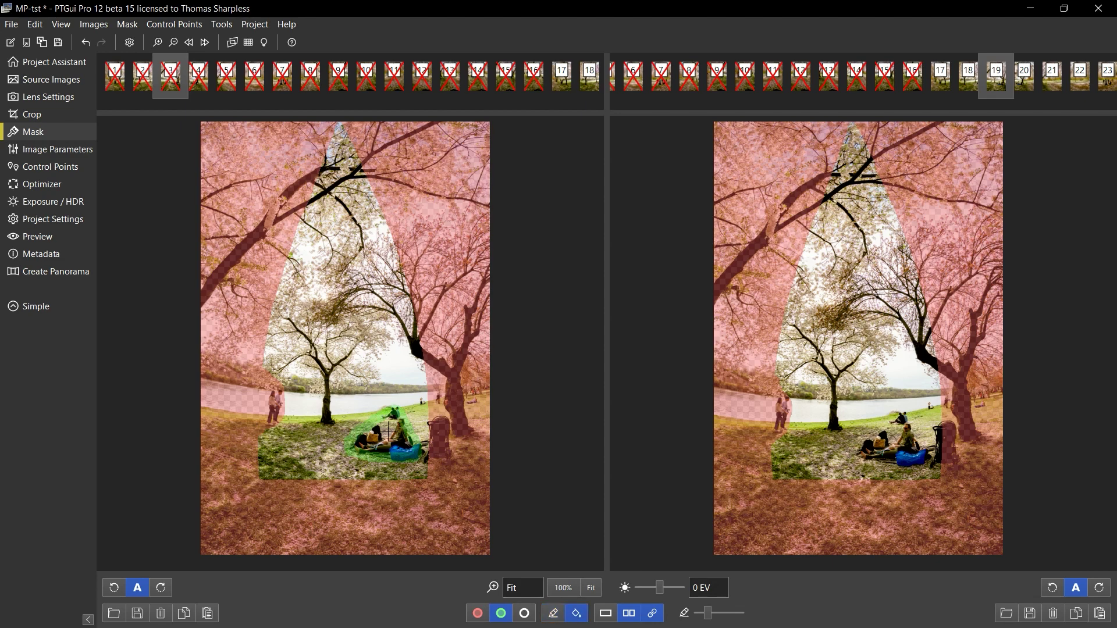
pyautogui.click(387, 430)
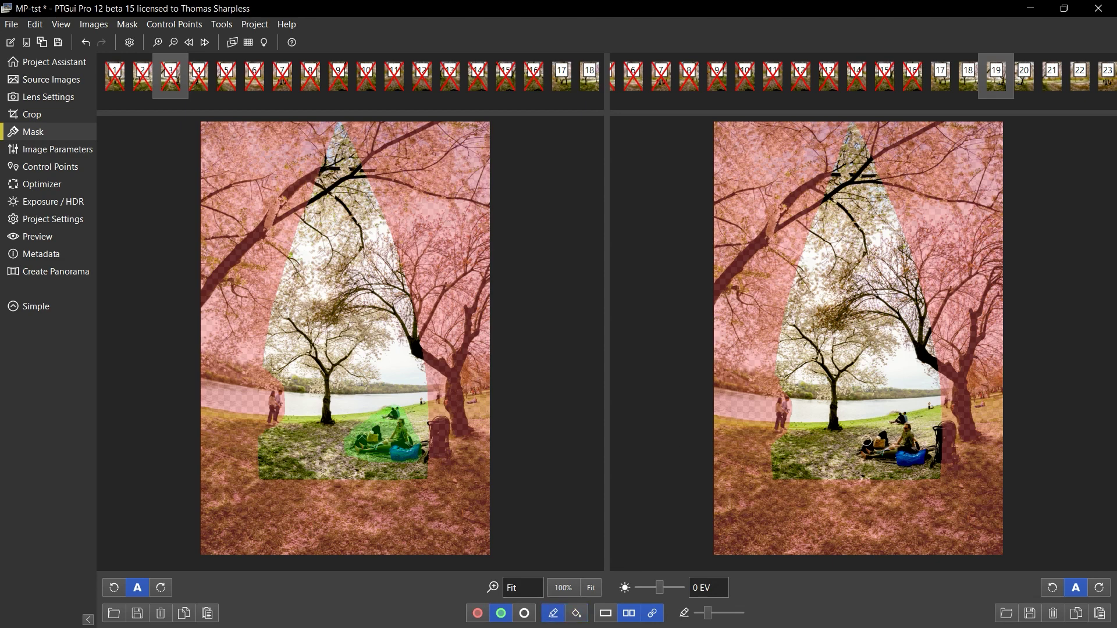
pyautogui.moveTo(866, 440)
pyautogui.mouseDown()
pyautogui.moveTo(865, 455)
pyautogui.moveTo(922, 456)
pyautogui.moveTo(902, 414)
pyautogui.moveTo(870, 444)
pyautogui.moveTo(898, 439)
pyautogui.mouseUp()
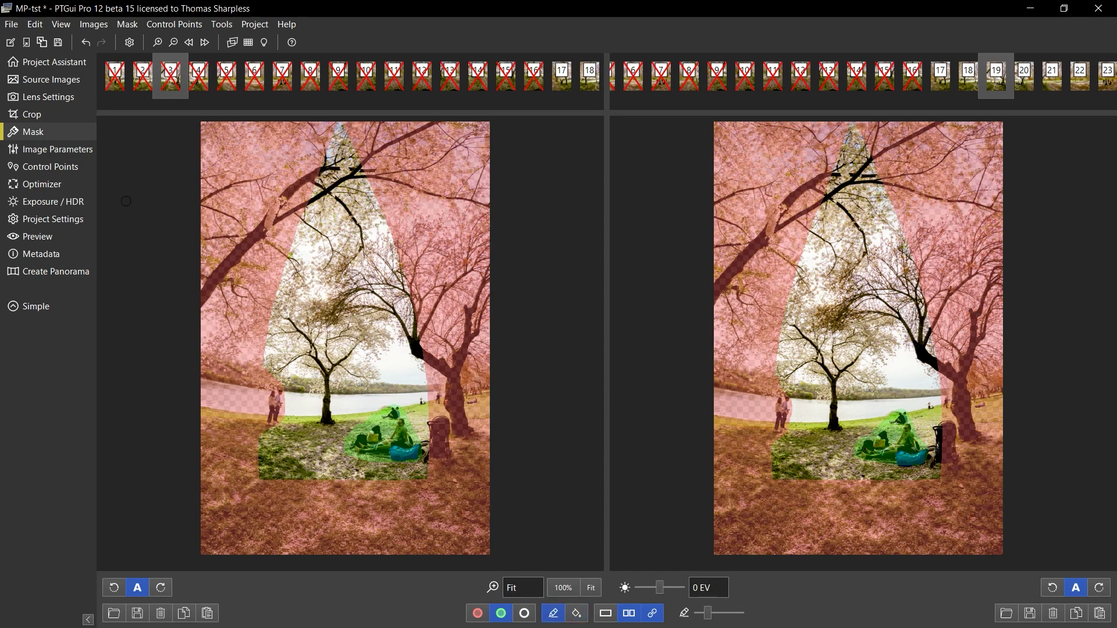
pyautogui.click(205, 45)
pyautogui.click(205, 44)
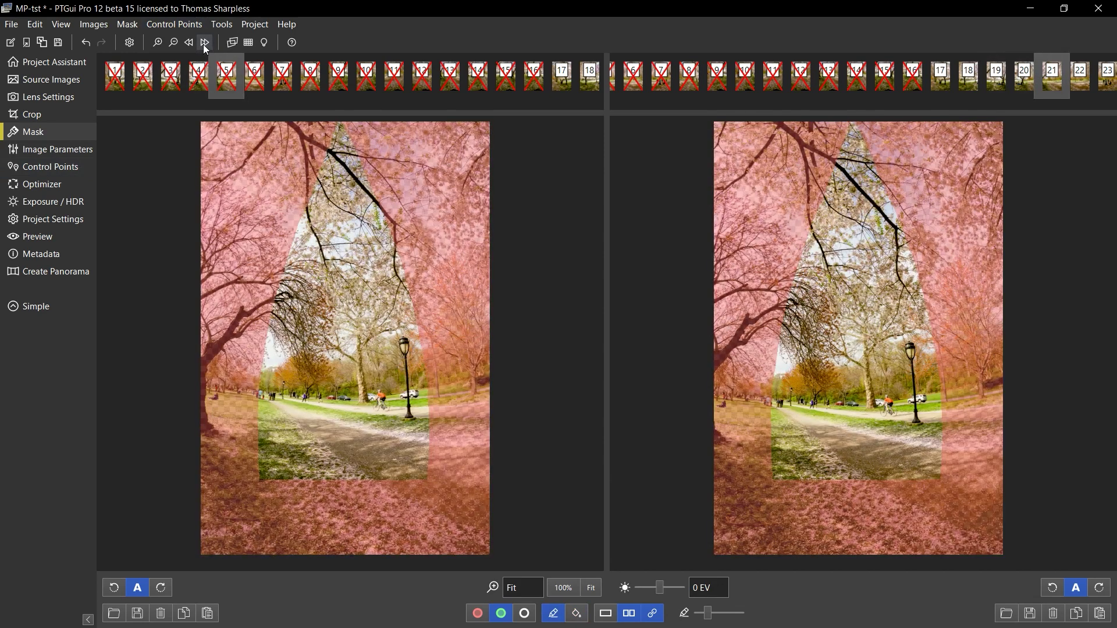
# - Go to images 7 and 23 and outline-fill the walkers in image 7 as keep
pyautogui.click(204, 44)
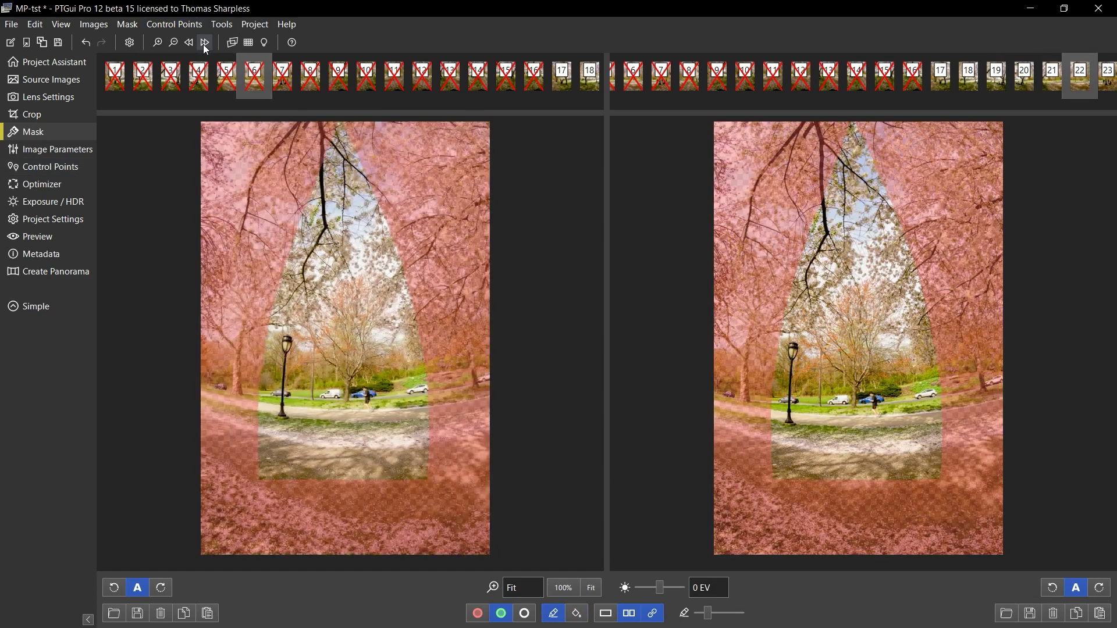
pyautogui.click(204, 45)
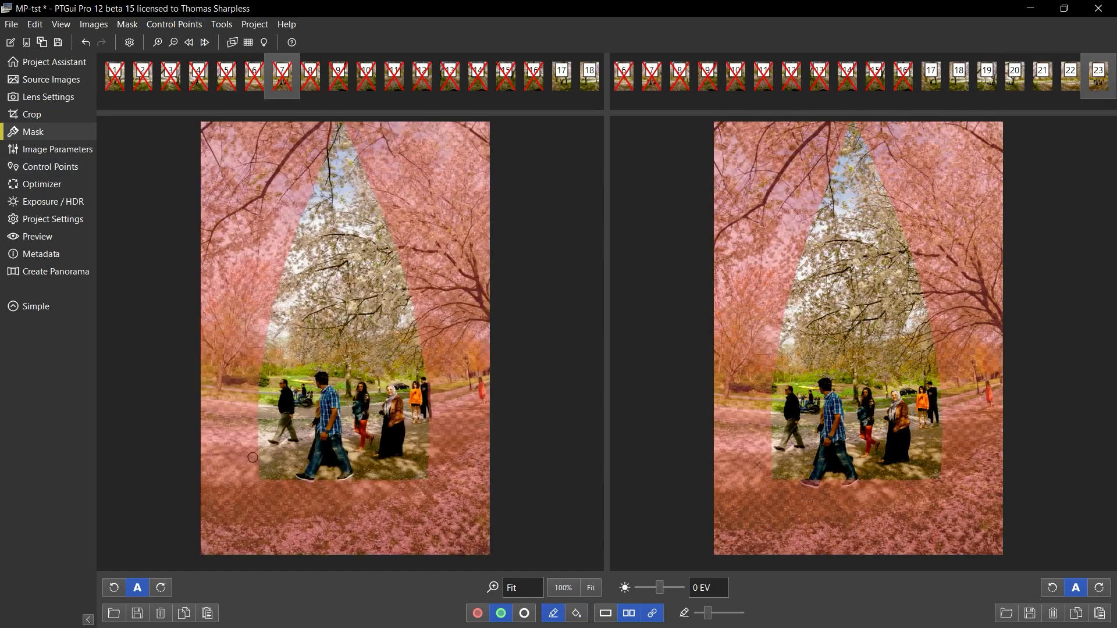
pyautogui.moveTo(278, 382)
pyautogui.mouseDown()
pyautogui.moveTo(270, 439)
pyautogui.moveTo(307, 481)
pyautogui.moveTo(391, 457)
pyautogui.moveTo(431, 411)
pyautogui.moveTo(431, 383)
pyautogui.moveTo(411, 377)
pyautogui.moveTo(321, 365)
pyautogui.moveTo(283, 382)
pyautogui.mouseUp()
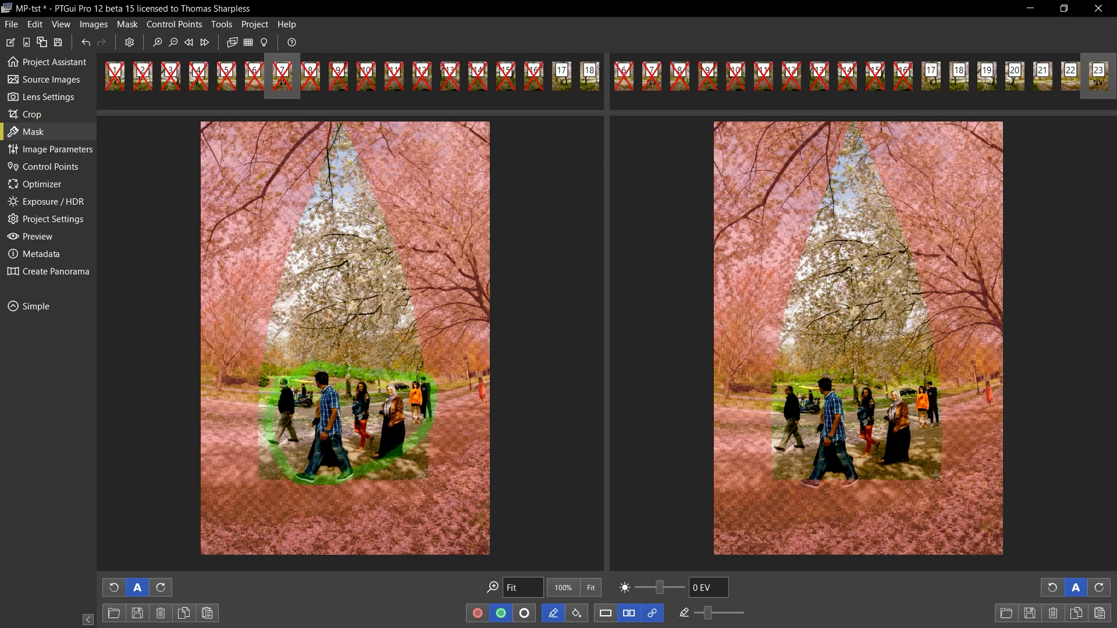
pyautogui.keyDown('ctrl'); pyautogui.click(359, 412); pyautogui.keyUp('ctrl')
# - Outline-fill the walkers in image 23 as keep, then advance to images 8 and 24
pyautogui.moveTo(791, 388)
pyautogui.mouseDown()
pyautogui.moveTo(774, 451)
pyautogui.moveTo(802, 484)
pyautogui.moveTo(862, 479)
pyautogui.moveTo(919, 440)
pyautogui.moveTo(937, 404)
pyautogui.moveTo(927, 384)
pyautogui.moveTo(858, 375)
pyautogui.moveTo(792, 388)
pyautogui.moveTo(806, 406)
pyautogui.mouseUp()
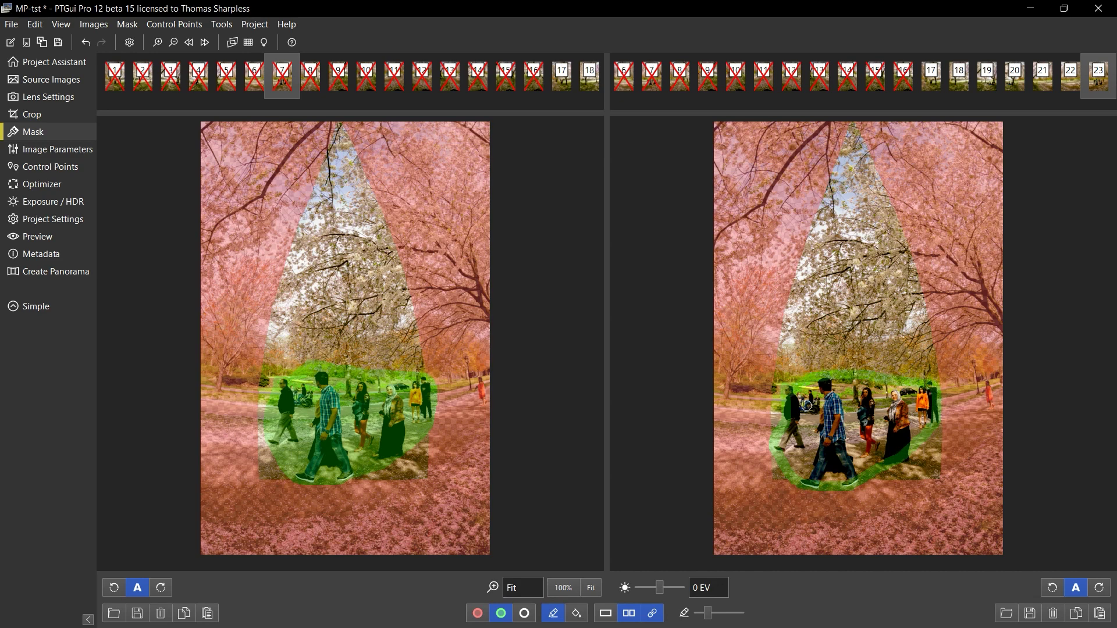
pyautogui.click(820, 434)
pyautogui.press('b')
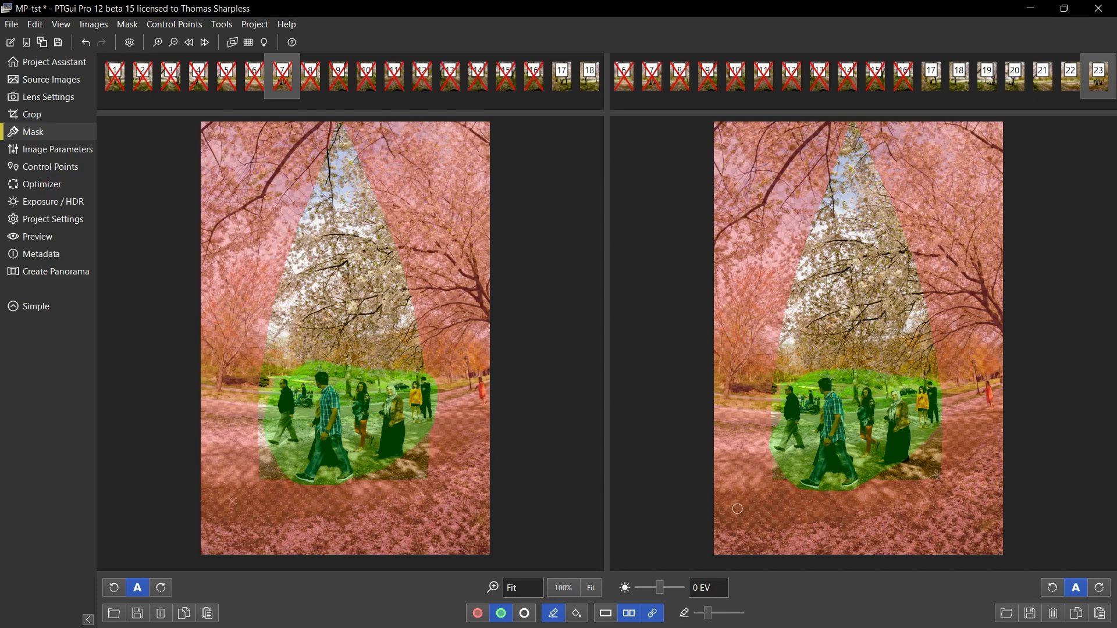
pyautogui.click(205, 42)
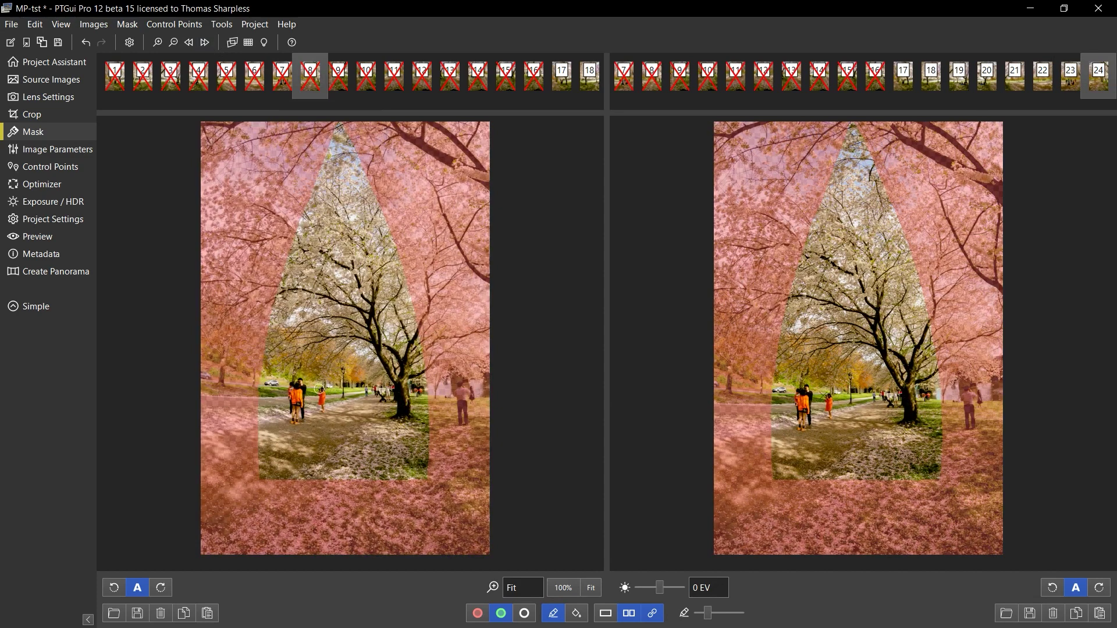
# - Green-mask the child in images 8 and 24, then advance to images 10 and 26
pyautogui.moveTo(321, 389); pyautogui.dragTo(321, 407)
pyautogui.moveTo(829, 395); pyautogui.dragTo(829, 410)
pyautogui.click(206, 43)
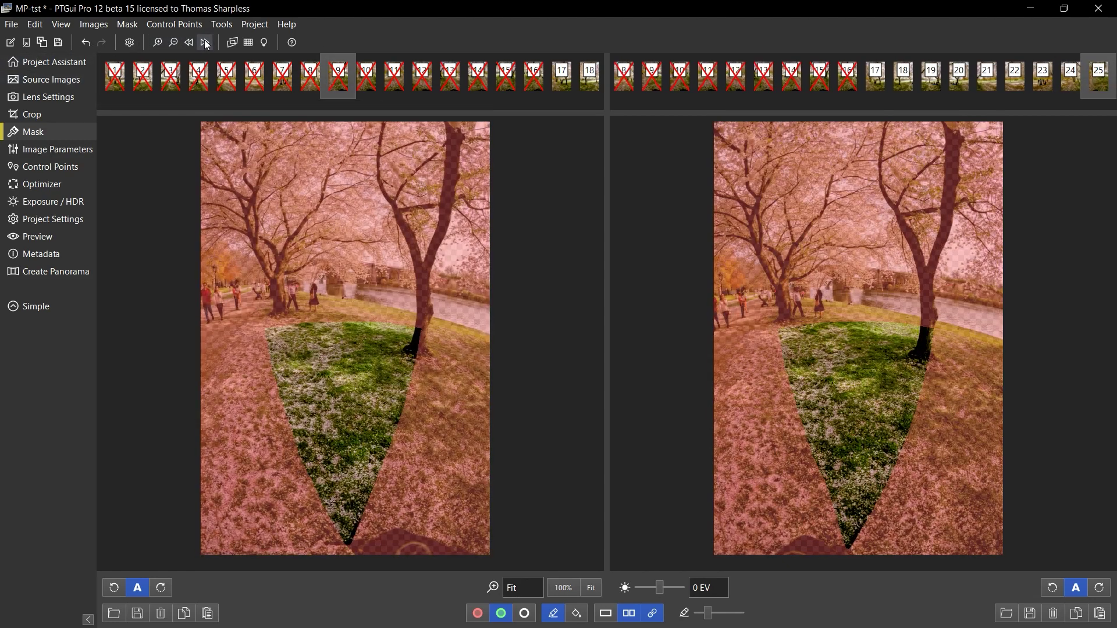
pyautogui.click(206, 43)
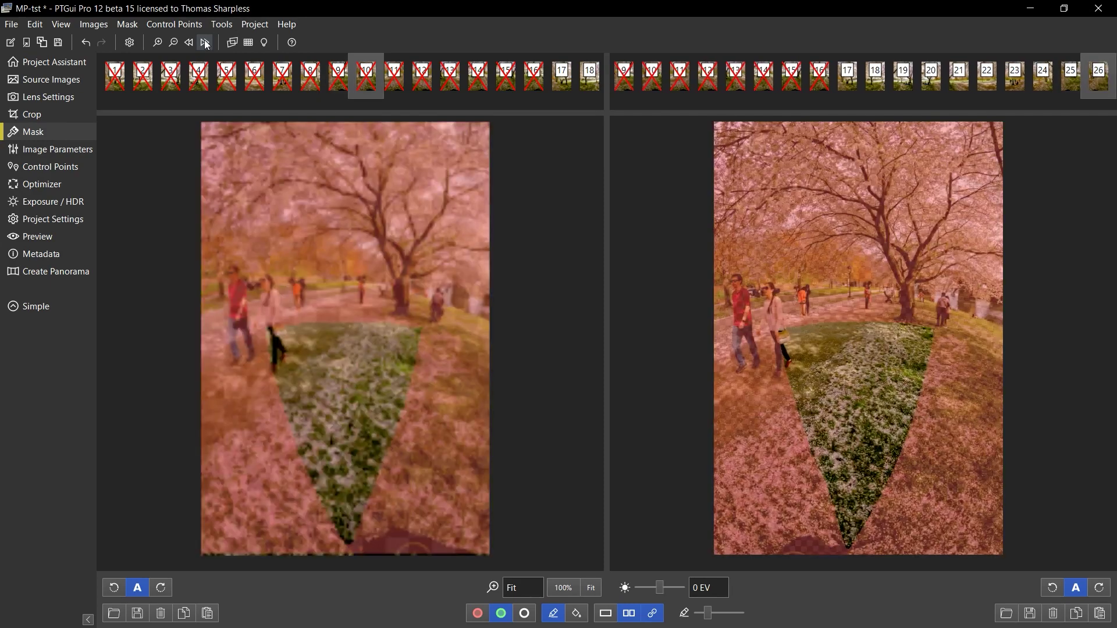
# - Red-mask the people's feet along the grass edge in images 11 and 27
pyautogui.click(478, 614)
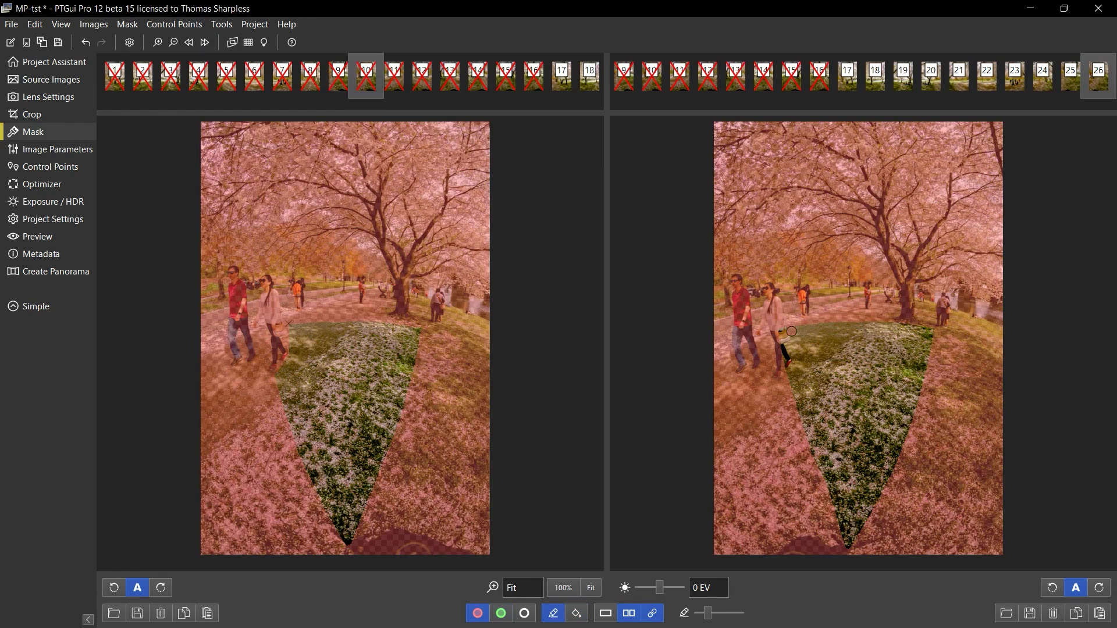
pyautogui.press('f')
pyautogui.click(206, 42)
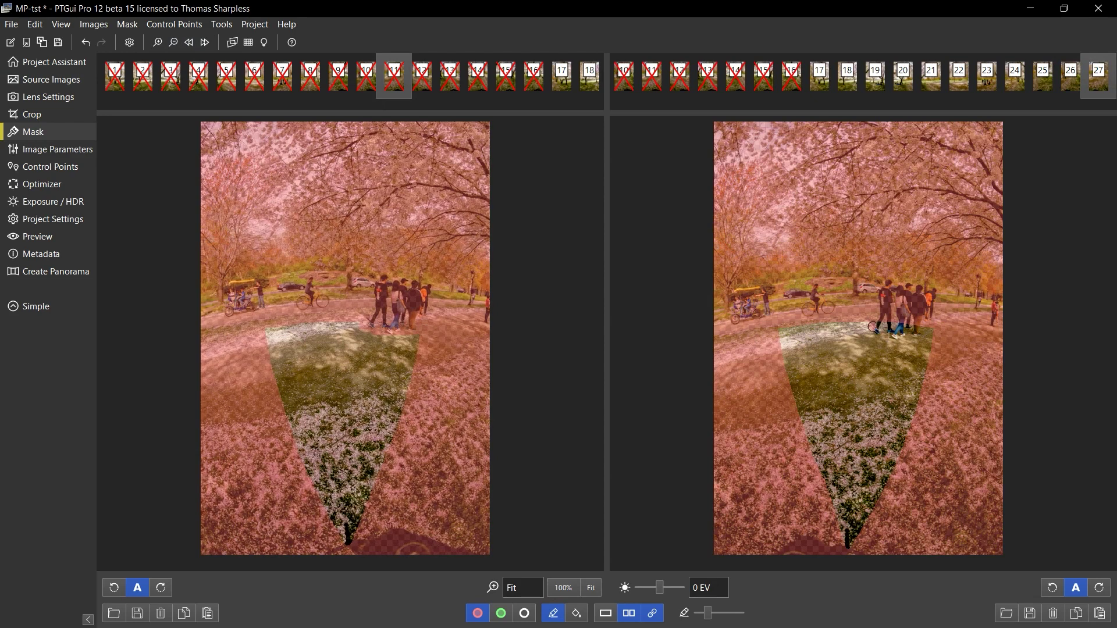
pyautogui.moveTo(872, 326); pyautogui.dragTo(930, 335)
pyautogui.press('f')
pyautogui.press('b')
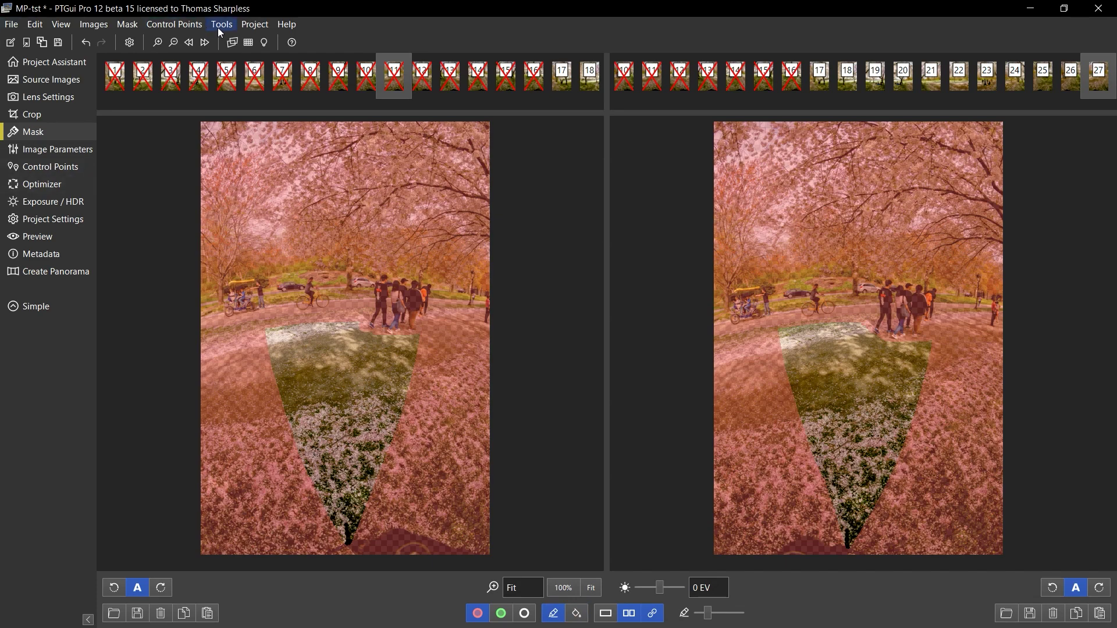
# - Step through to images 14 and 30 and open the Detail Viewer with seams shown
pyautogui.click(205, 43)
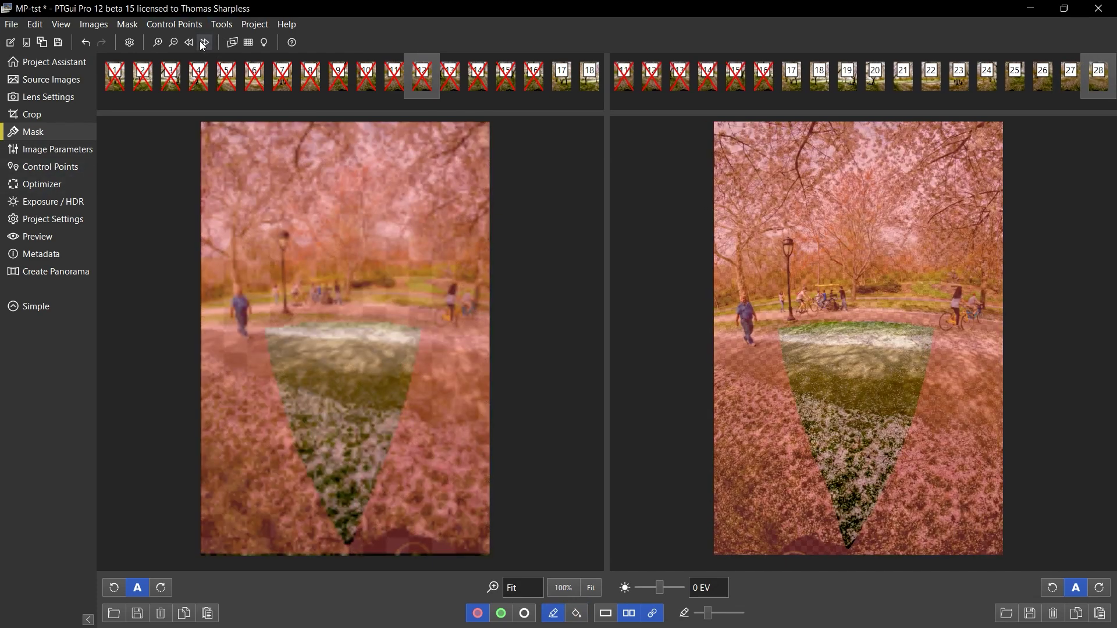
pyautogui.click(204, 42)
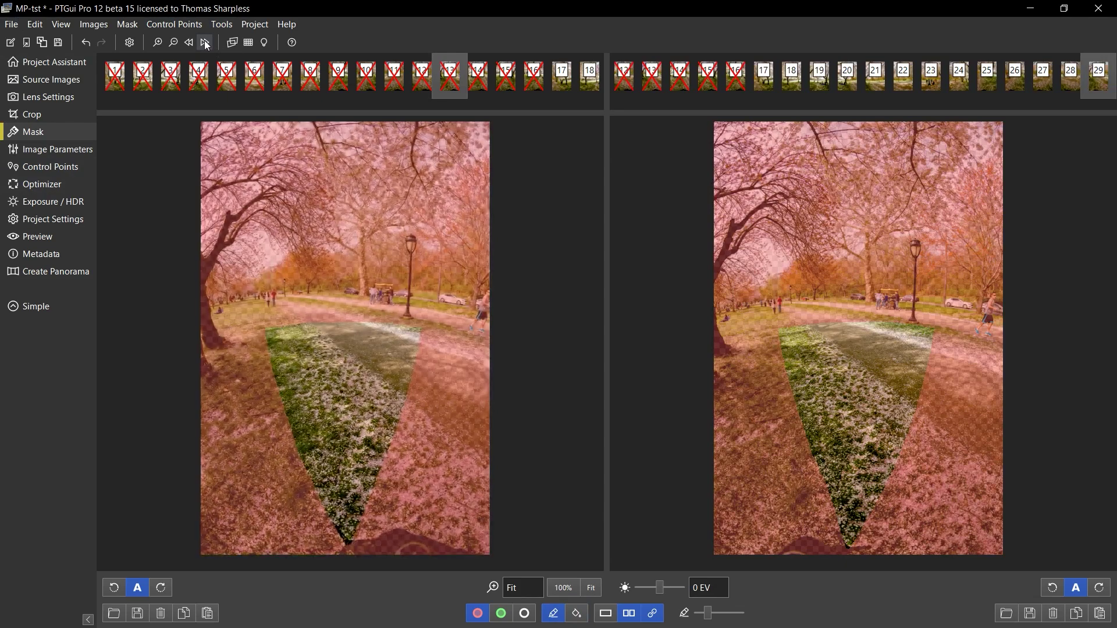
pyautogui.click(208, 44)
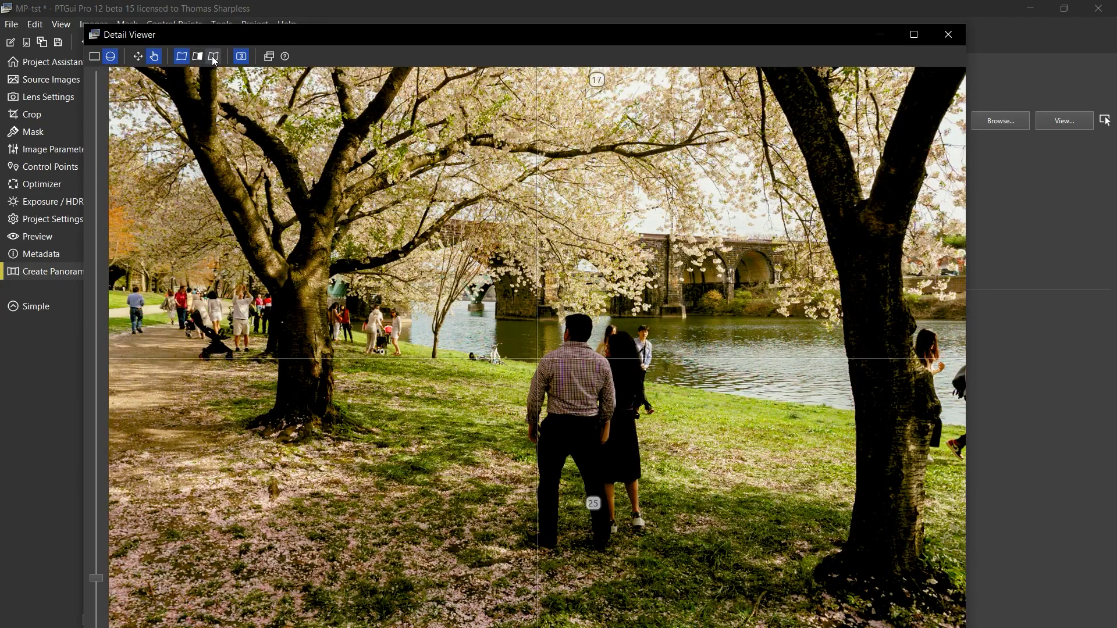
pyautogui.click(212, 58)
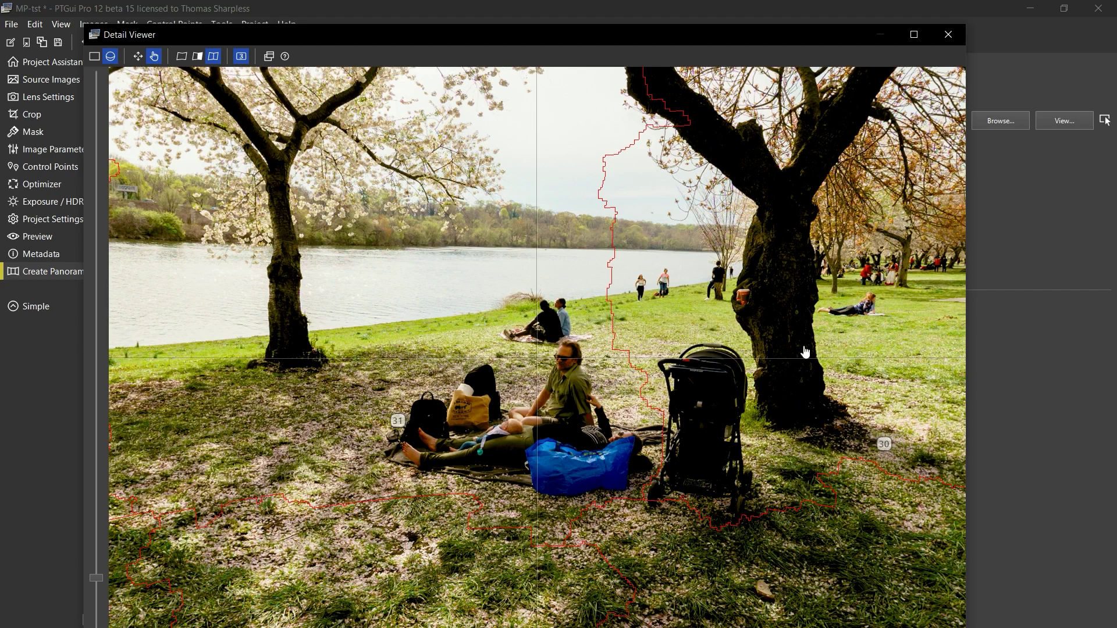
# - Show only image 30 in the Detail Viewer and pan along the seam past the walkers
pyautogui.click(885, 444)
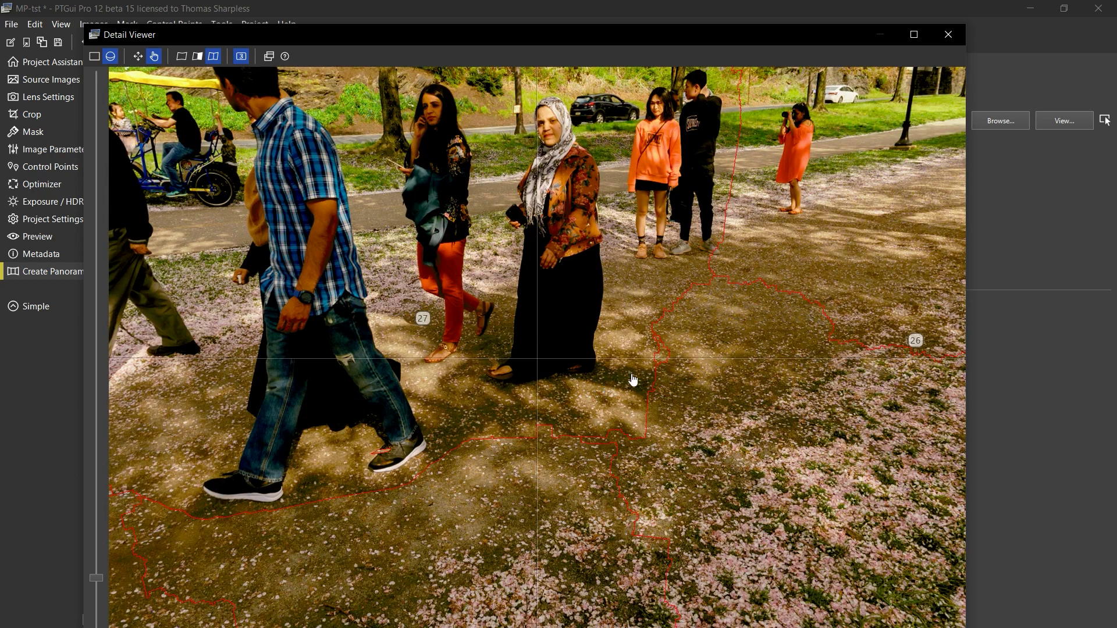
pyautogui.moveTo(684, 355); pyautogui.dragTo(539, 367)
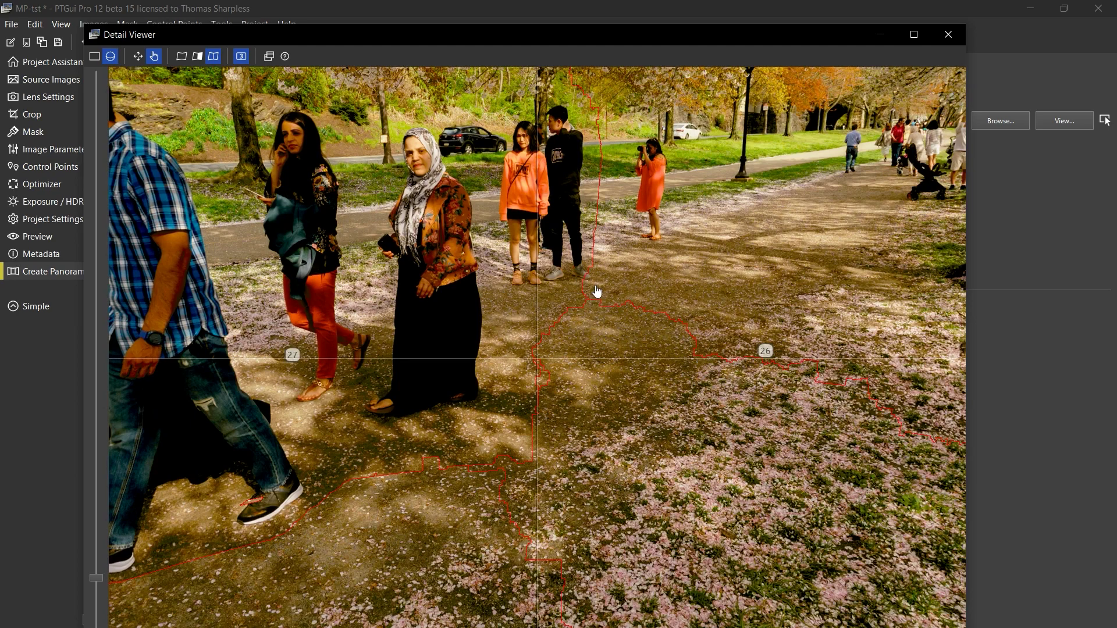
pyautogui.moveTo(581, 313); pyautogui.dragTo(296, 375)
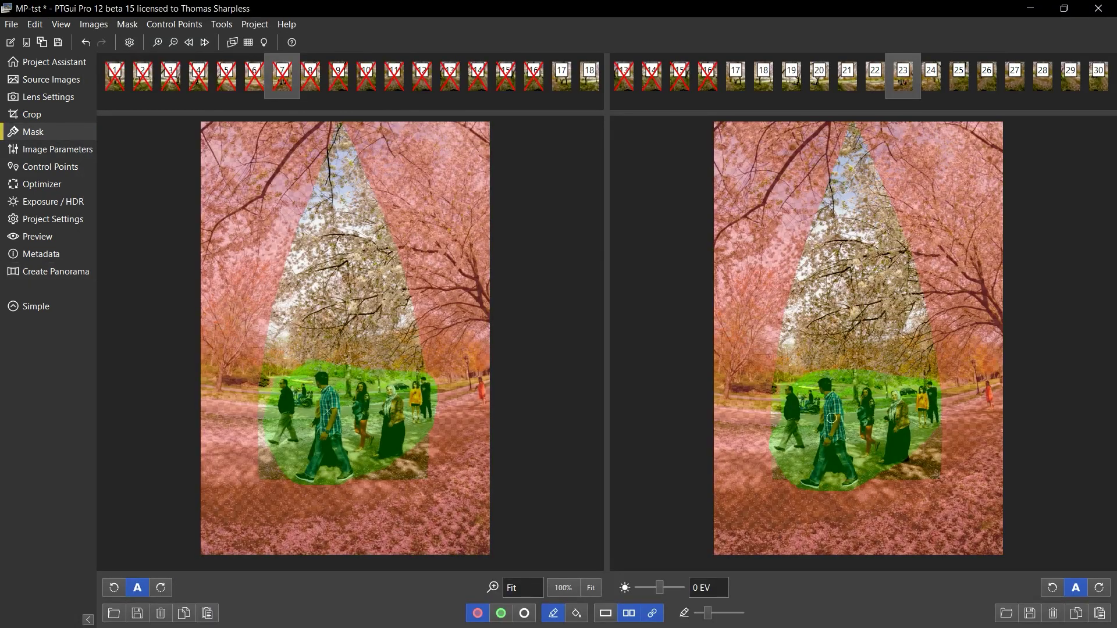
# - Undo the last stroke, extend the green keep mask around the walkers in image 23, and open a seam close-up
pyautogui.scroll(2, 914, 451)
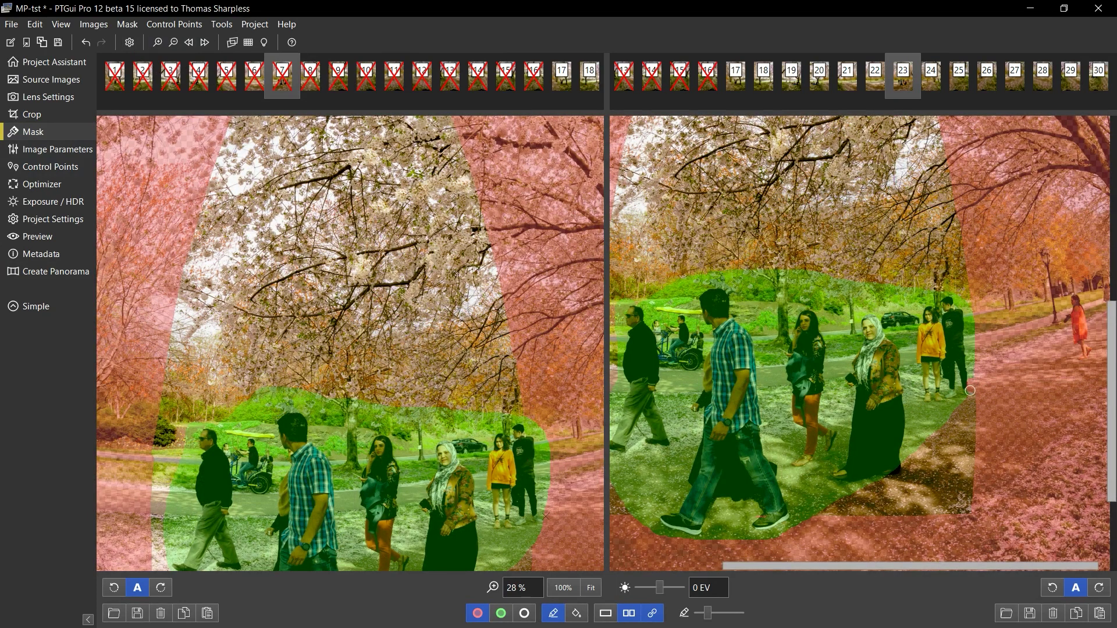
pyautogui.hotkey('ctrl', 'z')
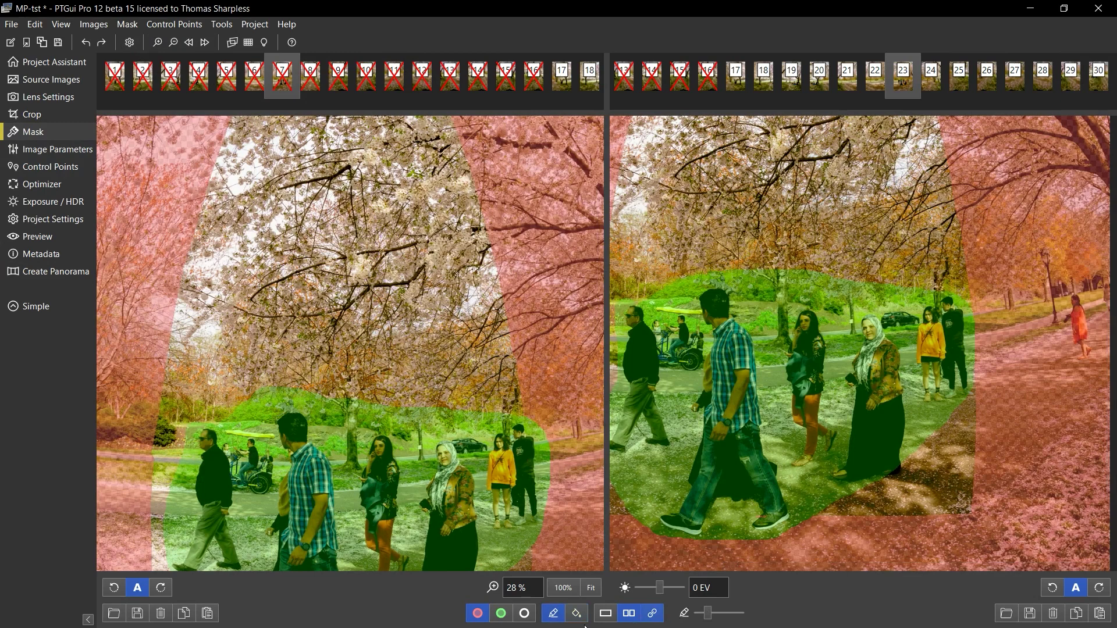
pyautogui.click(500, 613)
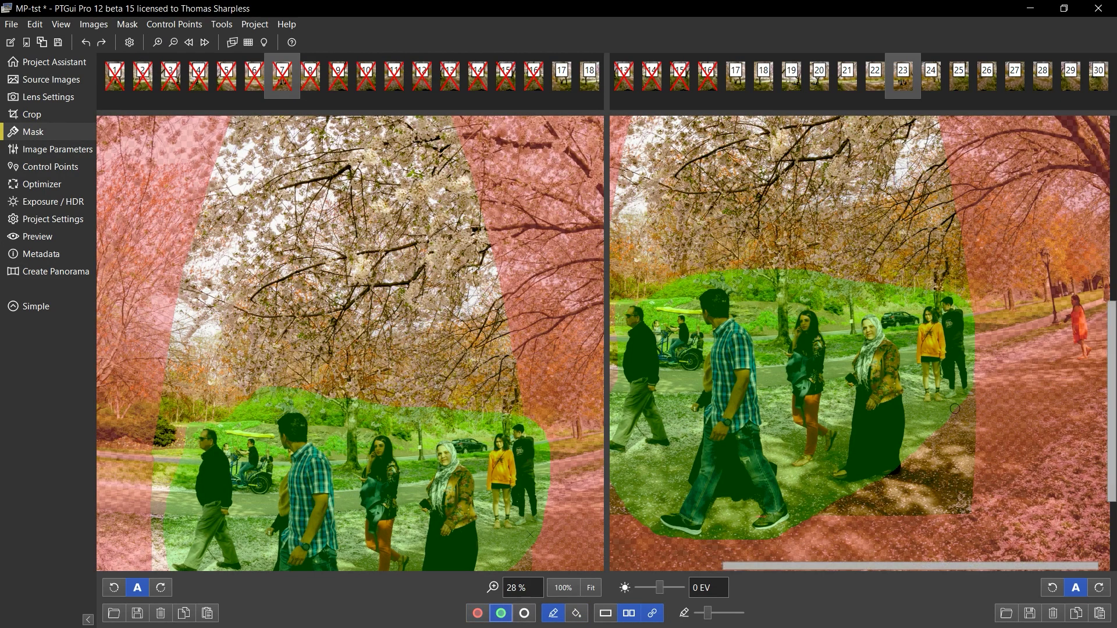
pyautogui.moveTo(954, 409)
pyautogui.mouseDown()
pyautogui.moveTo(971, 387)
pyautogui.moveTo(969, 355)
pyautogui.mouseUp()
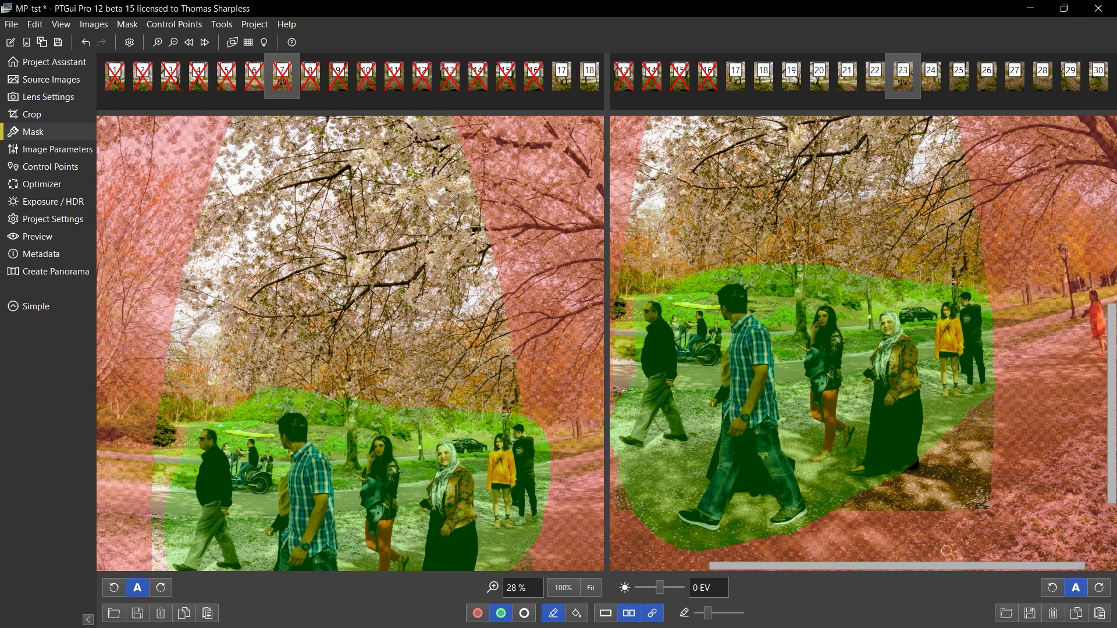
pyautogui.moveTo(911, 566); pyautogui.dragTo(866, 567)
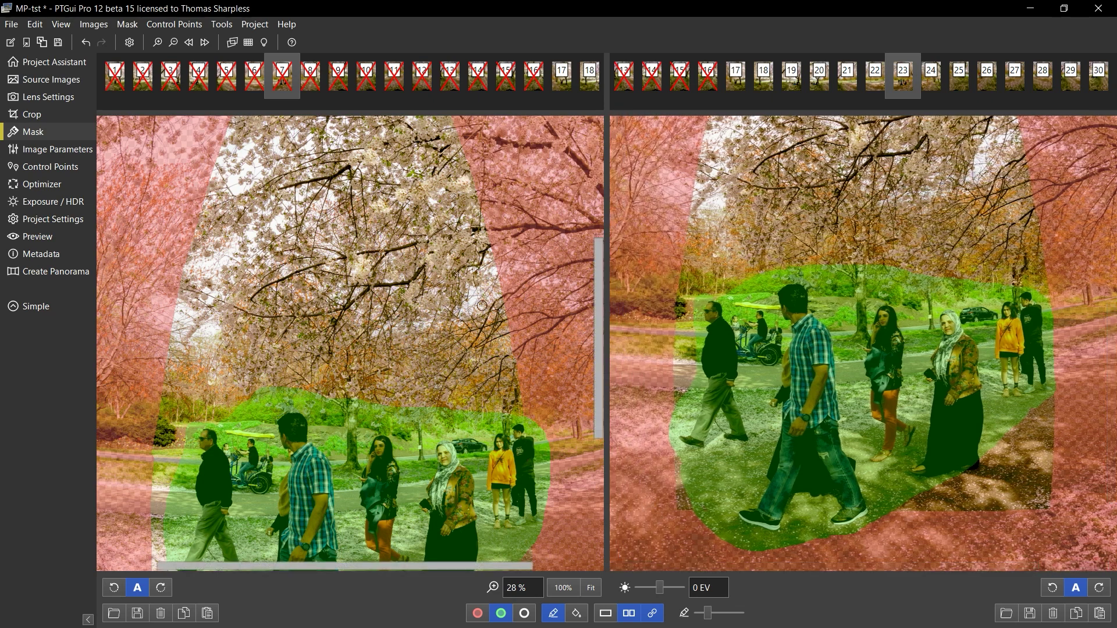
pyautogui.moveTo(600, 365); pyautogui.dragTo(591, 449)
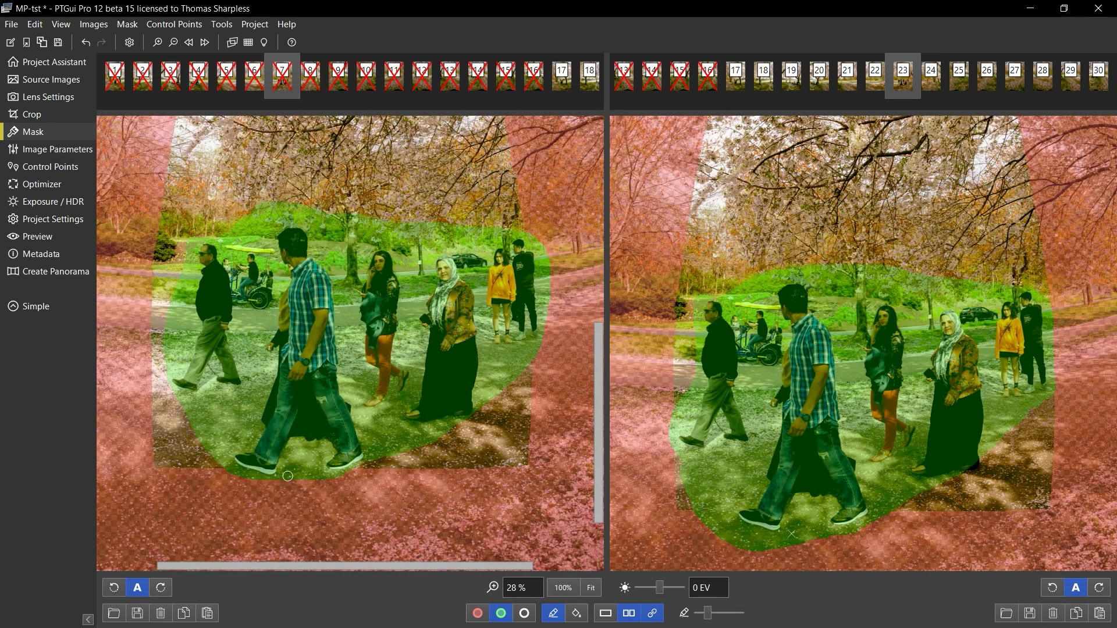
pyautogui.middleClick(269, 481)
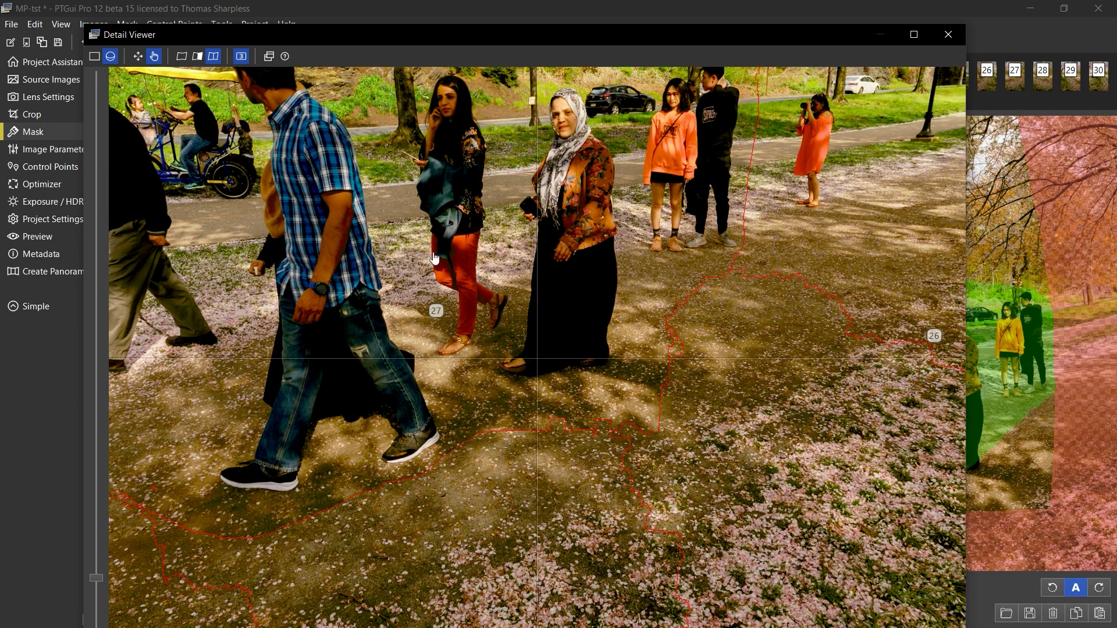
# - Turn off the seam lines in the Detail Viewer
pyautogui.click(182, 56)
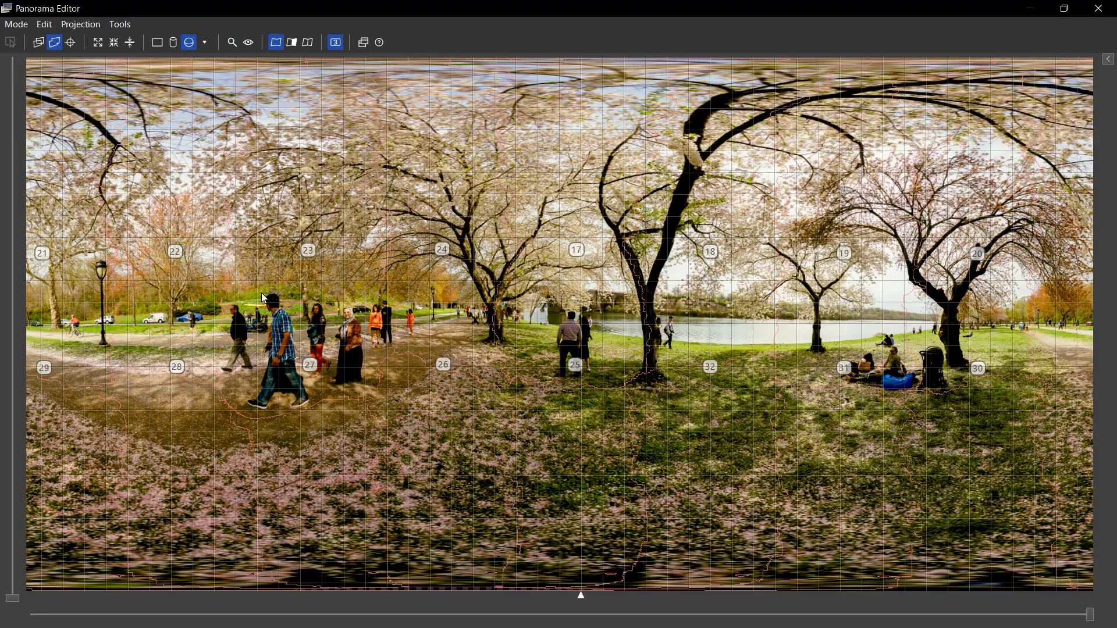
# - Enable tone mapping with shadows 0.37 EV, highlight reduction 2.03 EV and compression 0
pyautogui.click(1108, 58)
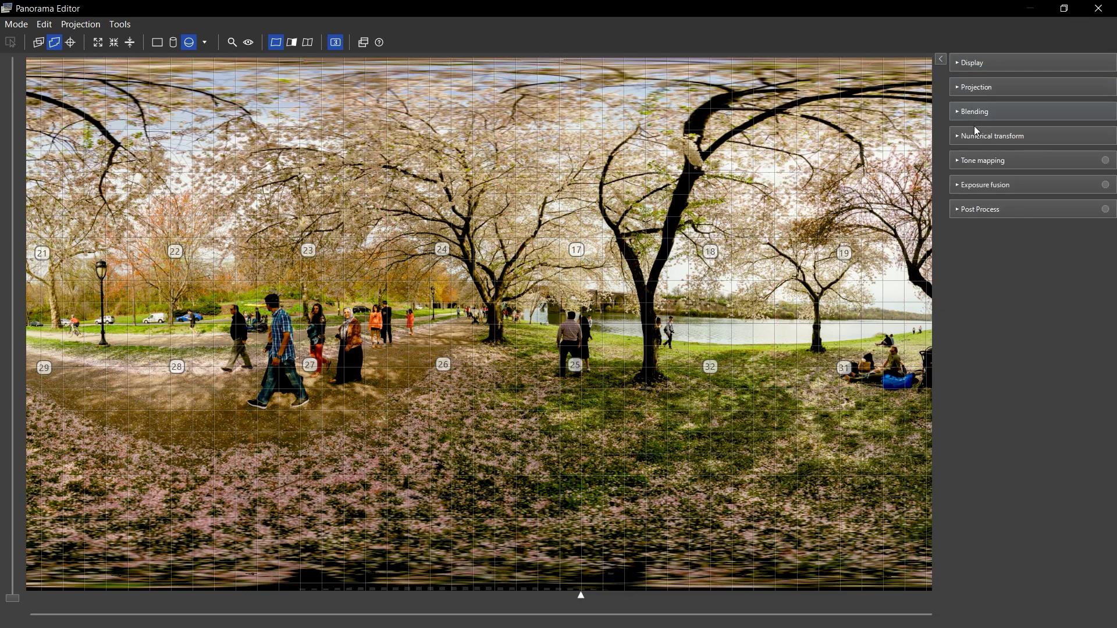
pyautogui.click(973, 161)
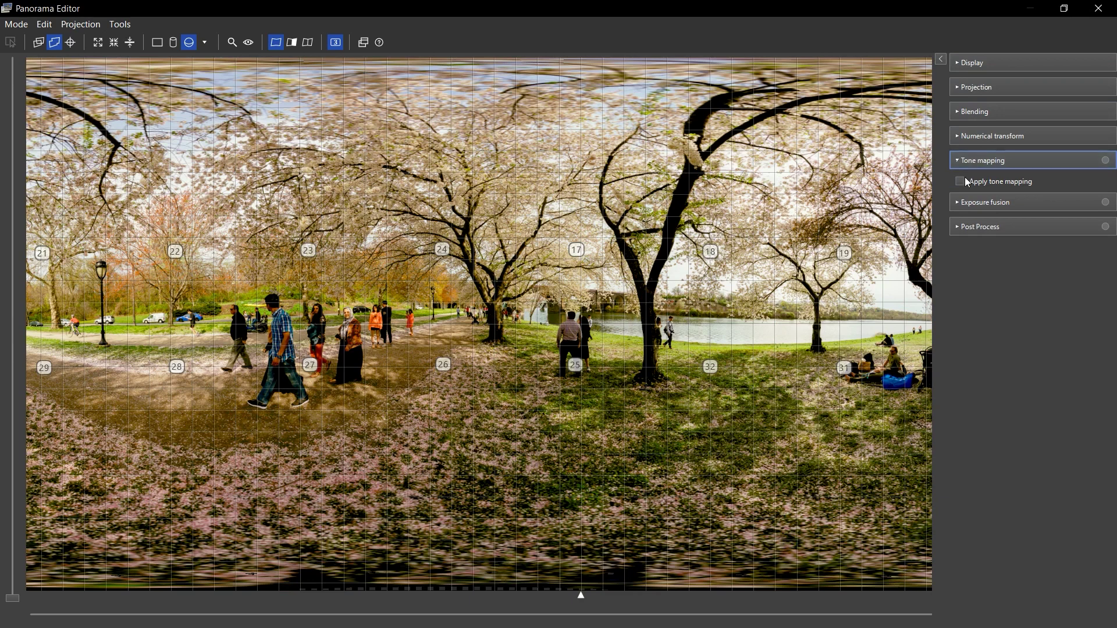
pyautogui.click(960, 182)
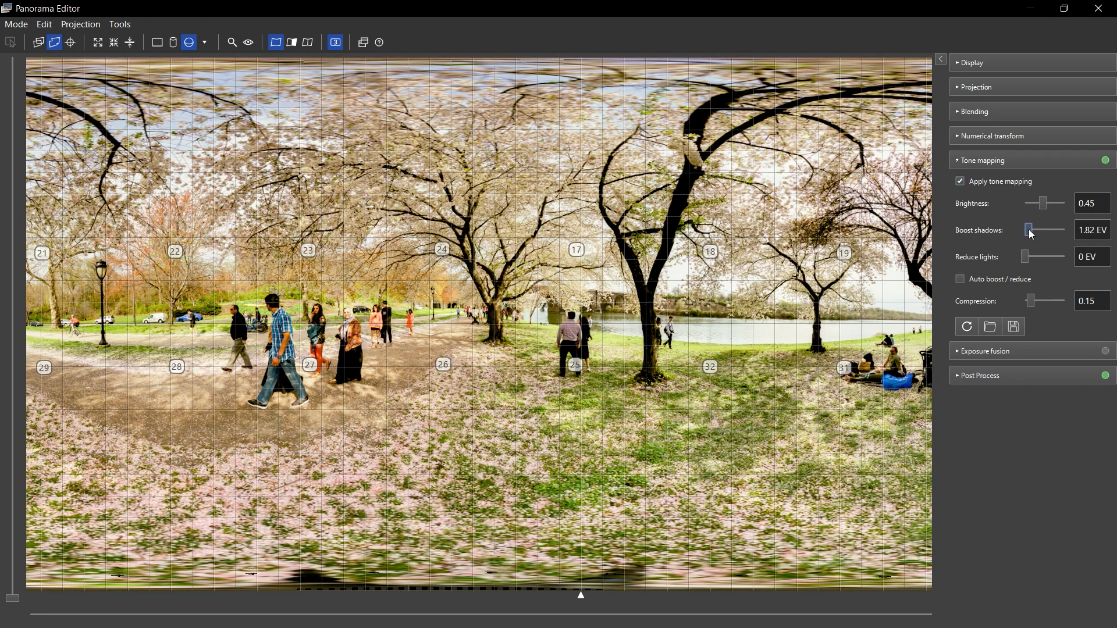
pyautogui.moveTo(1030, 233); pyautogui.dragTo(1029, 234)
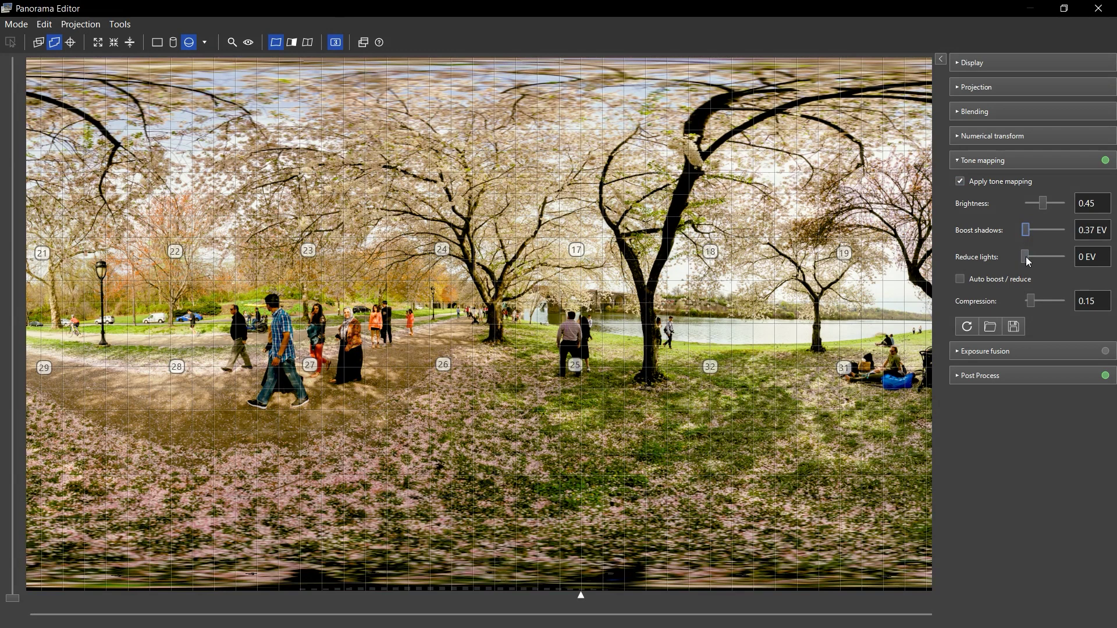
pyautogui.moveTo(1028, 262); pyautogui.dragTo(1032, 262)
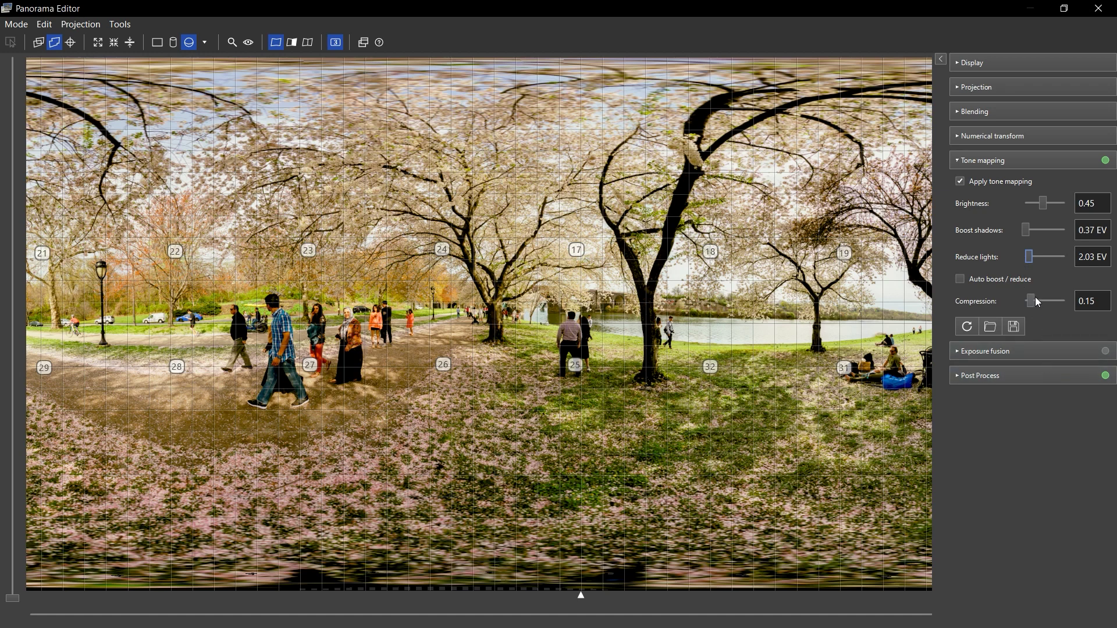
pyautogui.moveTo(1032, 302); pyautogui.dragTo(965, 313)
pyautogui.press('Tab')
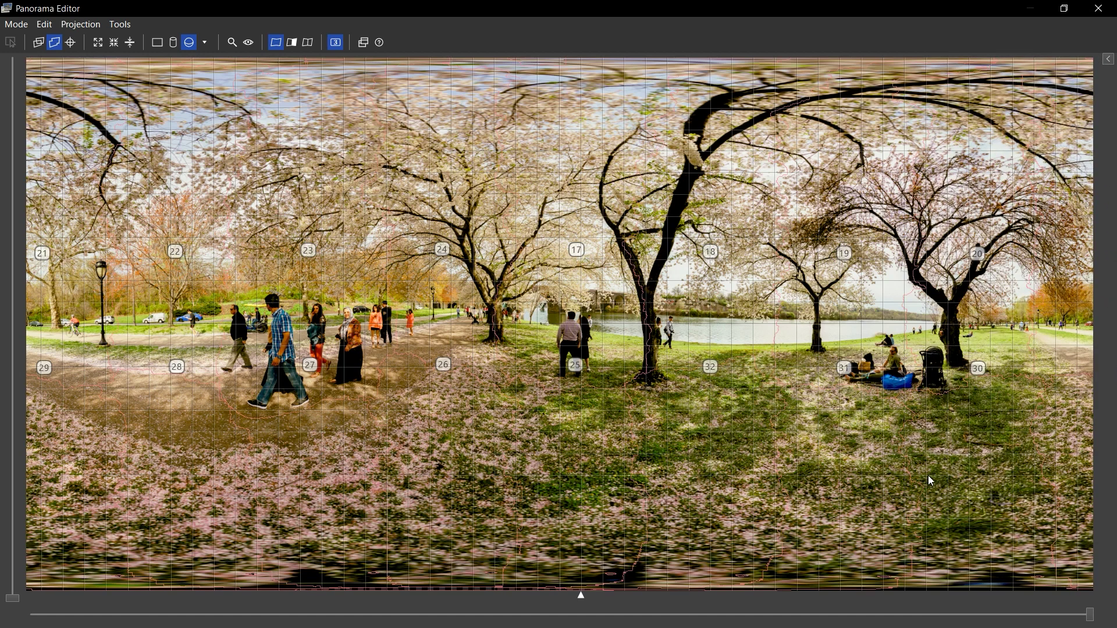
pyautogui.press('Tab')
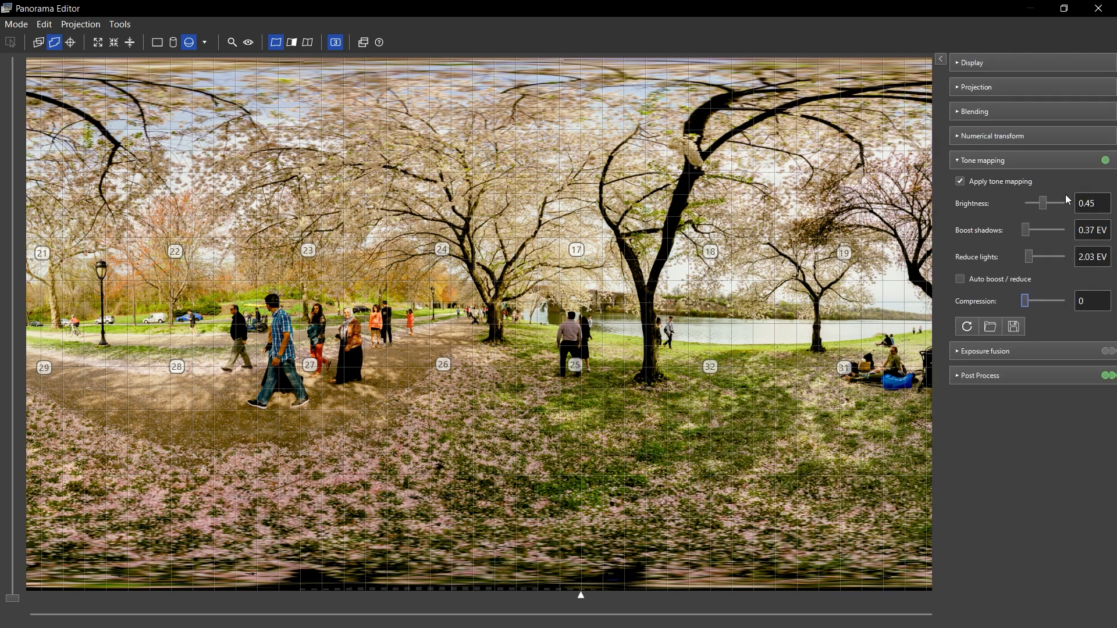
# - Raise post-process saturation to about 125% and close the Panorama Editor
pyautogui.click(979, 377)
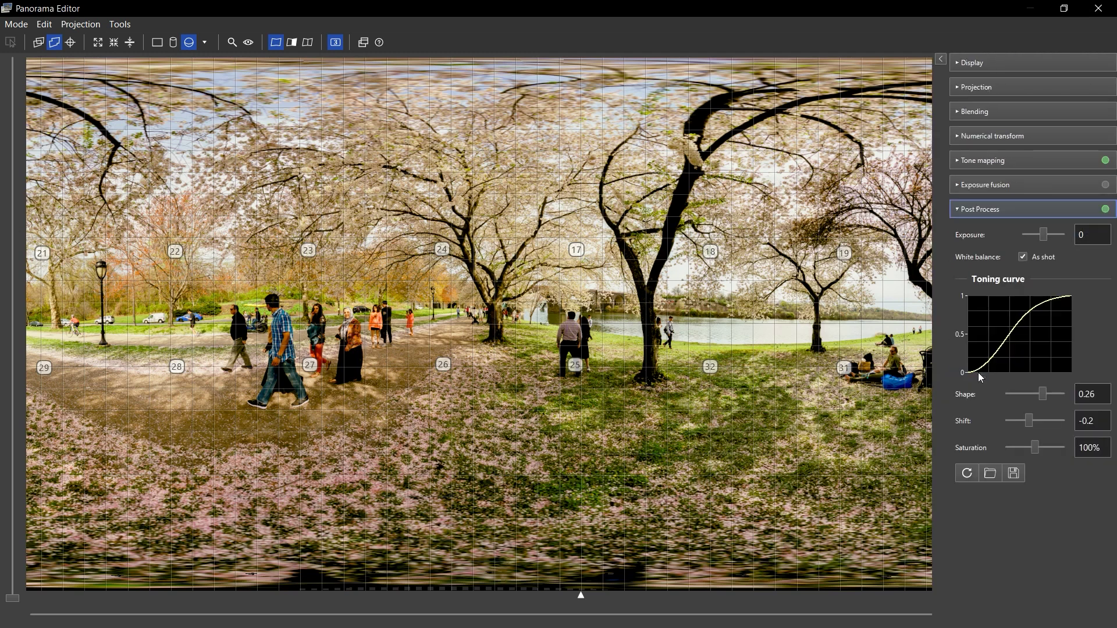
pyautogui.click(1040, 449)
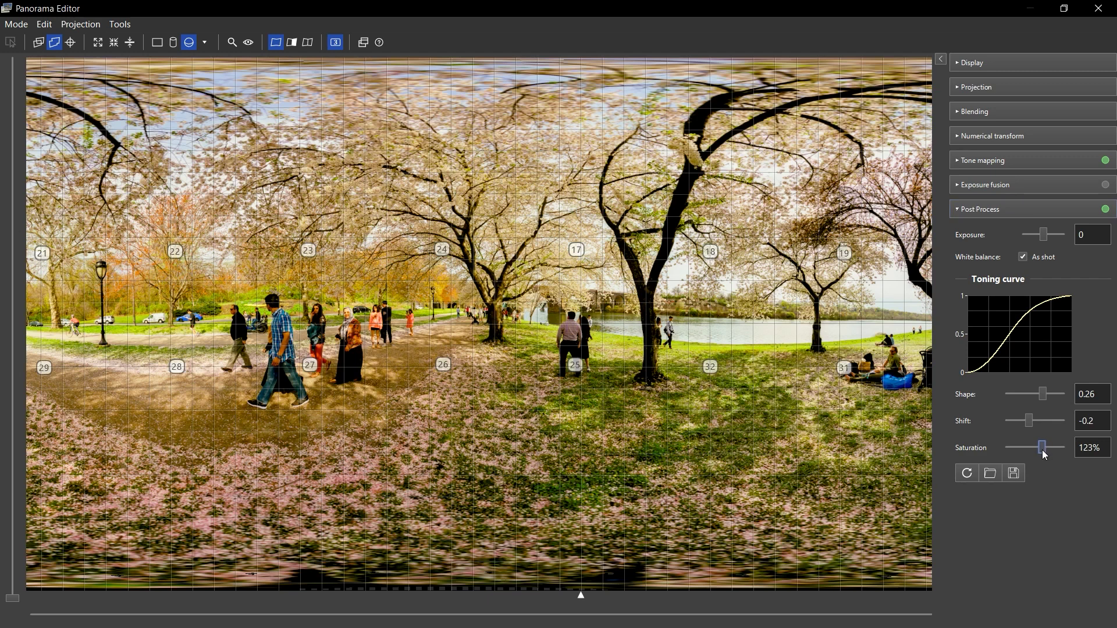
pyautogui.moveTo(1042, 449); pyautogui.dragTo(1040, 449)
pyautogui.moveTo(1042, 449); pyautogui.dragTo(1041, 449)
pyautogui.click(941, 58)
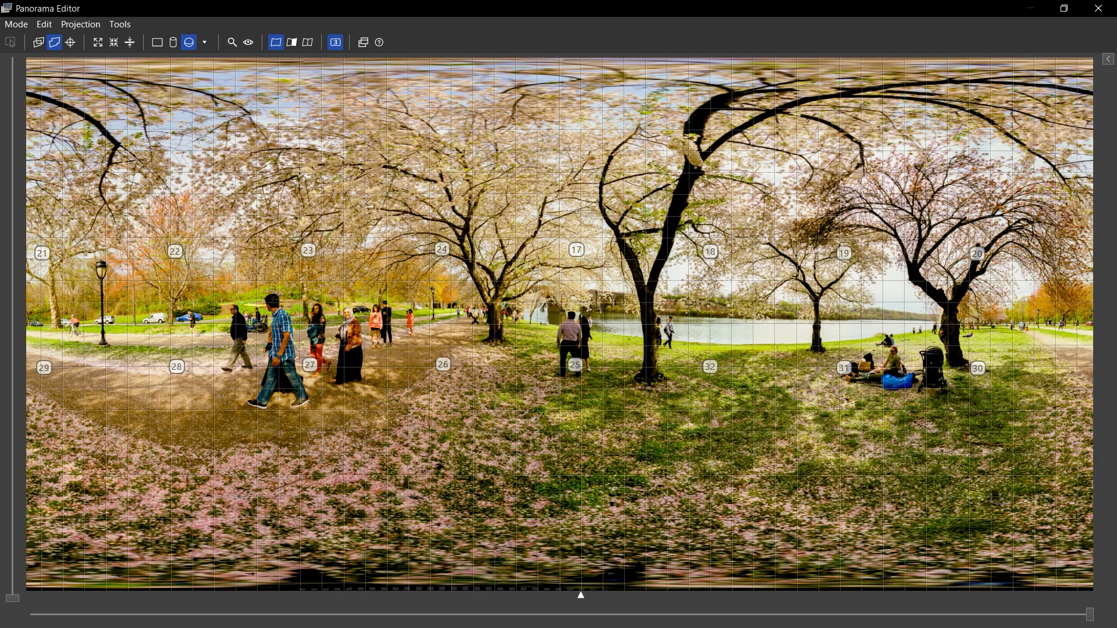
pyautogui.click(1098, 8)
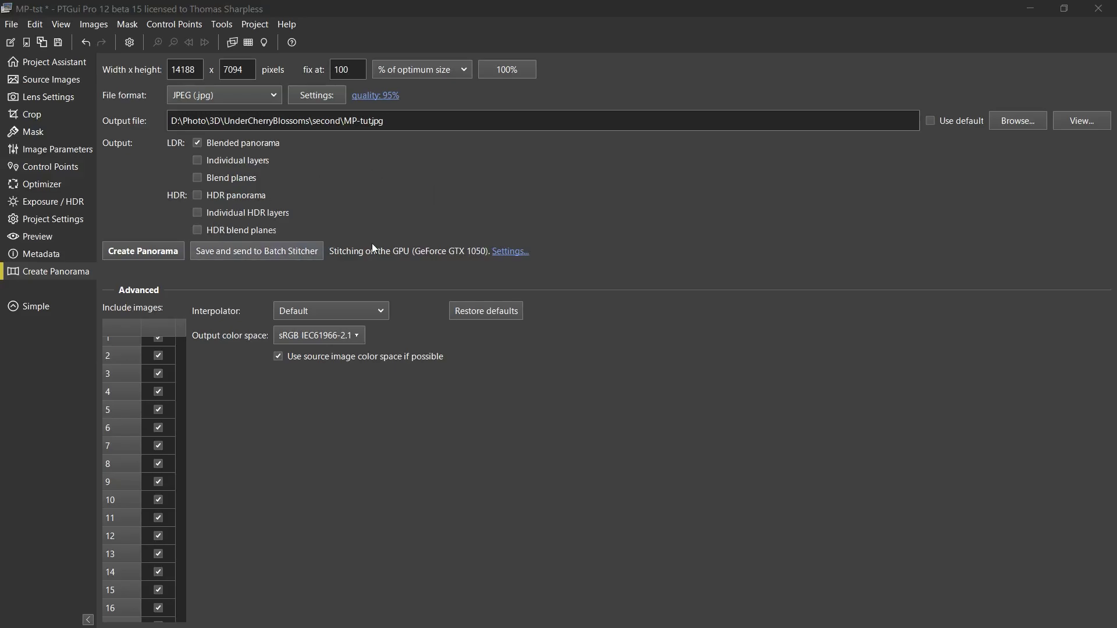
# - Change the output file name to MP-tut-L.jpg and stitch the left panorama
pyautogui.moveTo(184, 354)
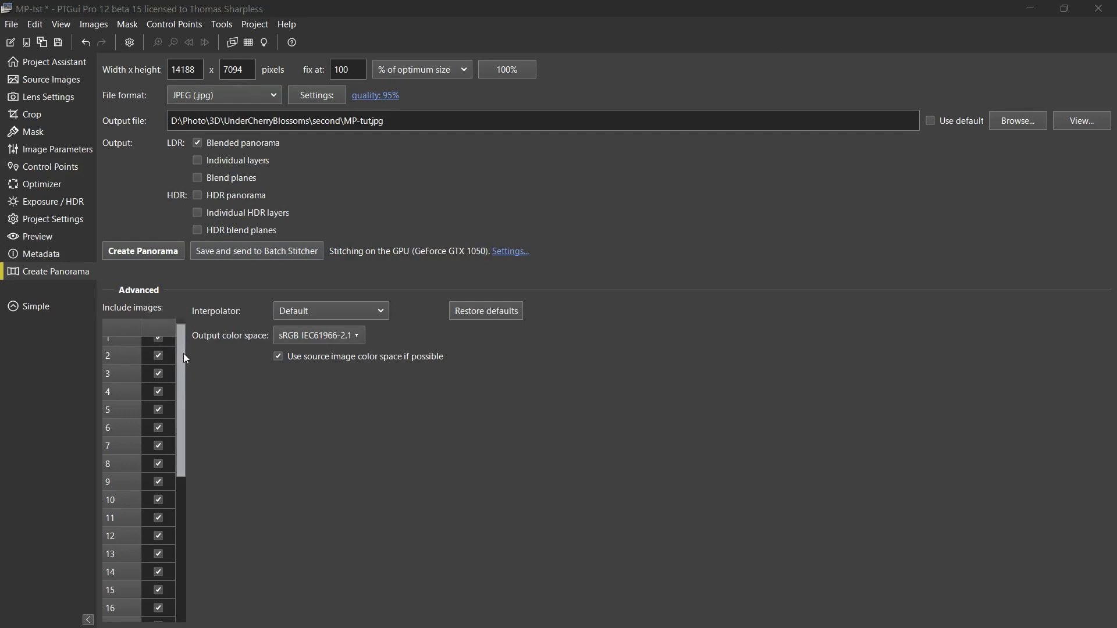
pyautogui.moveTo(183, 353); pyautogui.dragTo(180, 332)
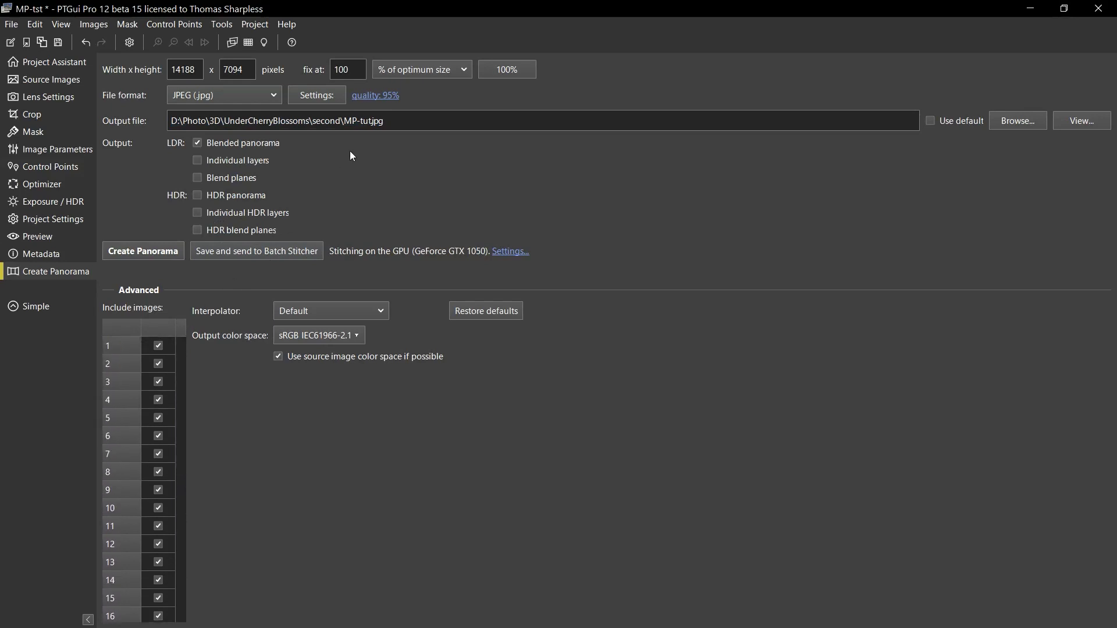
pyautogui.tripleClick(372, 120)
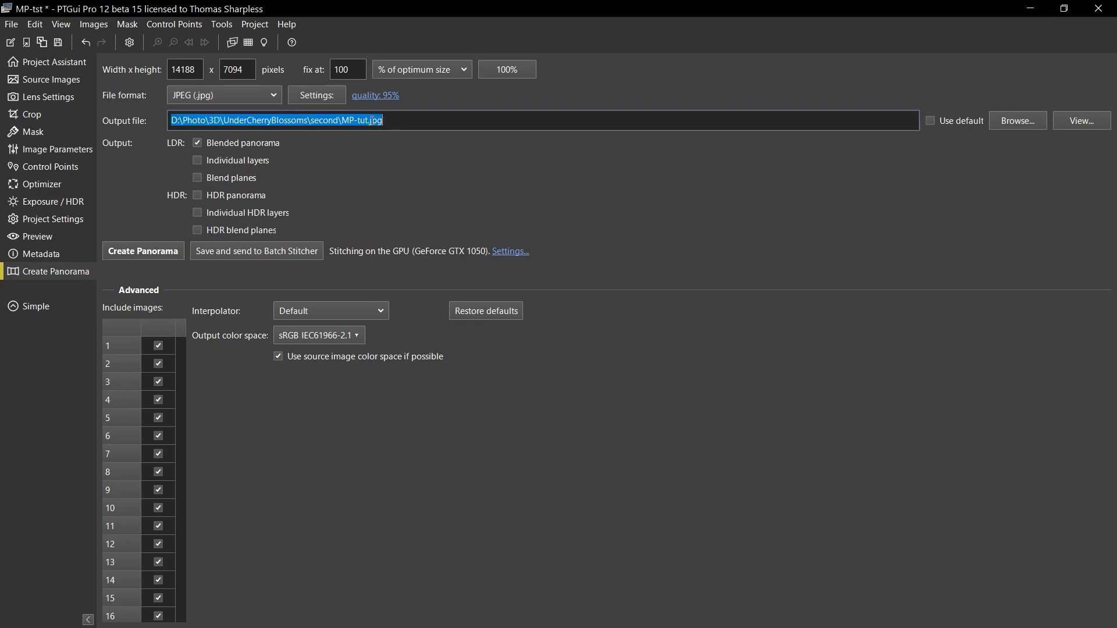
pyautogui.click(368, 120)
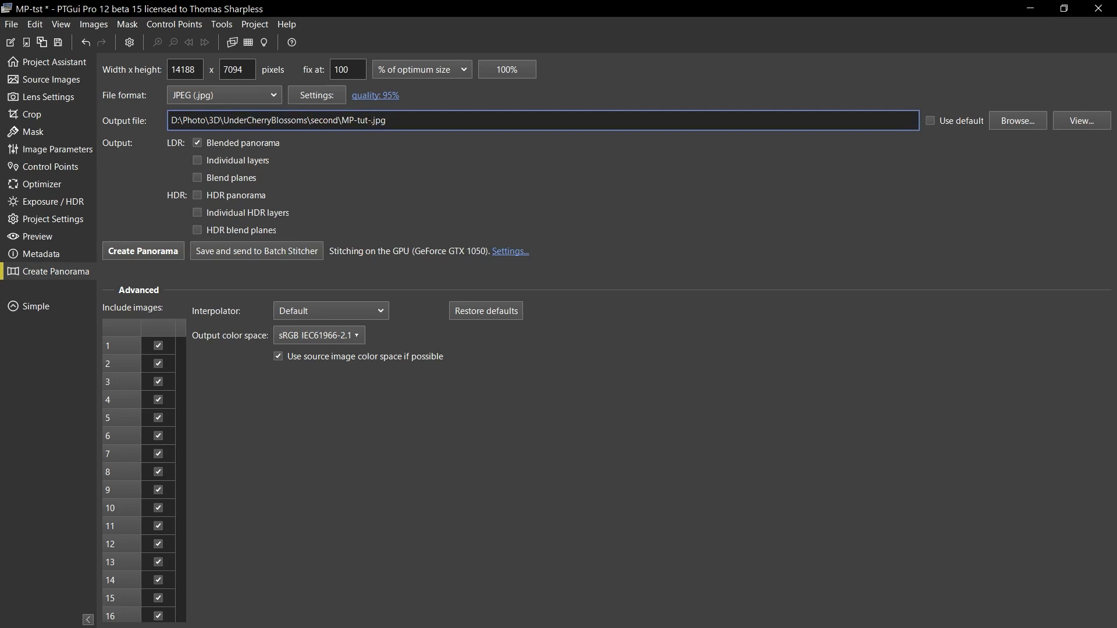
pyautogui.write('-L')
pyautogui.click(157, 249)
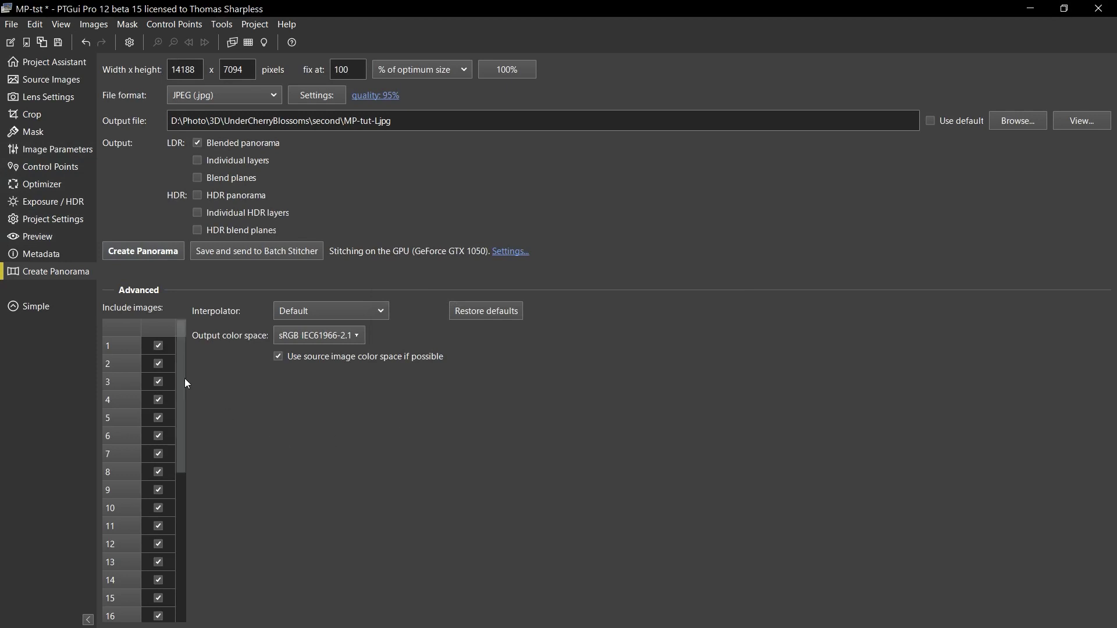
# - Exclude all images from the stitch, then include only images 17 through 32
pyautogui.click(162, 328)
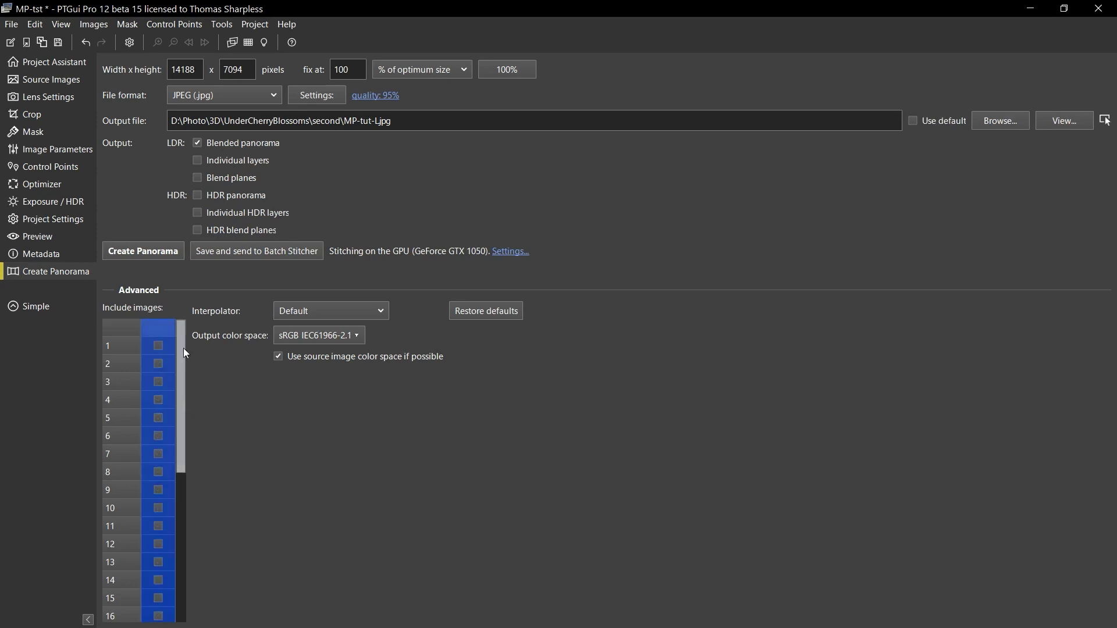
pyautogui.moveTo(183, 348); pyautogui.dragTo(183, 536)
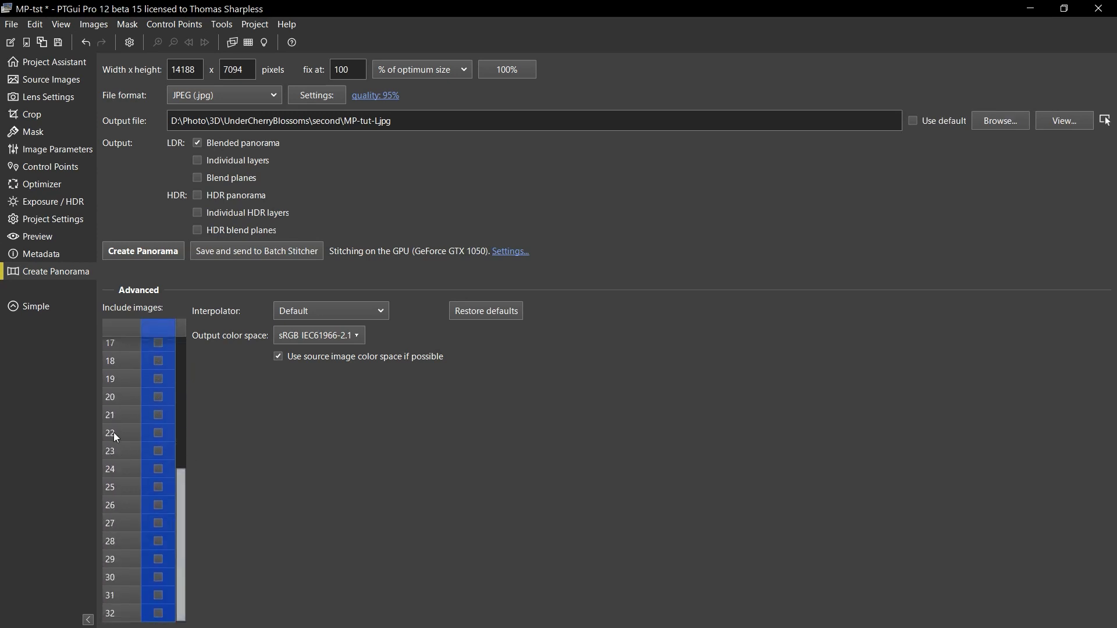
pyautogui.moveTo(115, 344); pyautogui.dragTo(105, 615)
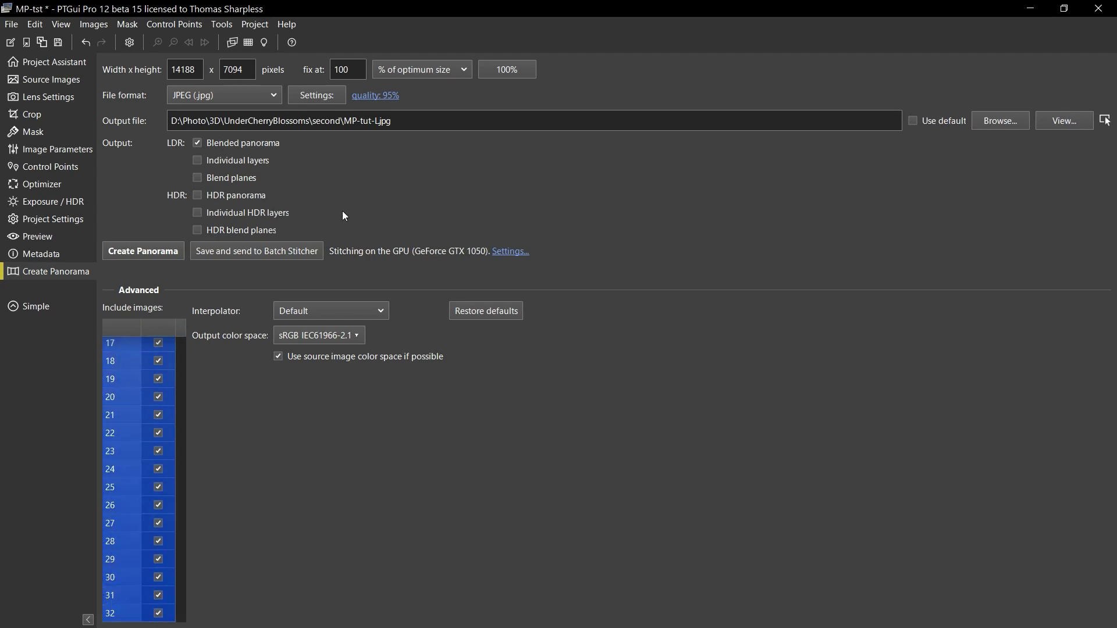
# - Change the output name from MP-tut-L.jpg to MP-tut-R.jpg and stitch the right panorama
pyautogui.tripleClick(380, 121)
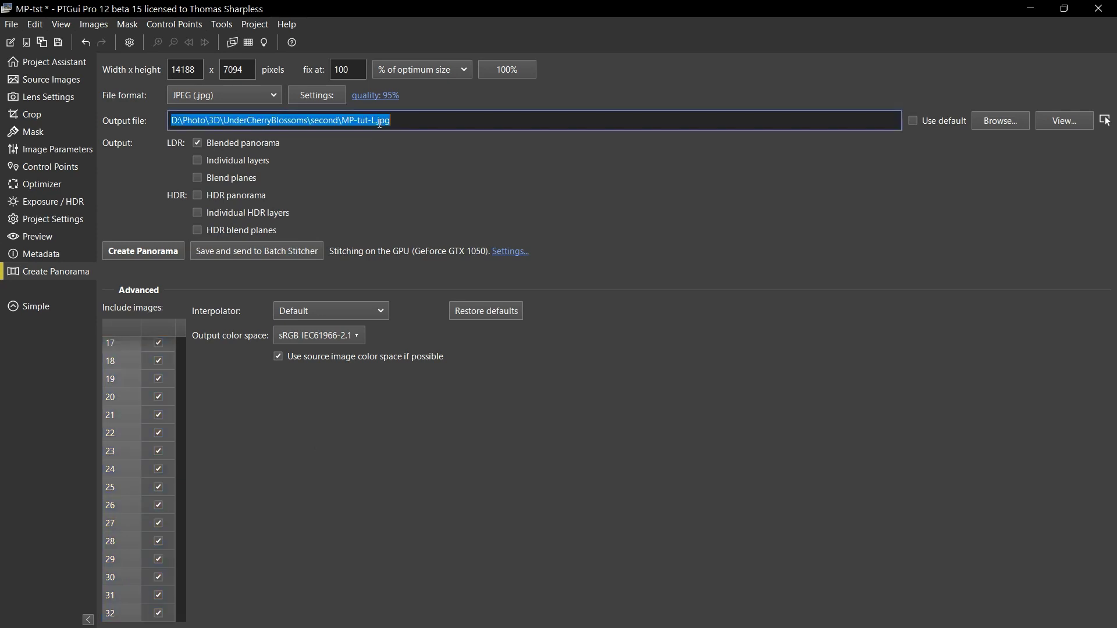
pyautogui.click(376, 121)
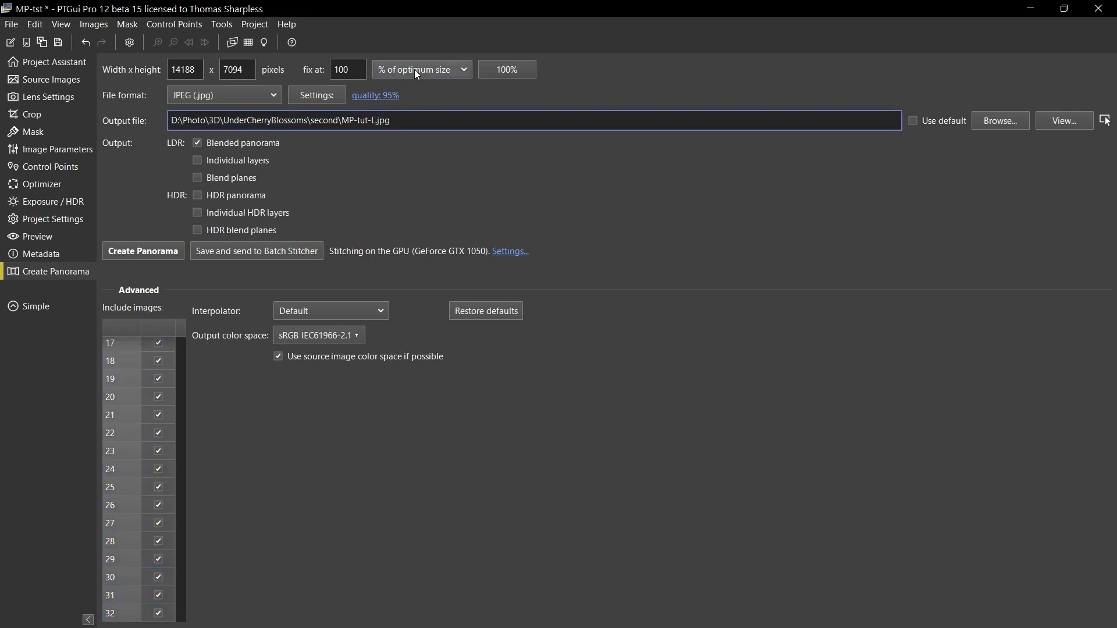
pyautogui.press('BackSpace')
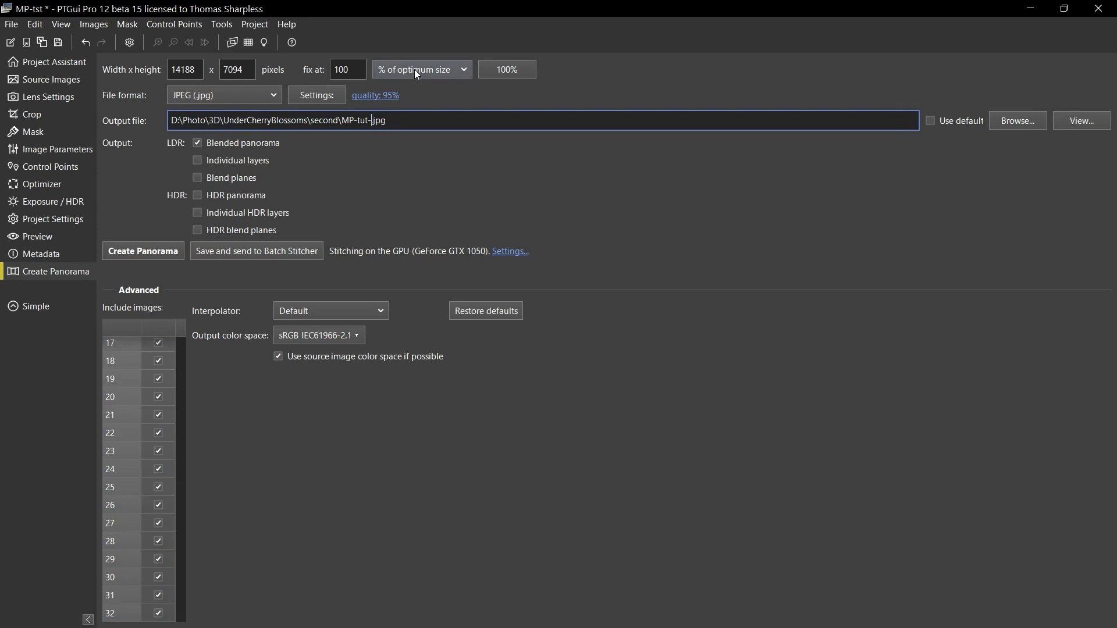
pyautogui.write('R')
pyautogui.click(161, 251)
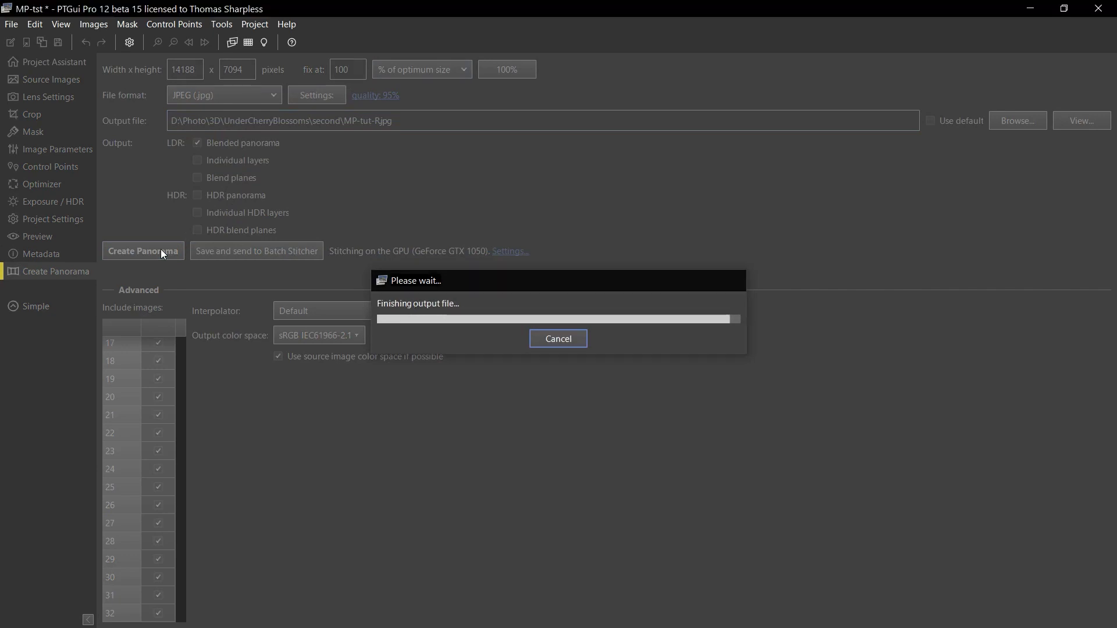
# - Save the project as MP-tut.pts, renaming it from MP-tst.pts
pyautogui.click(11, 25)
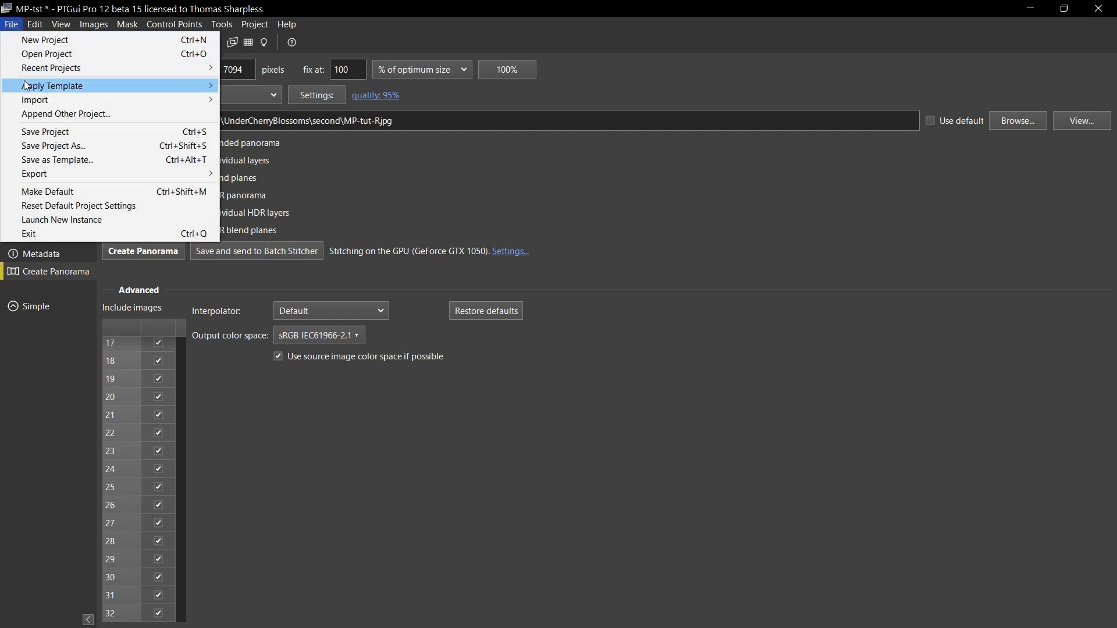
pyautogui.click(38, 148)
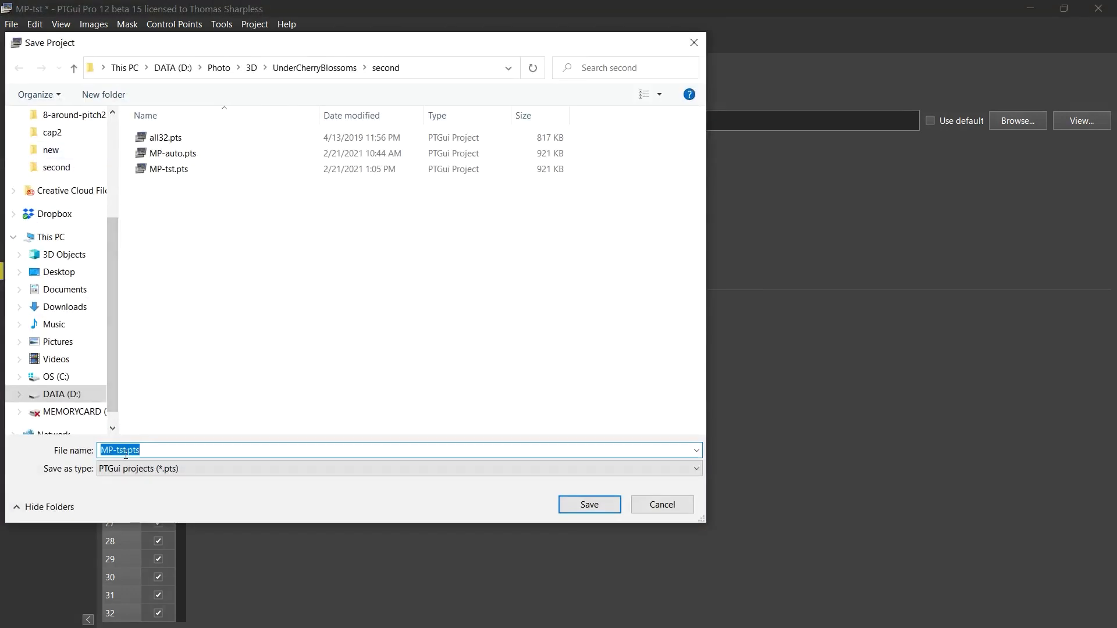
pyautogui.click(125, 450)
pyautogui.press('BackSpace')
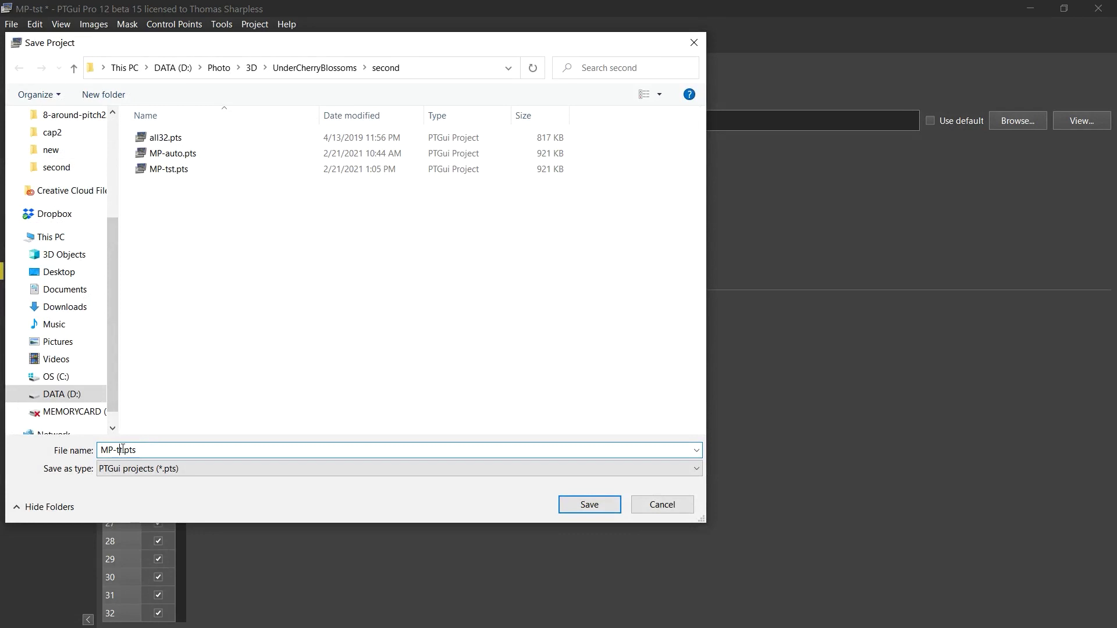
pyautogui.write('u')
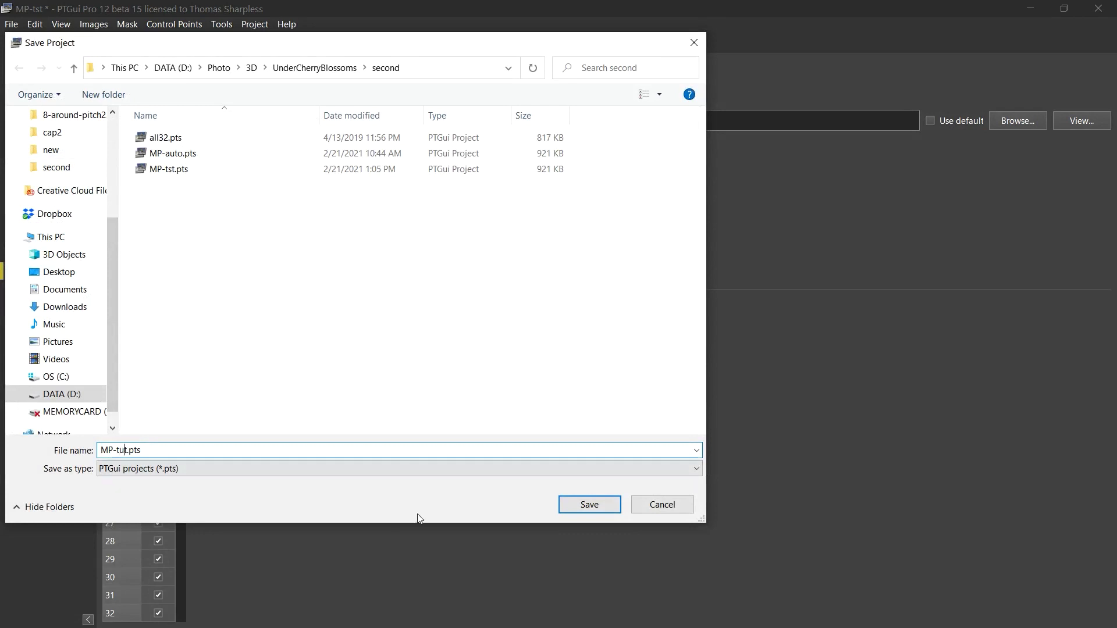
pyautogui.click(590, 504)
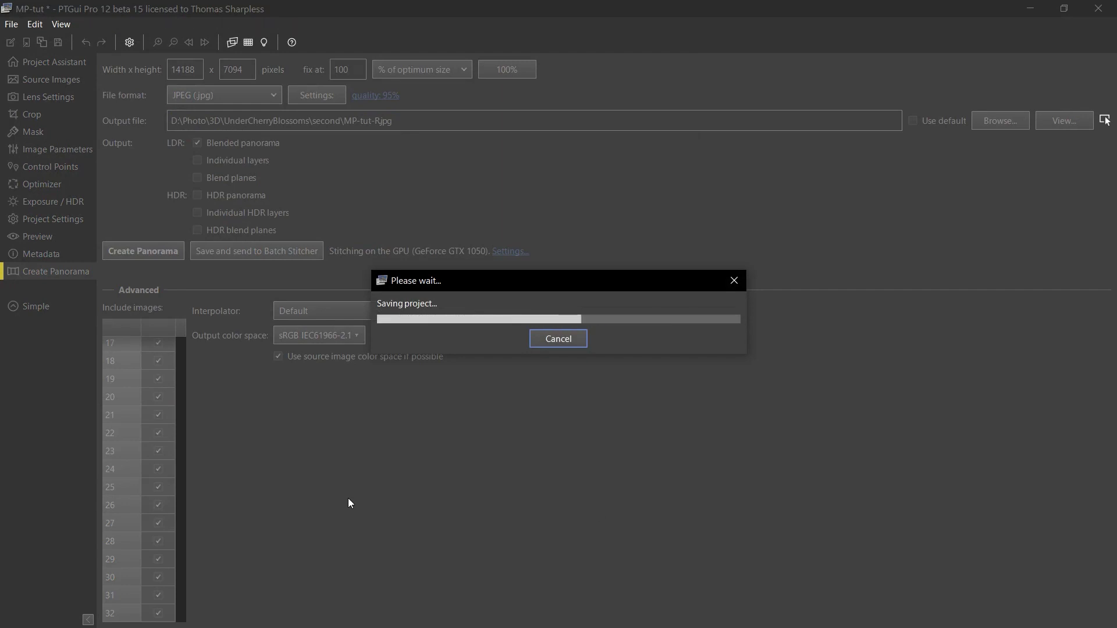
pyautogui.click(9, 24)
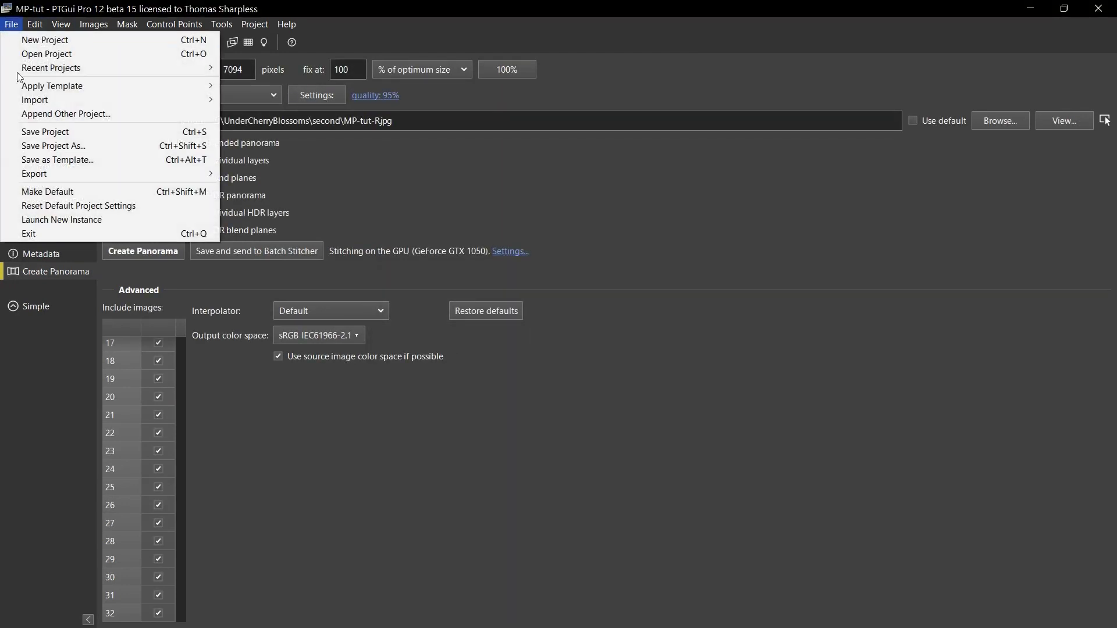
# - Exit PTGui and drop MP-tut-L.jpg and MP-tut-R.jpg together onto sView Pair
pyautogui.click(25, 236)
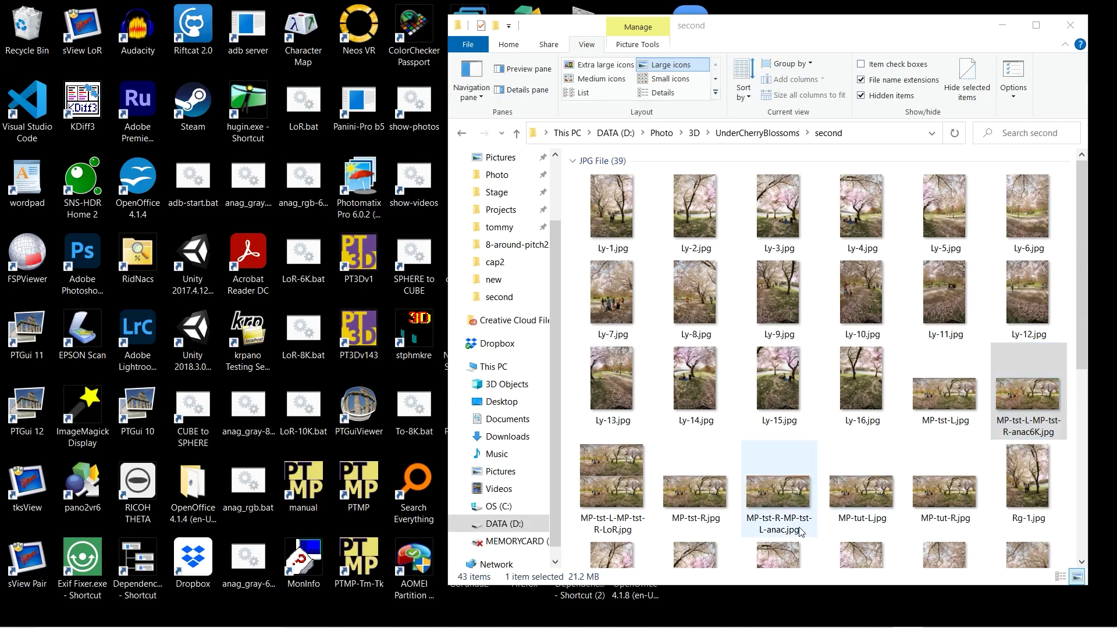
pyautogui.keyDown('ctrl'); pyautogui.click(959, 490); pyautogui.keyUp('ctrl')
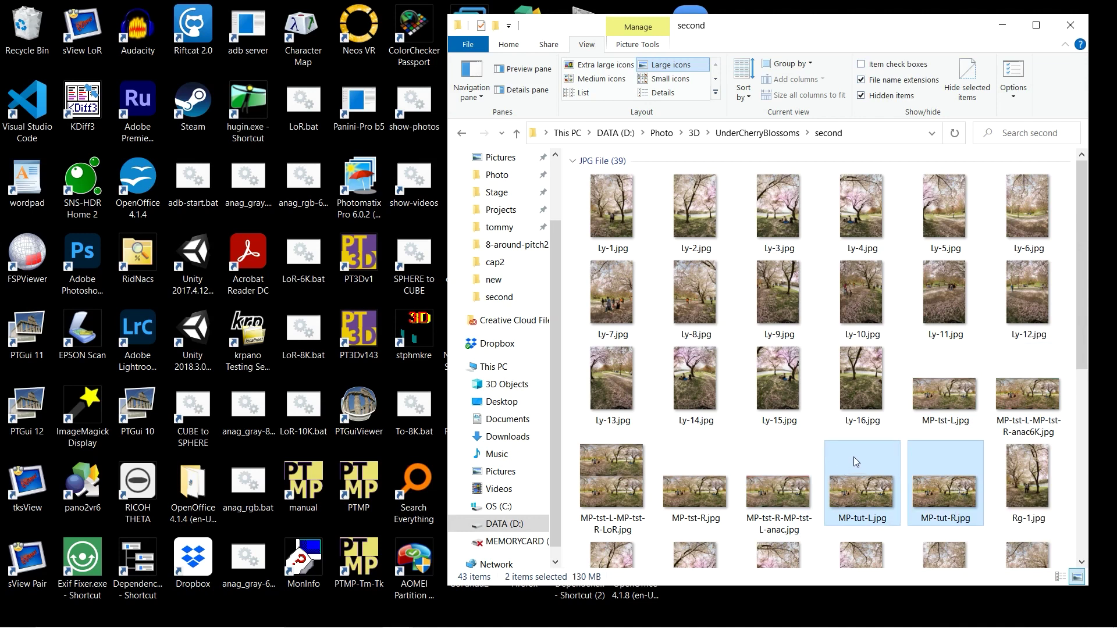
pyautogui.moveTo(855, 464); pyautogui.dragTo(37, 562)
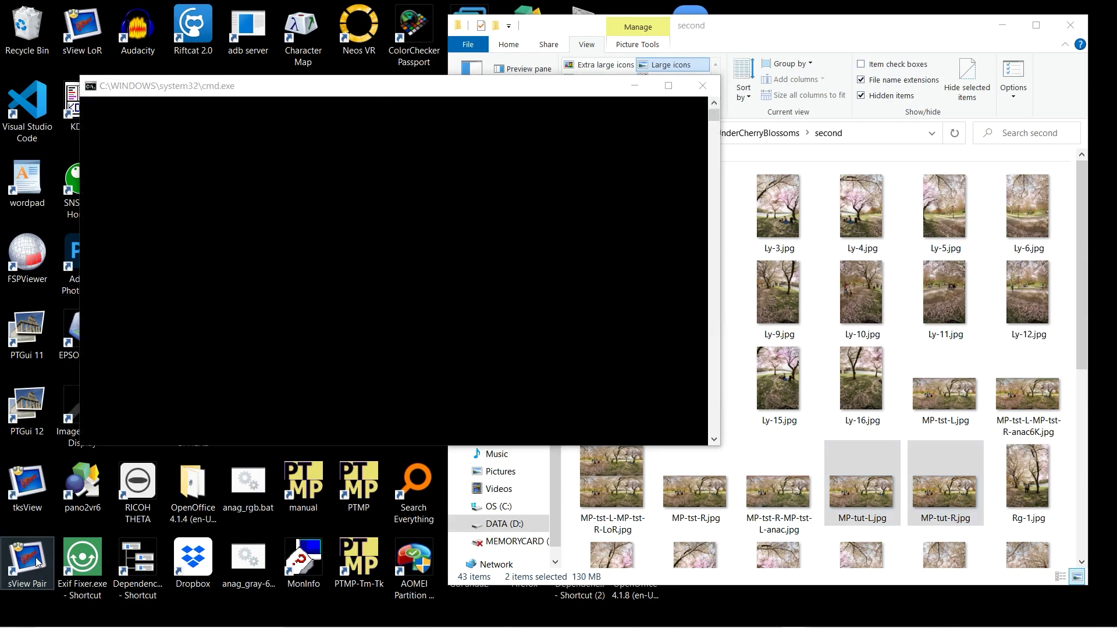